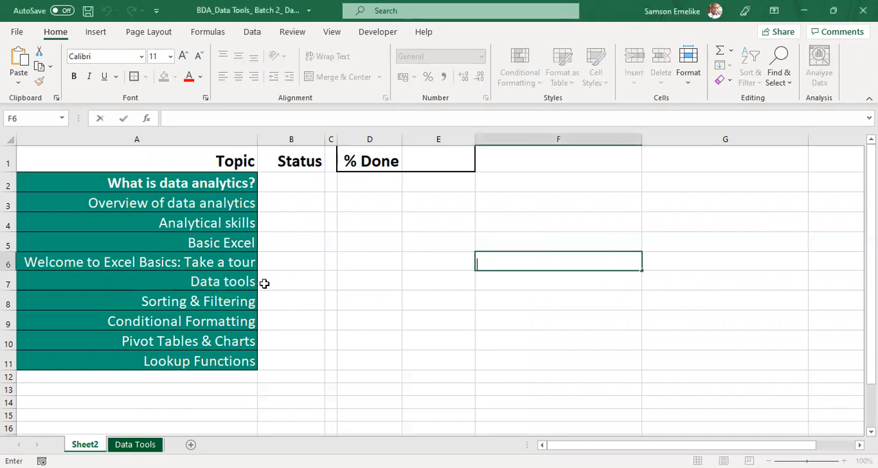
# Step: Insert a blank column before the Topic column and narrow it to fit serial numbers
pyautogui.click(272, 277)
pyautogui.click(10, 281)
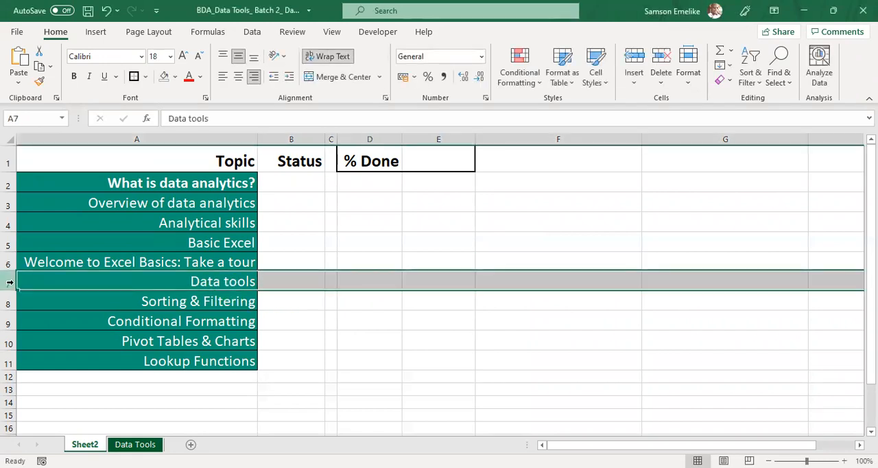
pyautogui.click(115, 138)
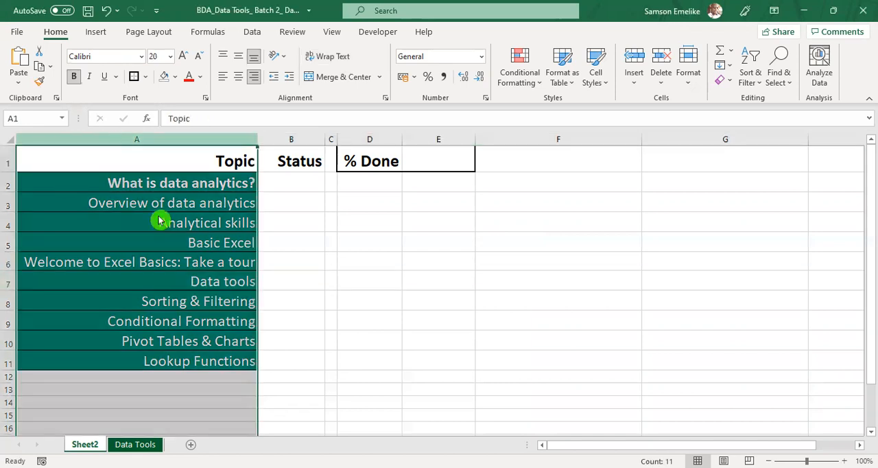
pyautogui.hotkey('ctrl', 'shift', '+')
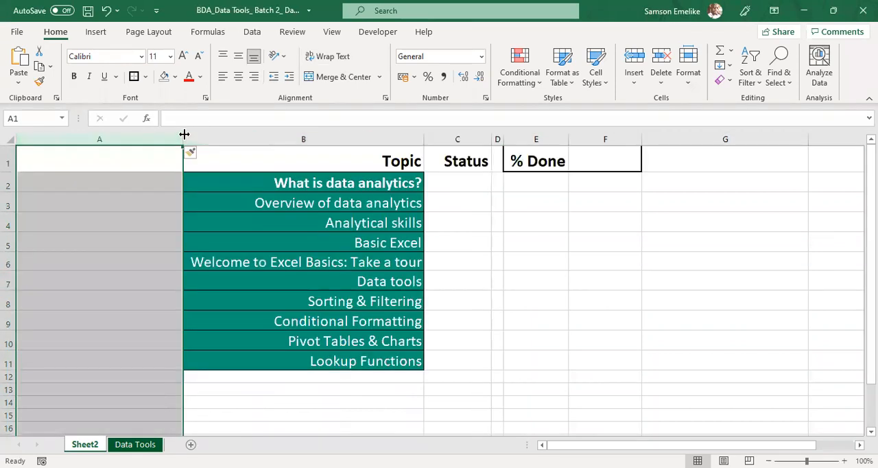
pyautogui.moveTo(184, 133); pyautogui.dragTo(55, 140)
# Step: Enter the header S/n in cell A1 and the numbers 1 and 2 in the two cells beneath it
pyautogui.click(42, 161)
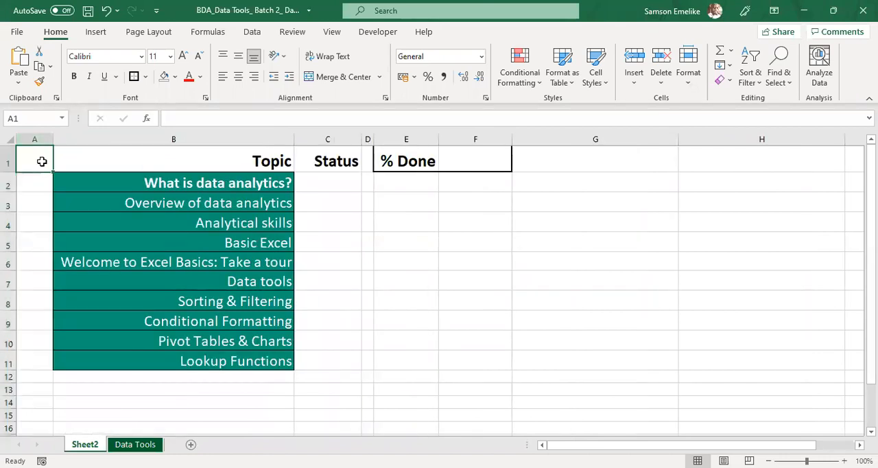
pyautogui.write('S/n')
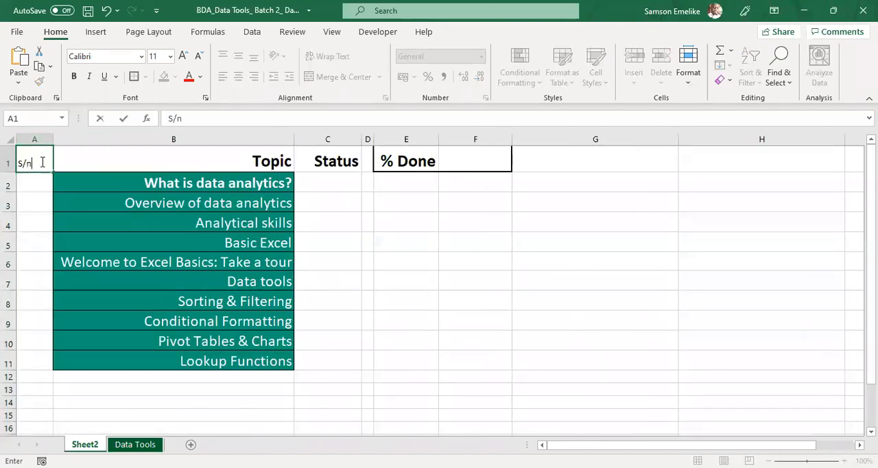
pyautogui.press('Return')
pyautogui.write('1')
pyautogui.press('Return')
pyautogui.write('2')
pyautogui.press('Return')
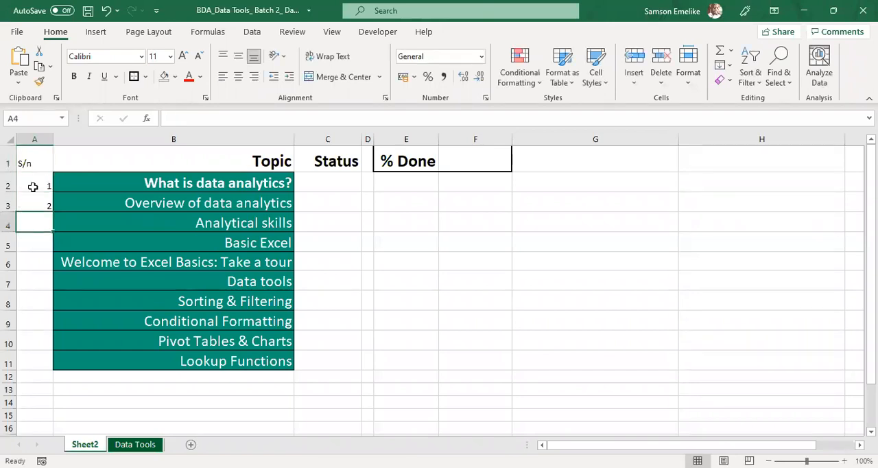
# Step: Extend the serial number series from A2:A3 down to the last topic in row 11
pyautogui.click(29, 185)
pyautogui.moveTo(44, 196); pyautogui.dragTo(43, 206)
pyautogui.doubleClick(53, 215)
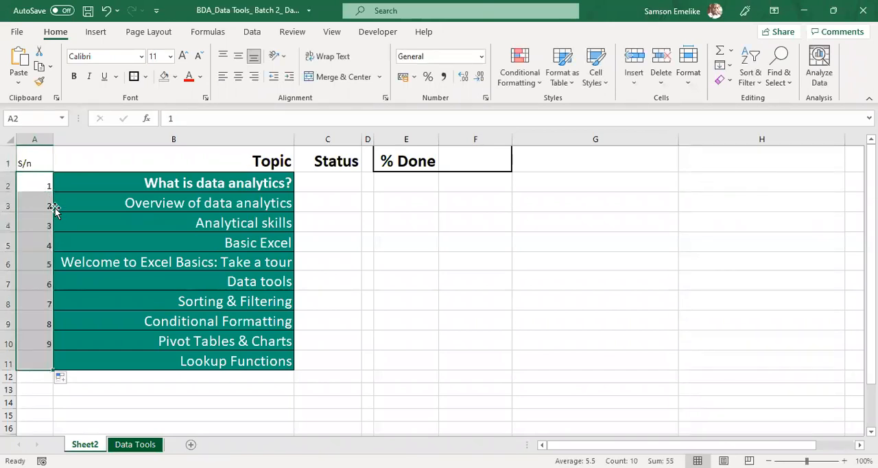
# Step: Copy the formatting of the first topic cell, B2, onto the serial numbers in A2:A11
pyautogui.click(75, 79)
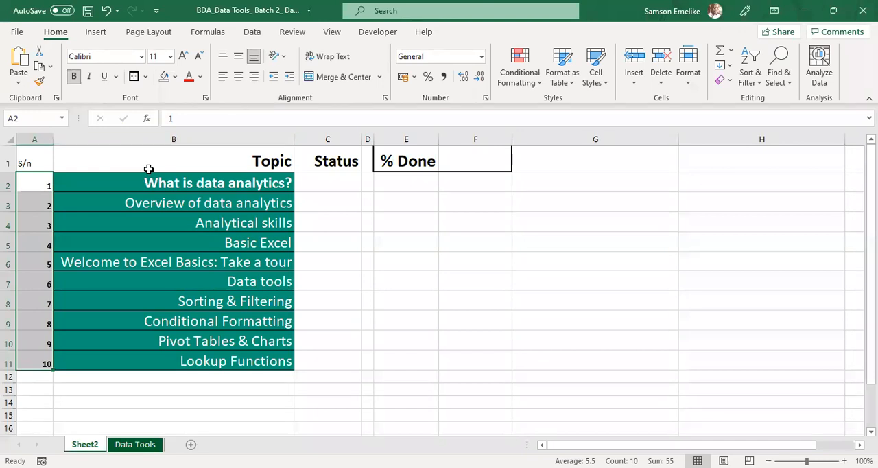
pyautogui.click(129, 188)
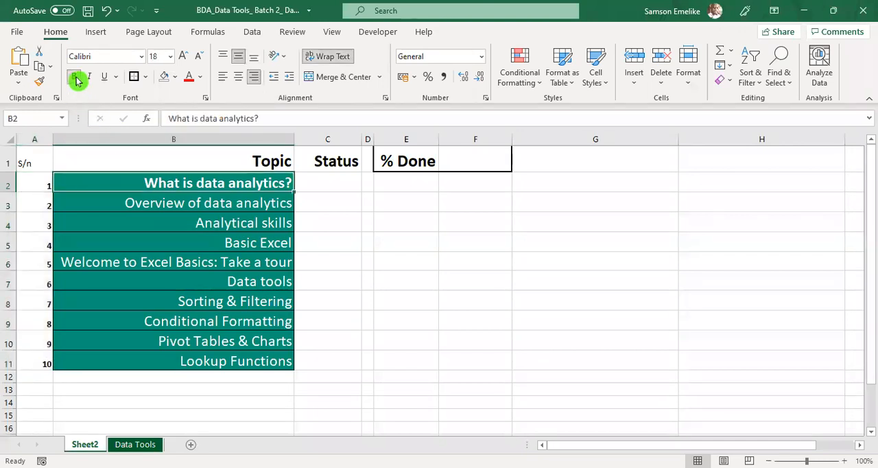
pyautogui.click(40, 83)
pyautogui.moveTo(43, 185); pyautogui.dragTo(42, 362)
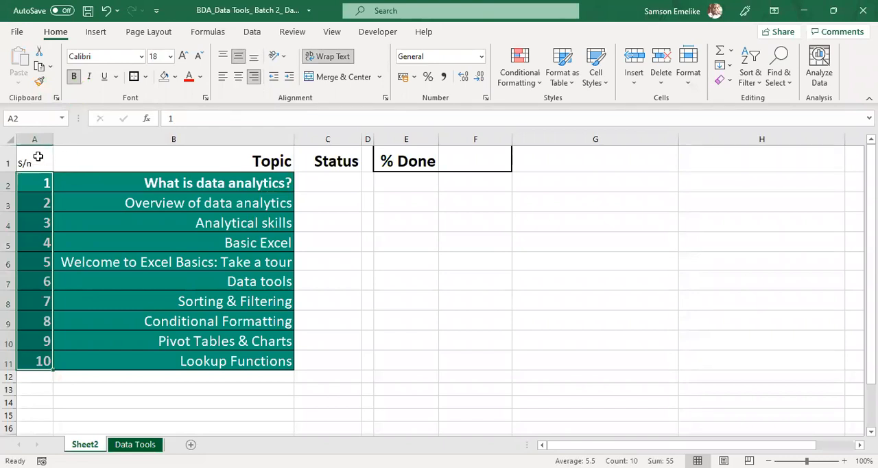
# Step: Copy the Topic header's formatting onto the S/n header in A1 and save the workbook
pyautogui.click(156, 163)
pyautogui.click(34, 155)
pyautogui.click(169, 157)
pyautogui.click(39, 83)
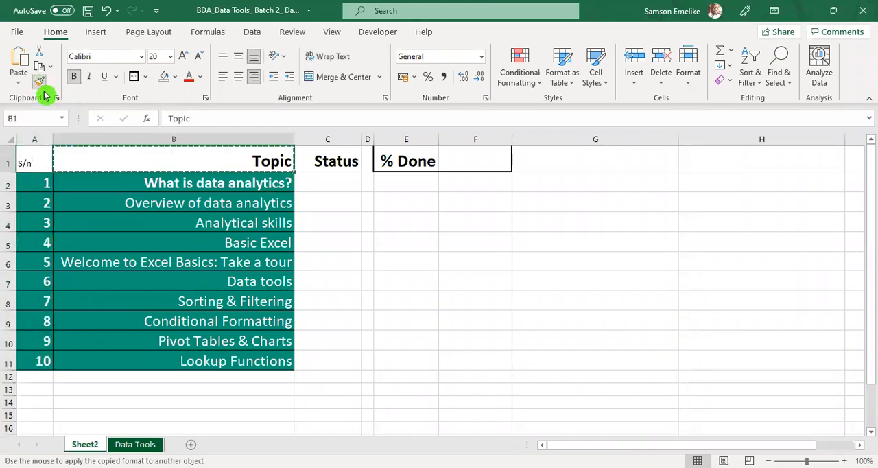
pyautogui.click(33, 161)
pyautogui.click(406, 280)
pyautogui.hotkey('ctrl', 's')
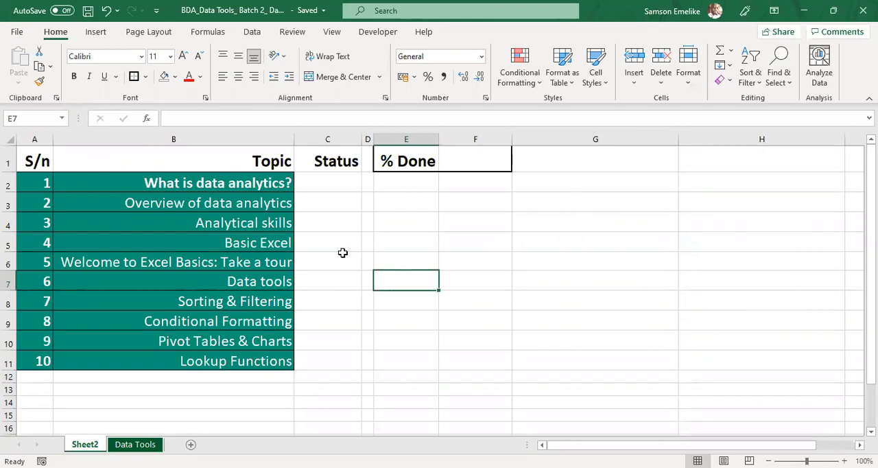
pyautogui.moveTo(204, 182); pyautogui.dragTo(210, 359)
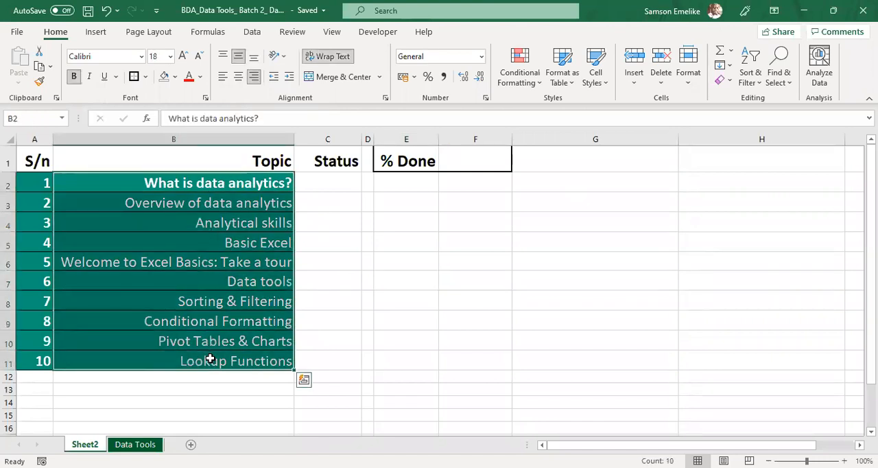
pyautogui.click(235, 254)
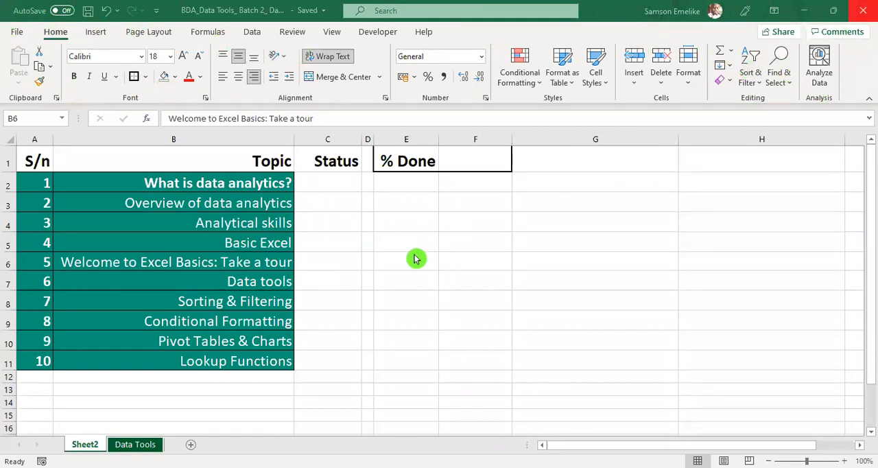
pyautogui.press('Escape')
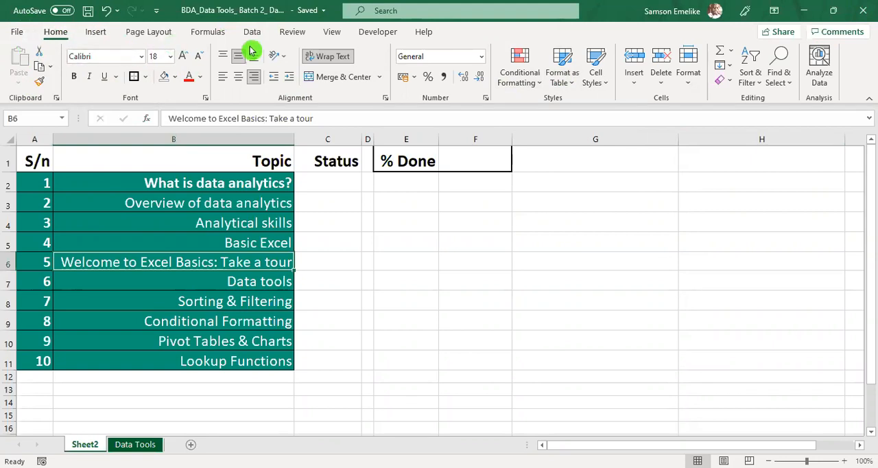
pyautogui.click(96, 33)
pyautogui.click(154, 33)
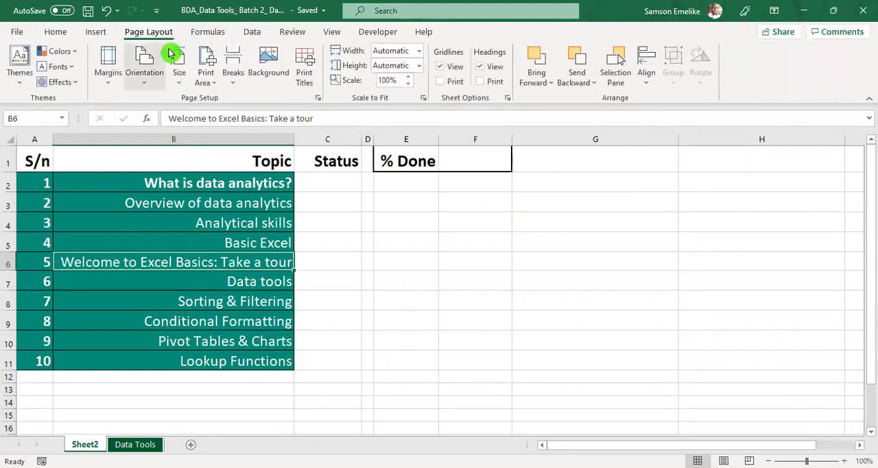
pyautogui.click(208, 32)
pyautogui.click(253, 33)
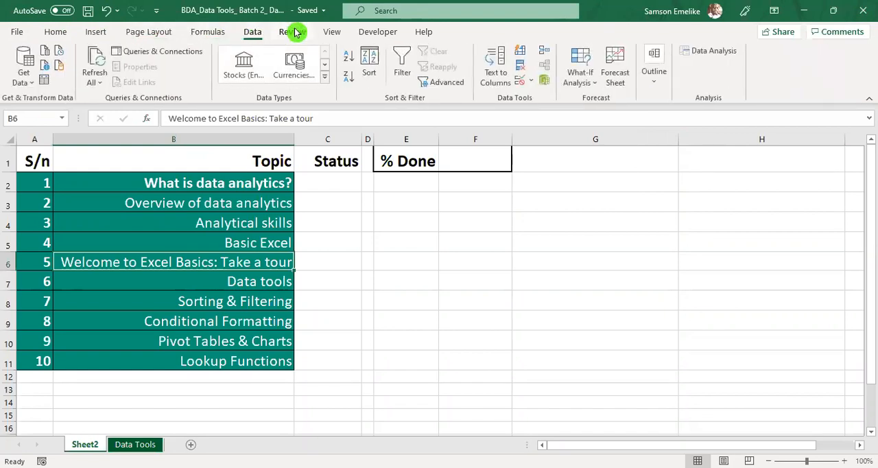
pyautogui.click(293, 33)
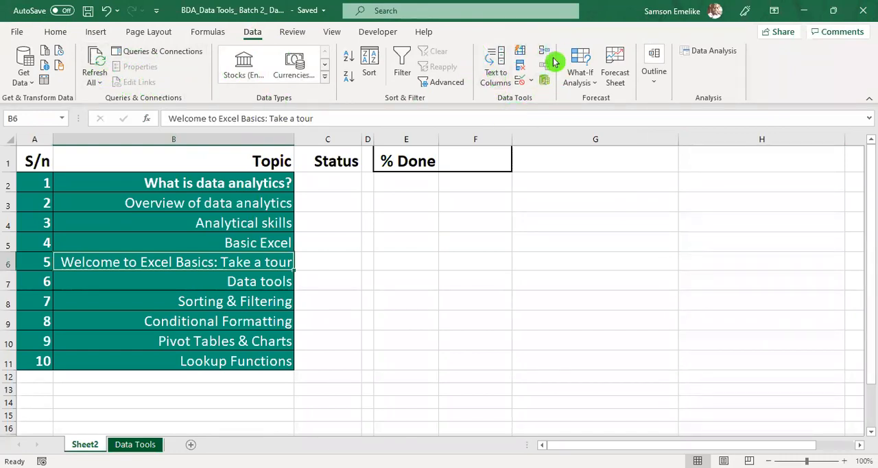
pyautogui.click(510, 217)
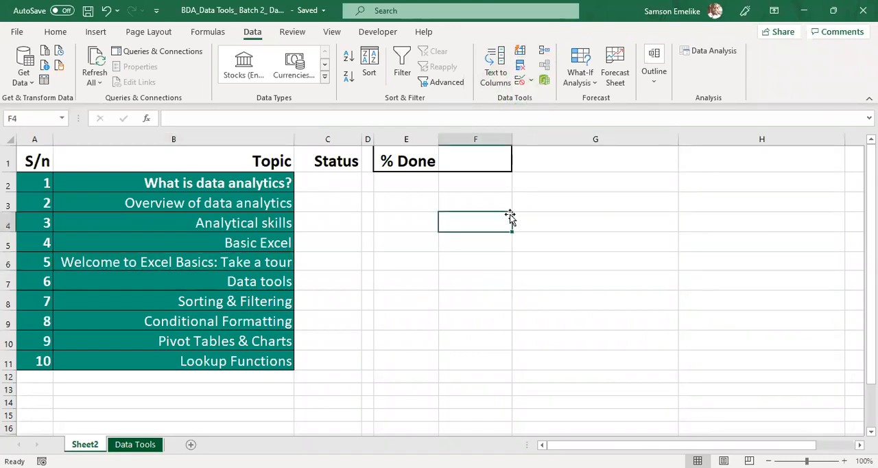
pyautogui.click(213, 184)
pyautogui.click(255, 204)
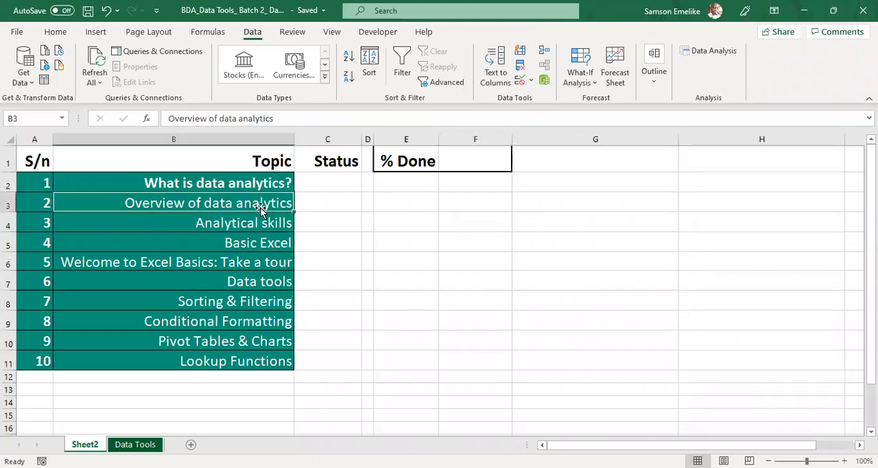
pyautogui.click(269, 224)
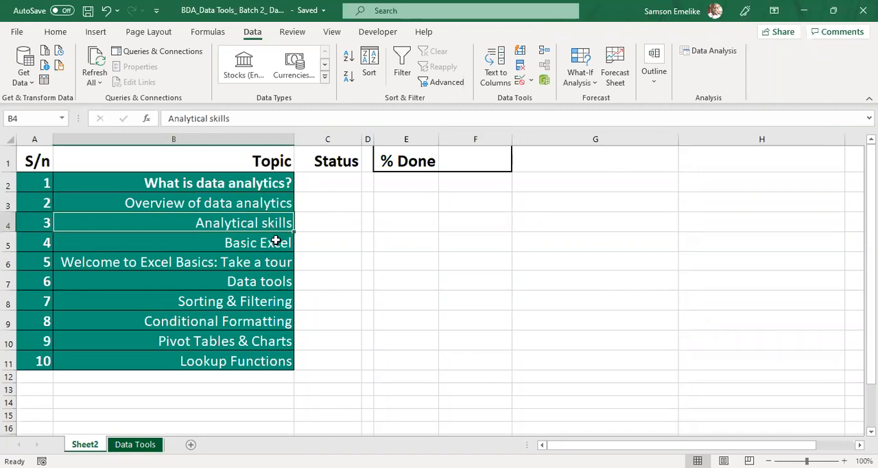
pyautogui.click(276, 242)
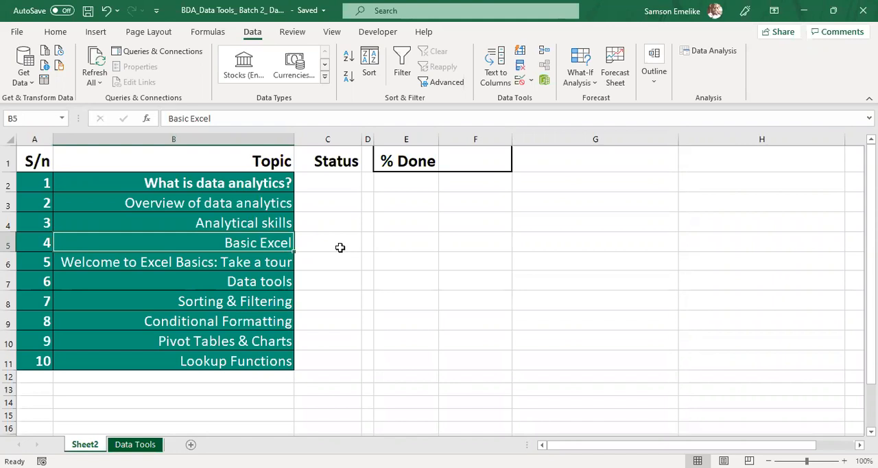
pyautogui.click(226, 262)
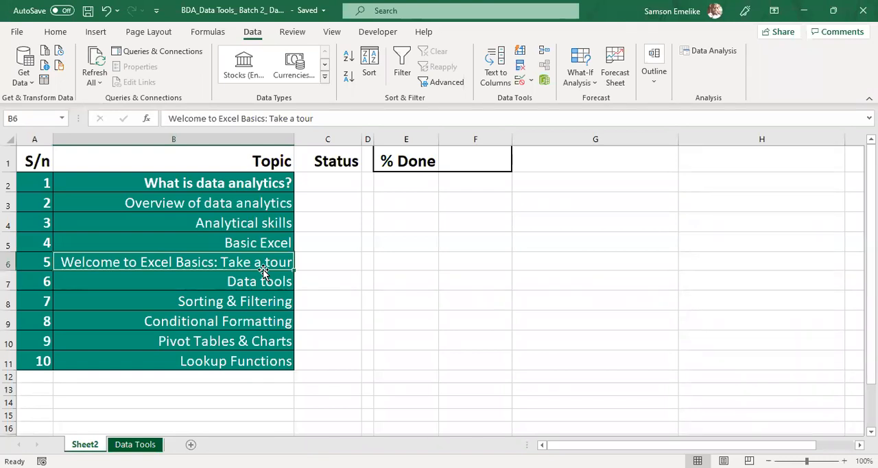
pyautogui.click(459, 247)
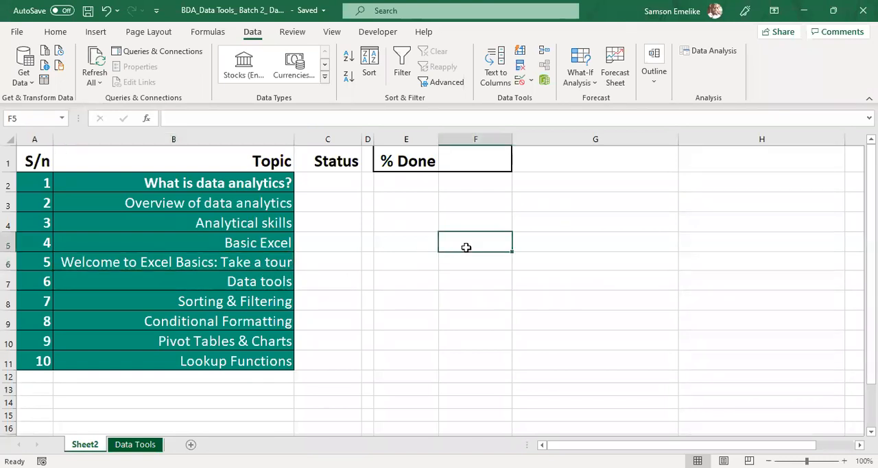
pyautogui.click(549, 246)
pyautogui.click(609, 221)
pyautogui.click(613, 201)
pyautogui.click(615, 180)
pyautogui.click(617, 164)
pyautogui.click(595, 206)
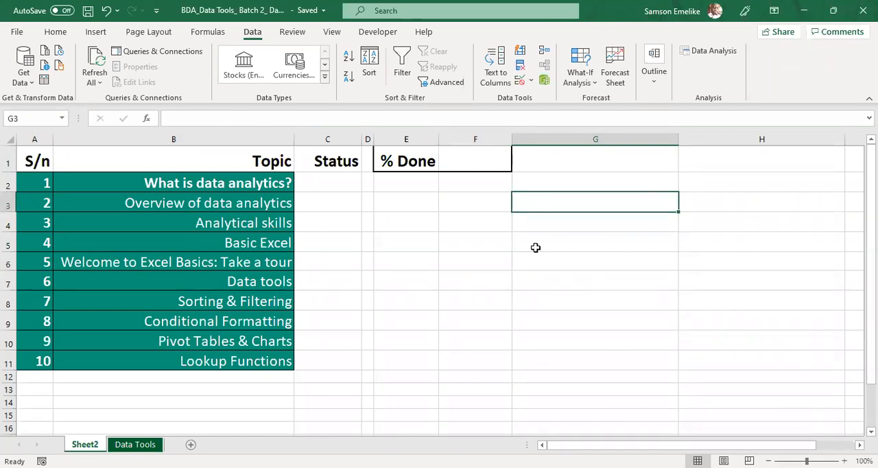
pyautogui.click(238, 244)
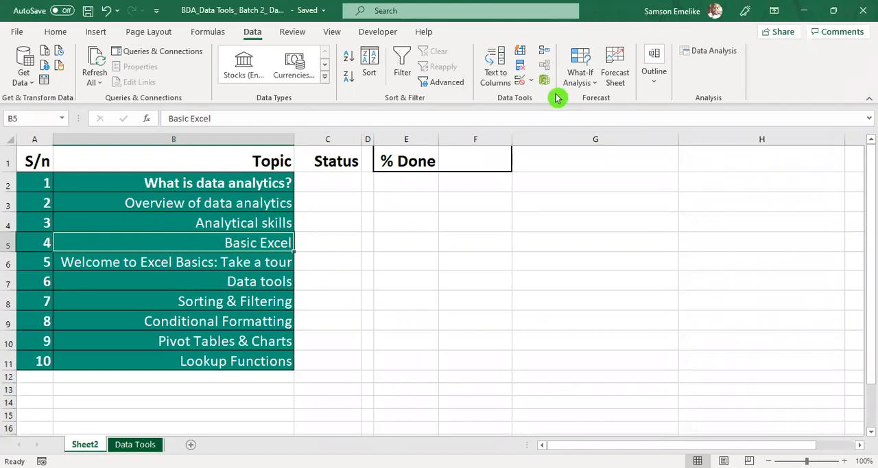
pyautogui.click(327, 196)
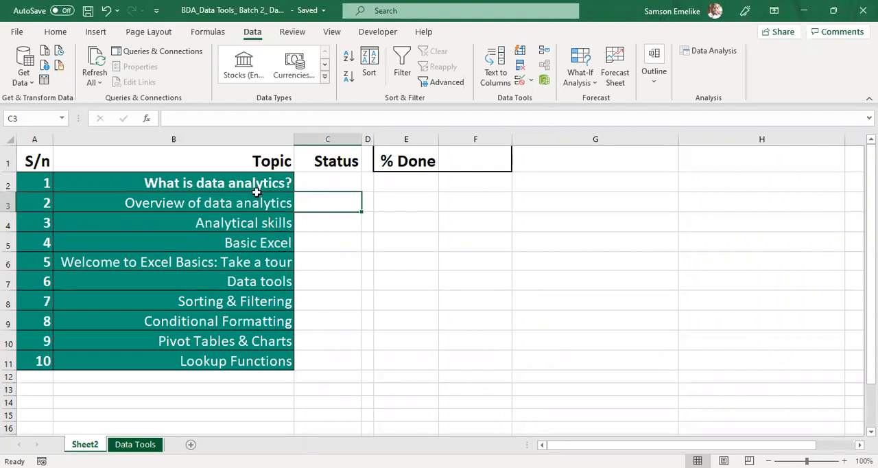
pyautogui.click(228, 182)
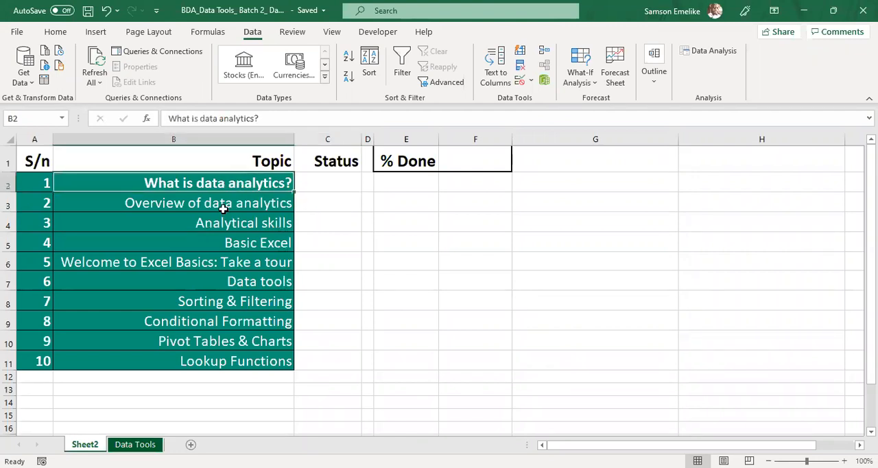
pyautogui.moveTo(227, 181); pyautogui.dragTo(234, 218)
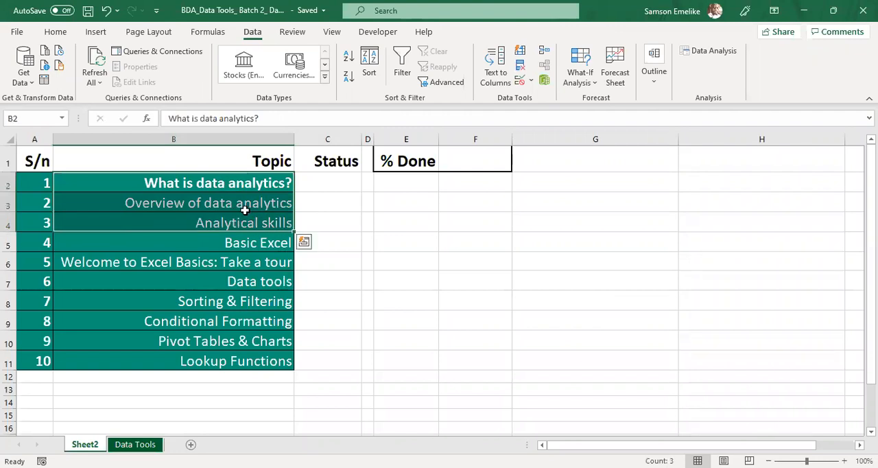
pyautogui.click(261, 245)
pyautogui.click(261, 264)
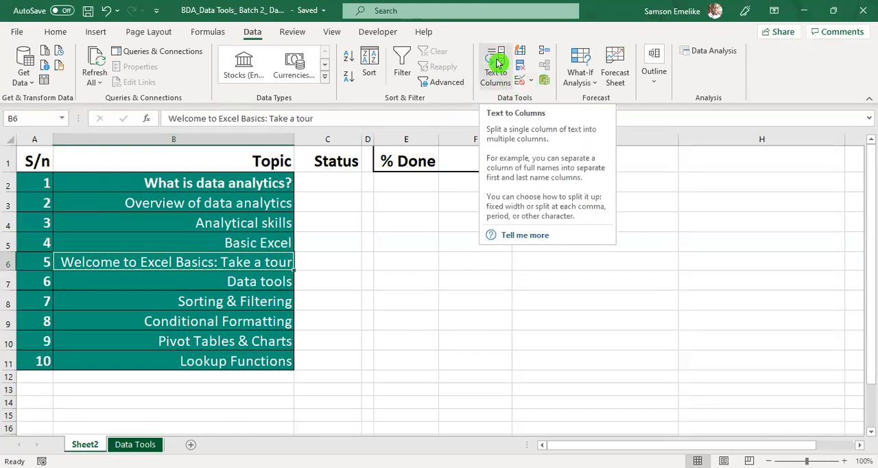
pyautogui.click(533, 85)
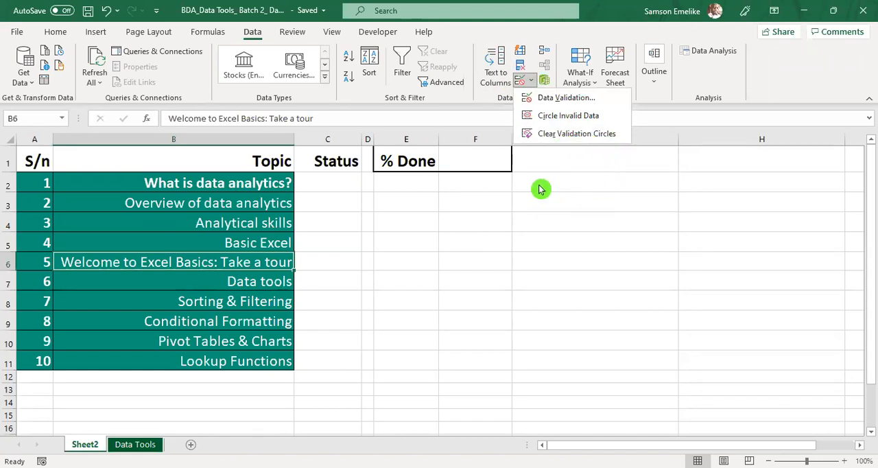
pyautogui.click(520, 84)
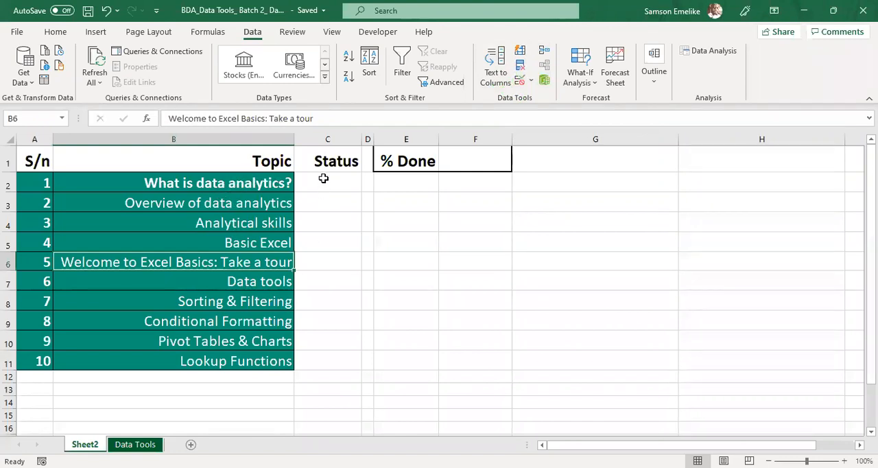
pyautogui.moveTo(323, 179); pyautogui.dragTo(325, 358)
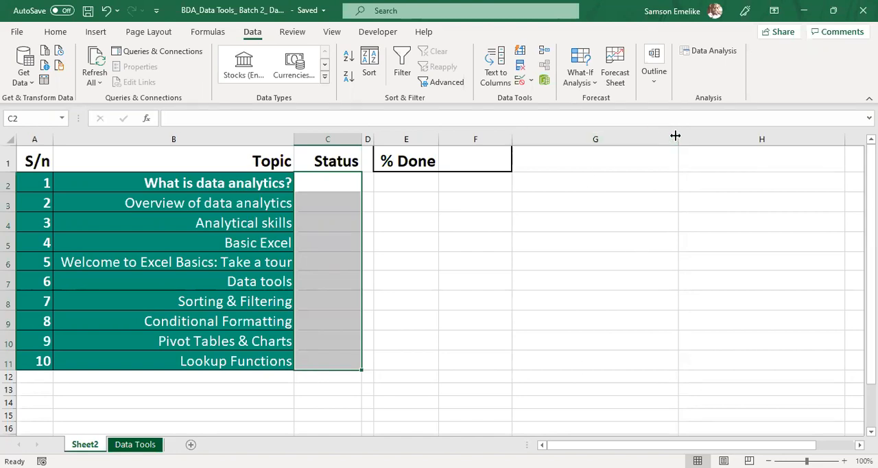
# Step: Narrow column G and enter the reference labels Done in cell G1 and Not done in cell G2
pyautogui.moveTo(675, 135); pyautogui.dragTo(638, 136)
pyautogui.click(539, 181)
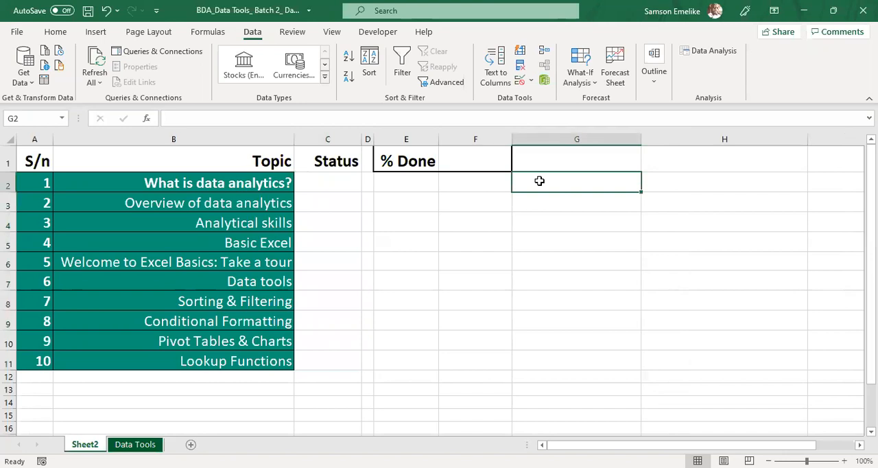
pyautogui.click(560, 160)
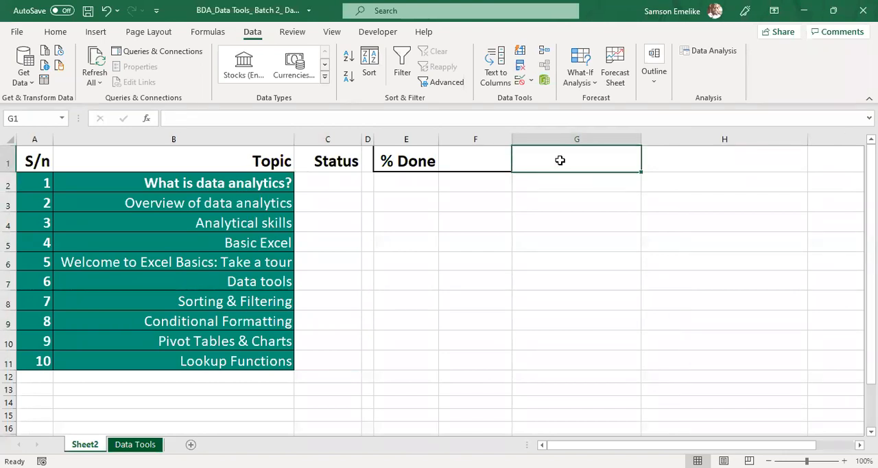
pyautogui.write('Done')
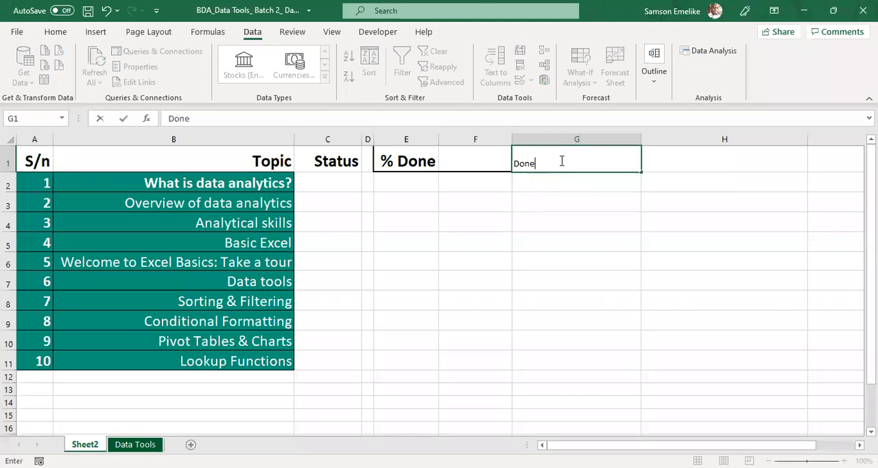
pyautogui.press('Return')
pyautogui.write('N')
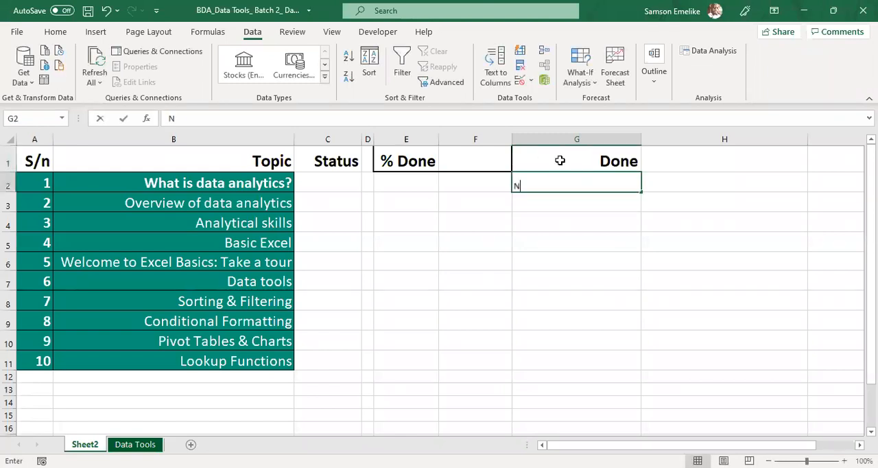
pyautogui.write('ot done')
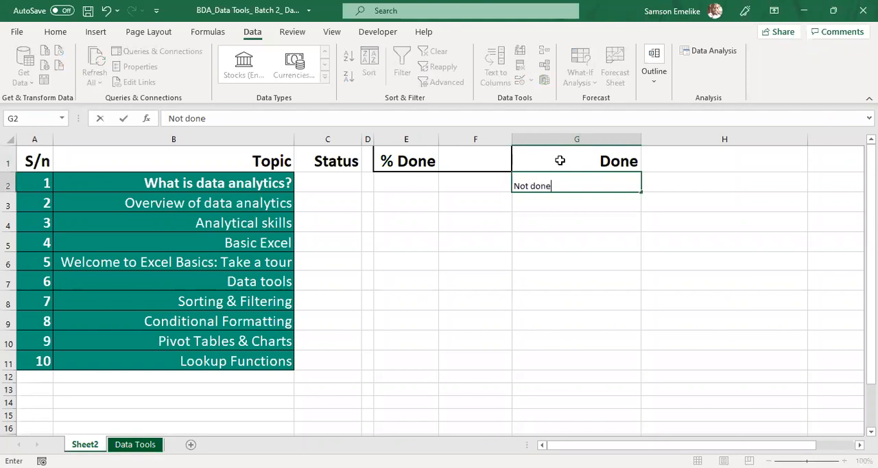
pyautogui.press('Return')
# Step: Fill the first four Status cells, C2 to C5, with the free-text entries Donne, Done, Nt don and not done
pyautogui.click(330, 176)
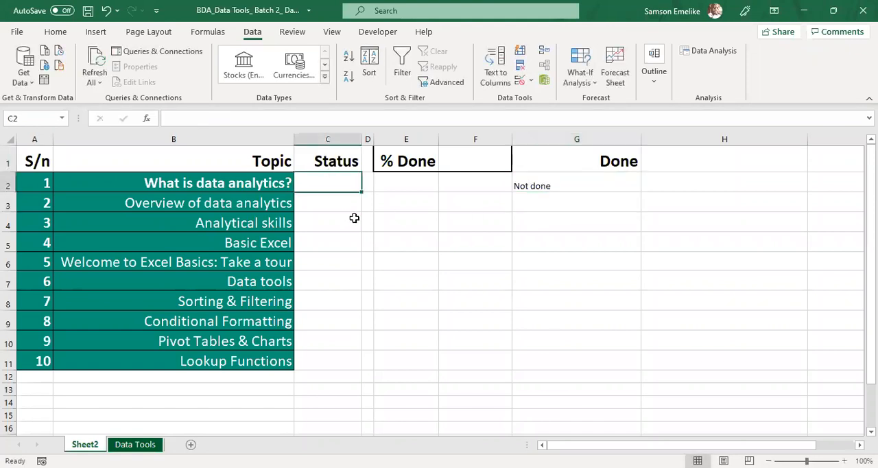
pyautogui.write('Donne')
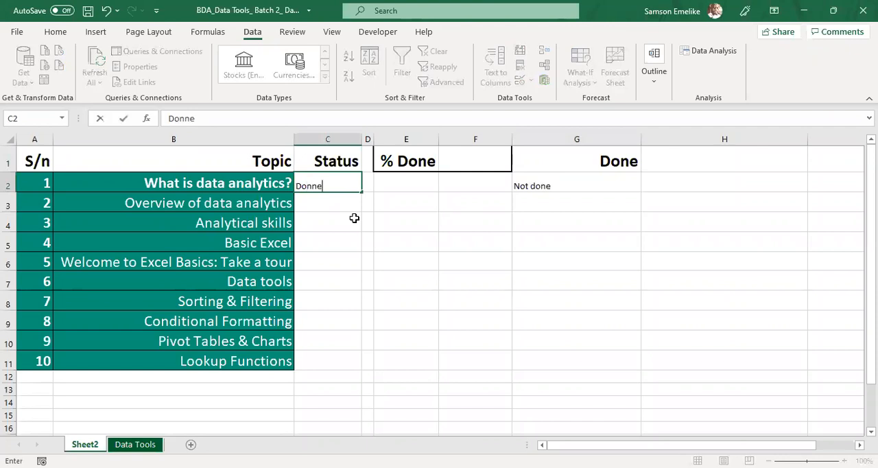
pyautogui.press('Return')
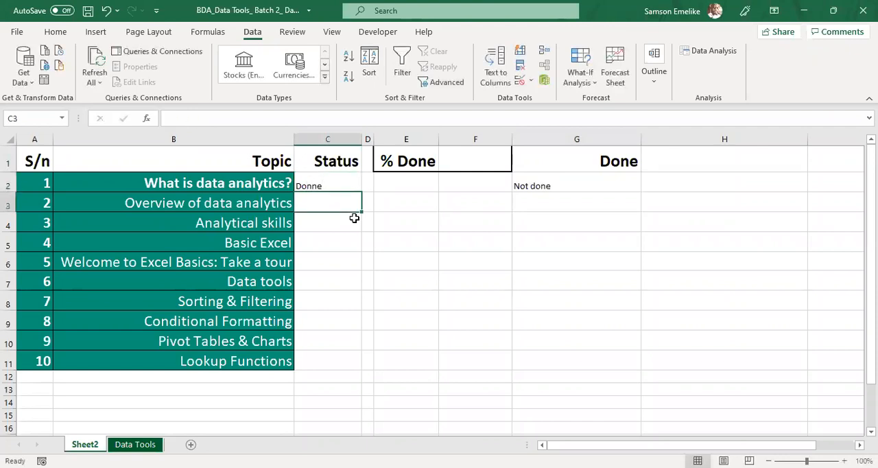
pyautogui.write('Done')
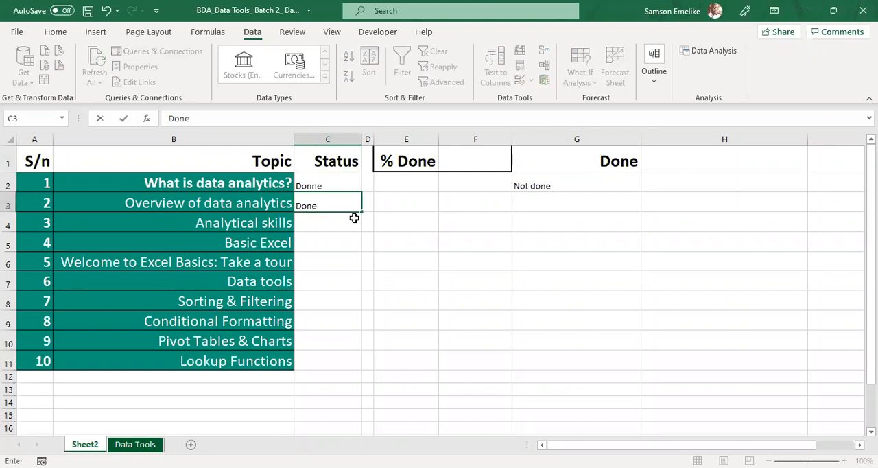
pyautogui.press('Return')
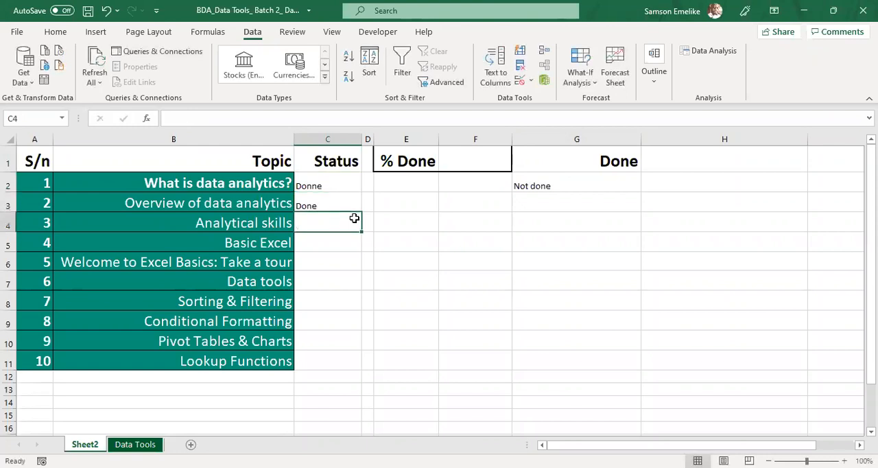
pyautogui.write('Nt don')
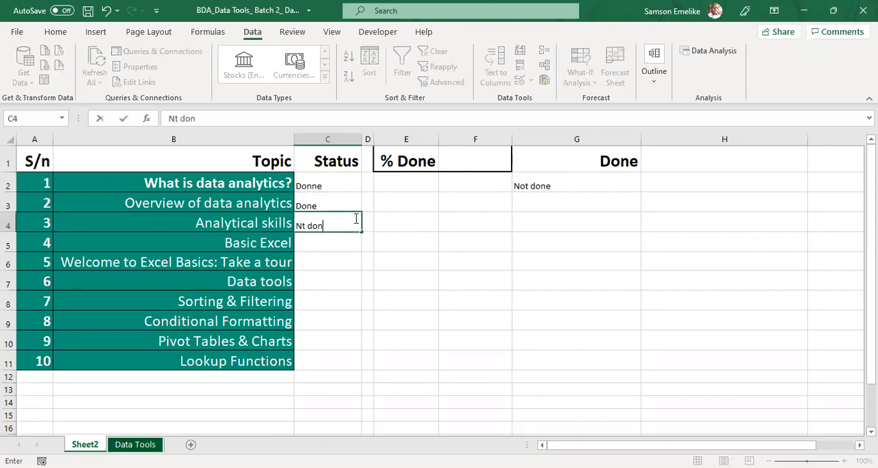
pyautogui.press('Return')
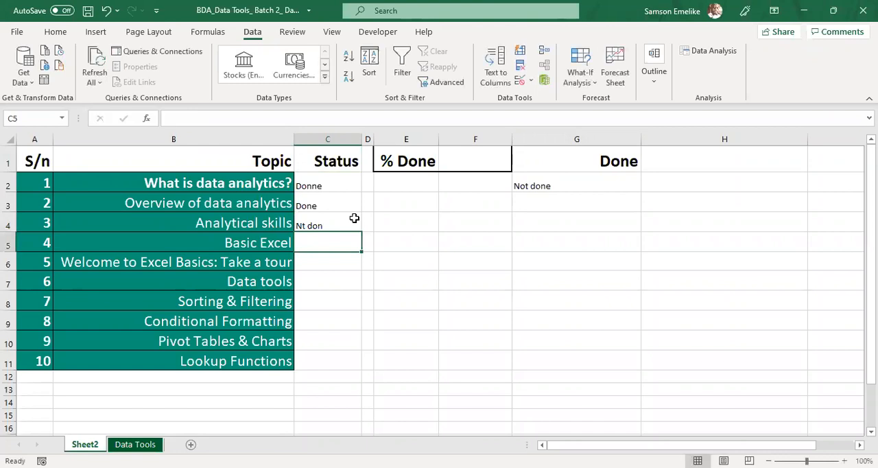
pyautogui.write('not done')
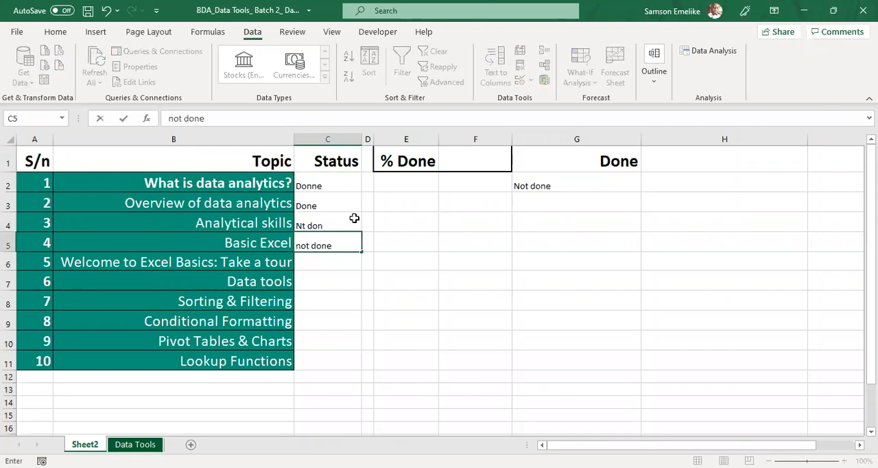
pyautogui.press('Return')
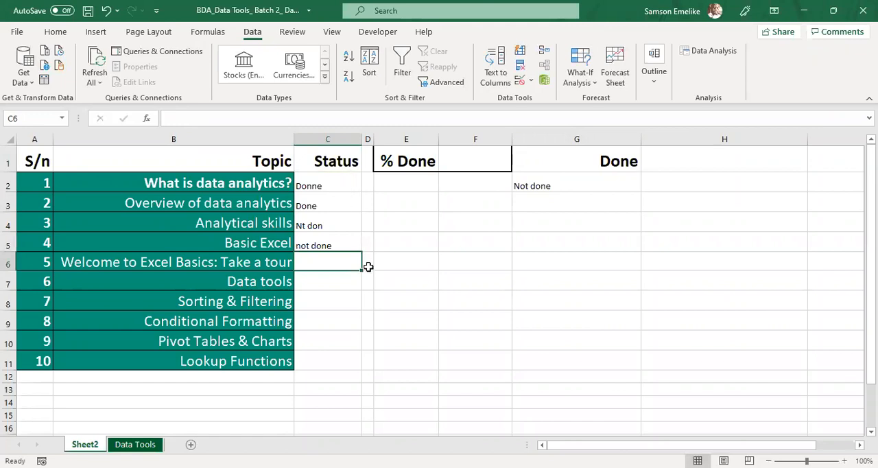
pyautogui.click(327, 225)
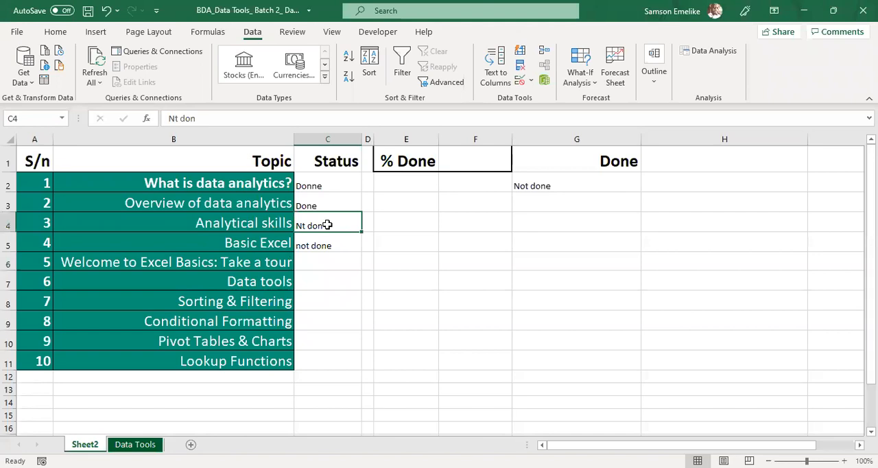
pyautogui.click(323, 245)
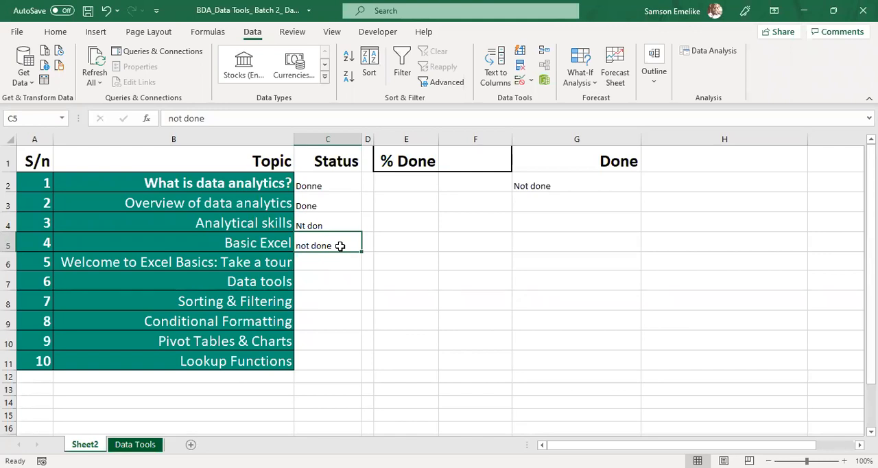
pyautogui.click(318, 219)
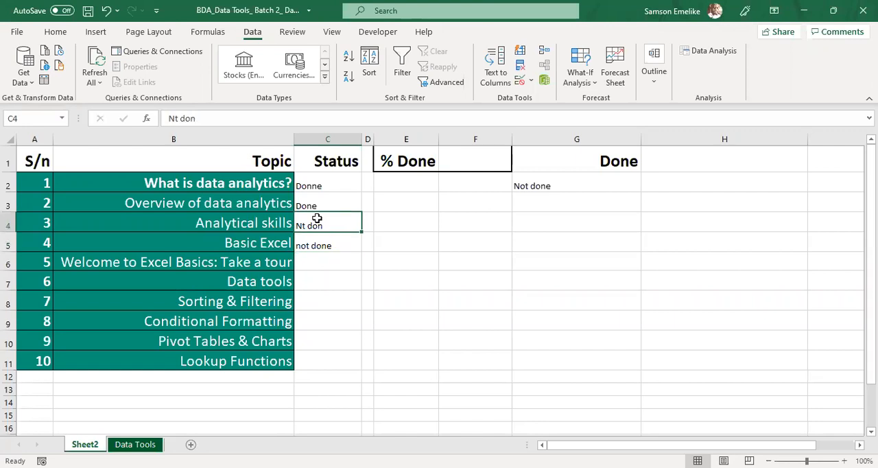
pyautogui.click(327, 242)
pyautogui.click(318, 204)
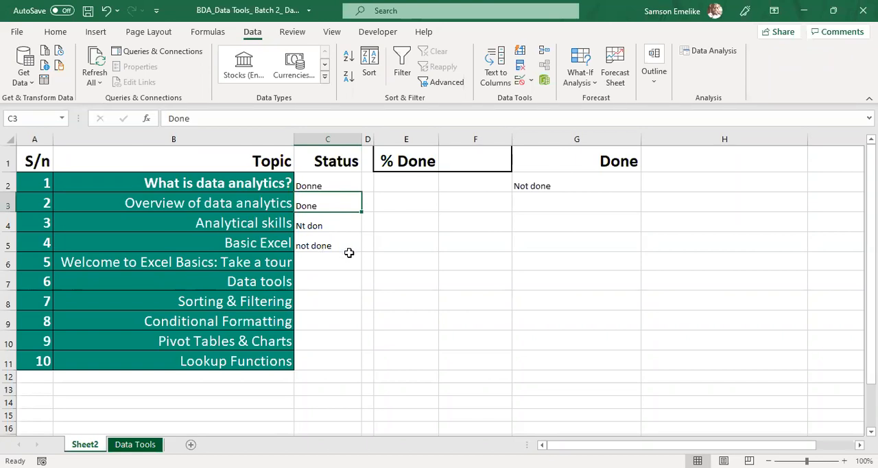
# Step: Clear all the entries from the Status cells C2:C11
pyautogui.moveTo(328, 181); pyautogui.dragTo(324, 363)
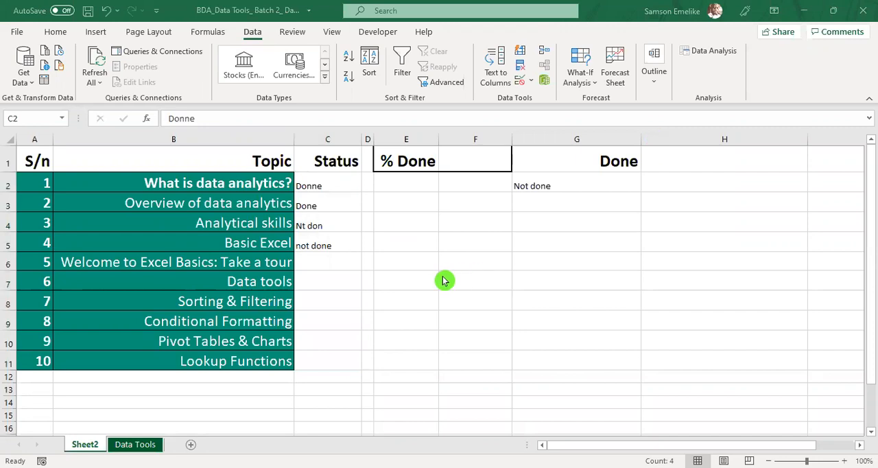
pyautogui.click(342, 216)
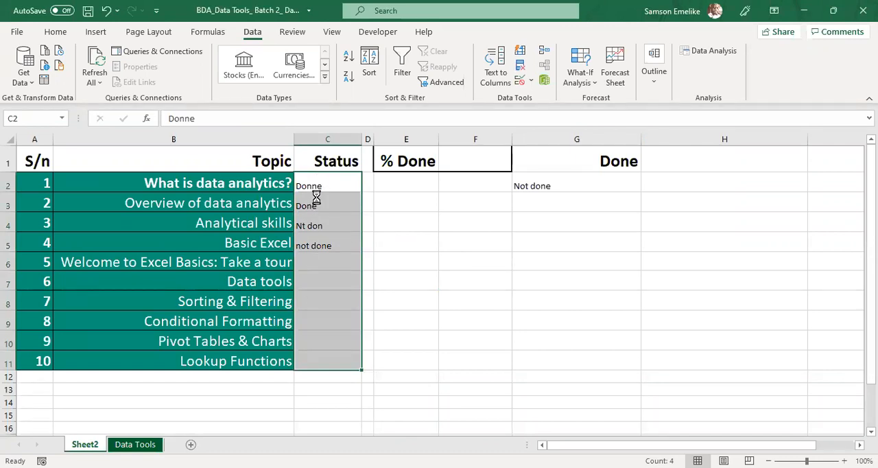
pyautogui.press('Delete')
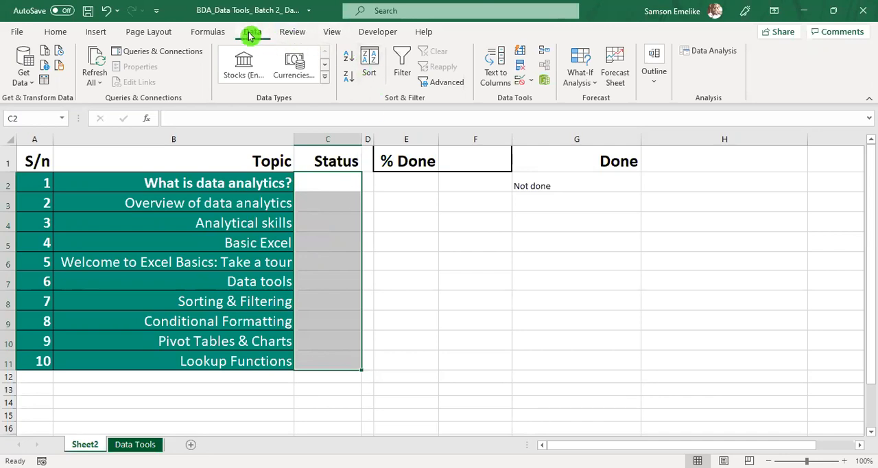
# Step: Apply data validation to the Status cells C2:C11, allowing only a list with the source Done,Not Done
pyautogui.click(521, 82)
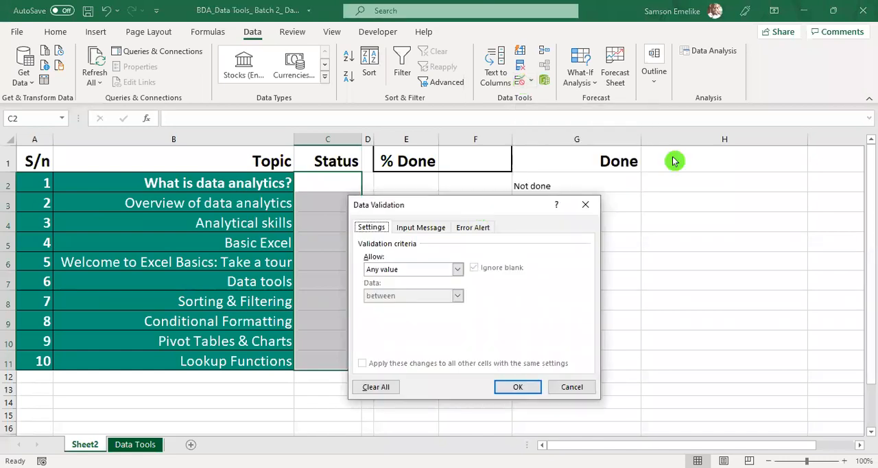
pyautogui.moveTo(478, 206); pyautogui.dragTo(699, 144)
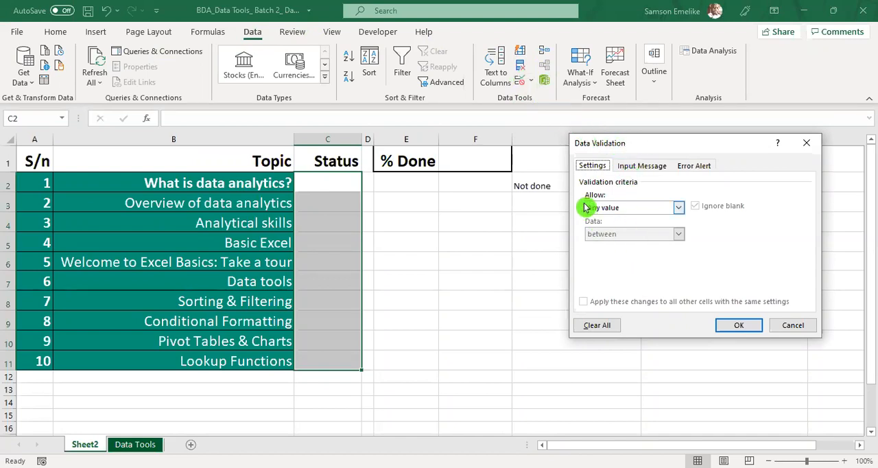
pyautogui.click(678, 208)
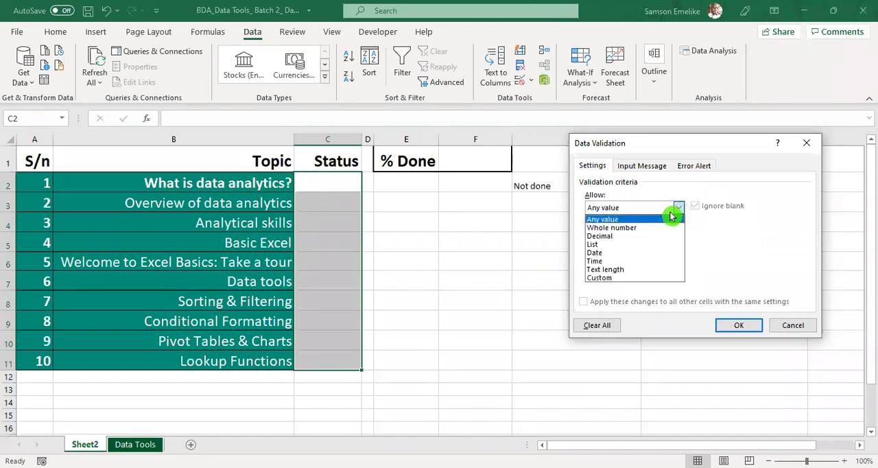
pyautogui.click(601, 244)
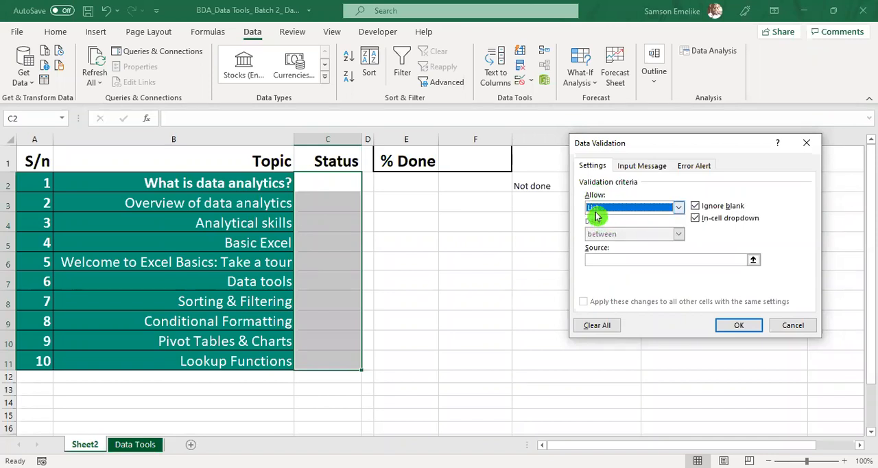
pyautogui.click(615, 258)
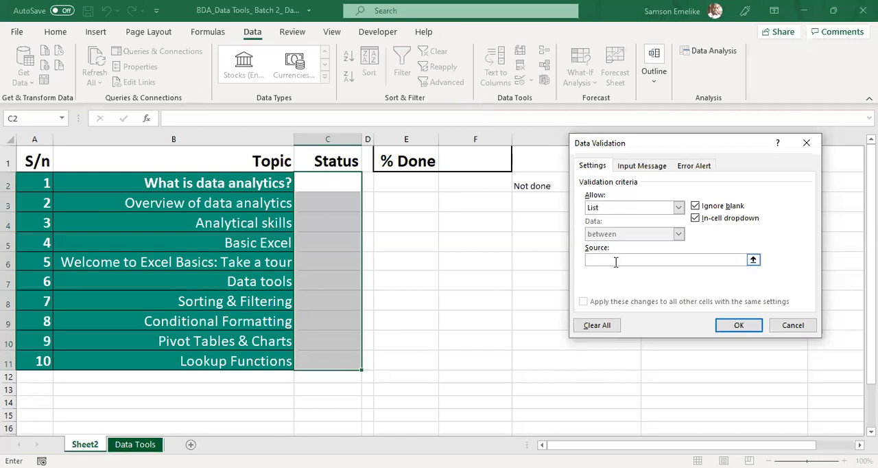
pyautogui.write('Done')
pyautogui.write(',Not Done')
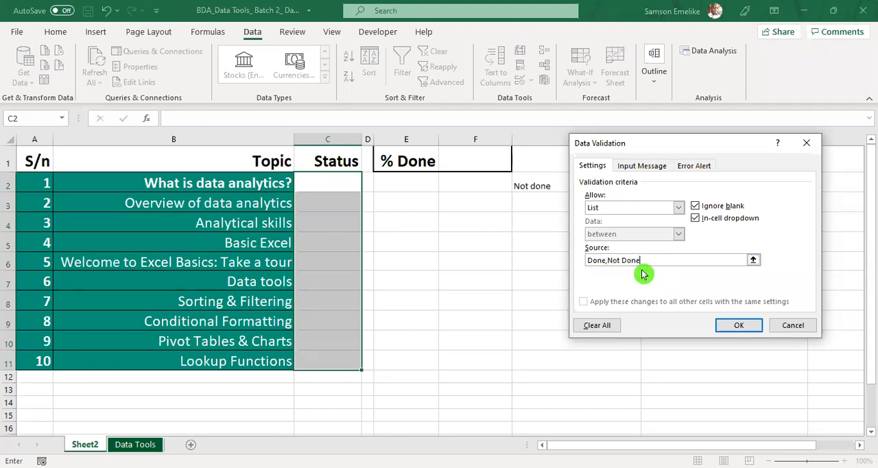
pyautogui.click(746, 328)
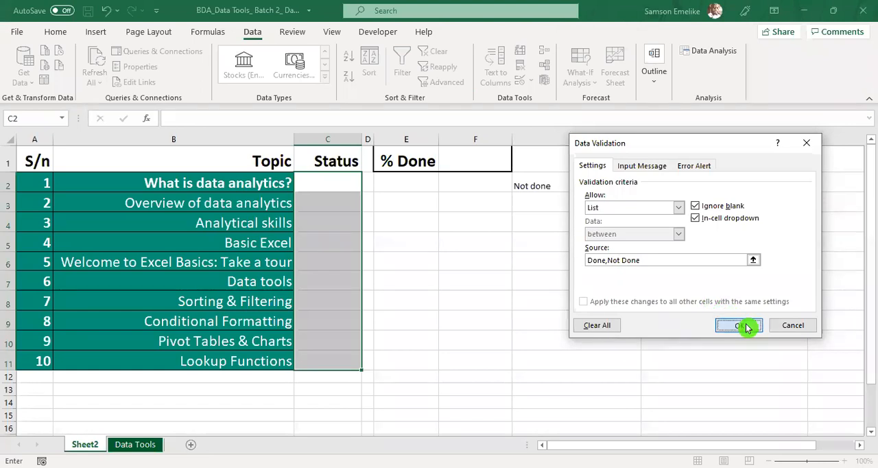
# Step: Set the Status of the first three topics, cells C2 to C4, to Done using the in-cell dropdown choices
pyautogui.click(315, 180)
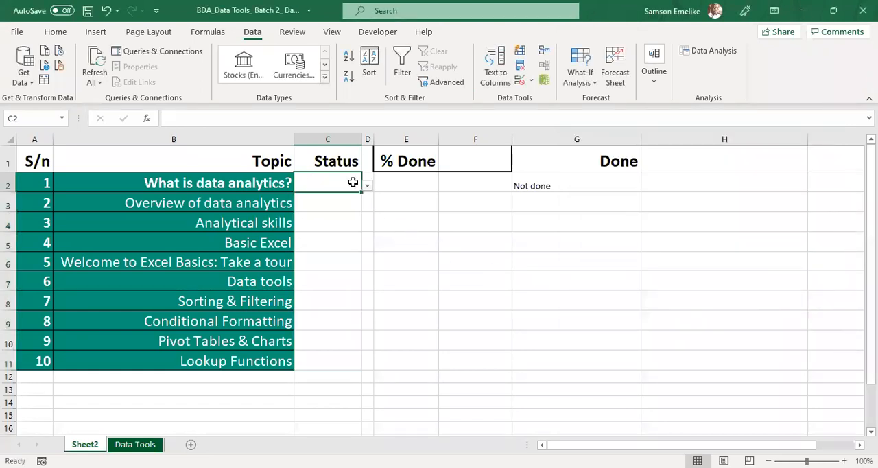
pyautogui.click(334, 204)
pyautogui.click(339, 223)
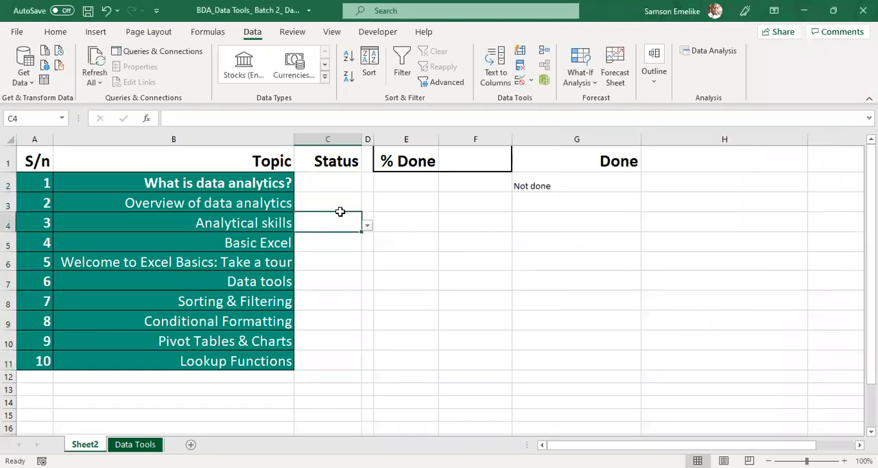
pyautogui.click(338, 185)
pyautogui.click(368, 189)
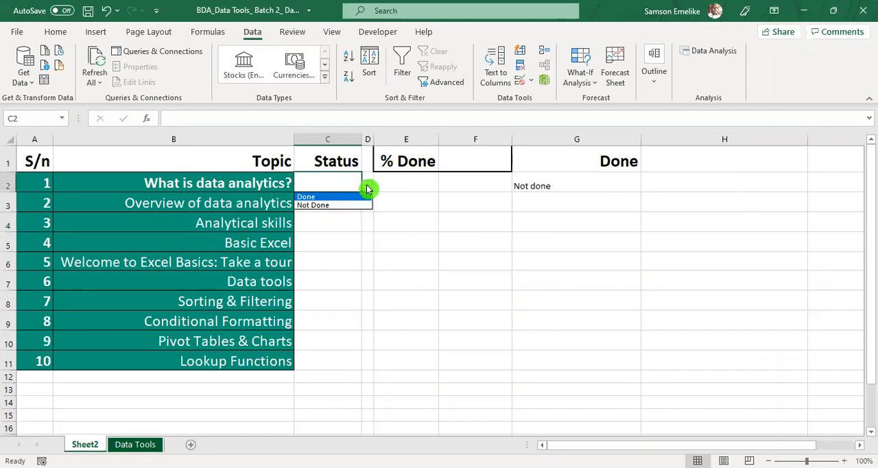
pyautogui.click(316, 196)
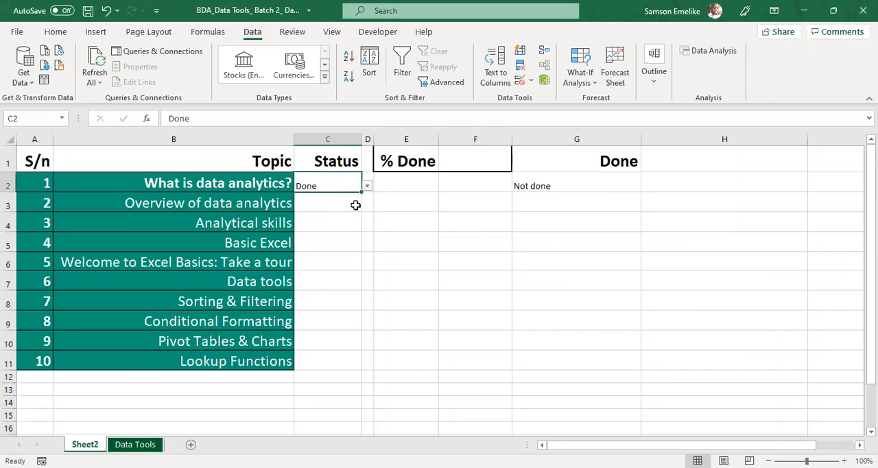
pyautogui.click(336, 202)
pyautogui.click(368, 205)
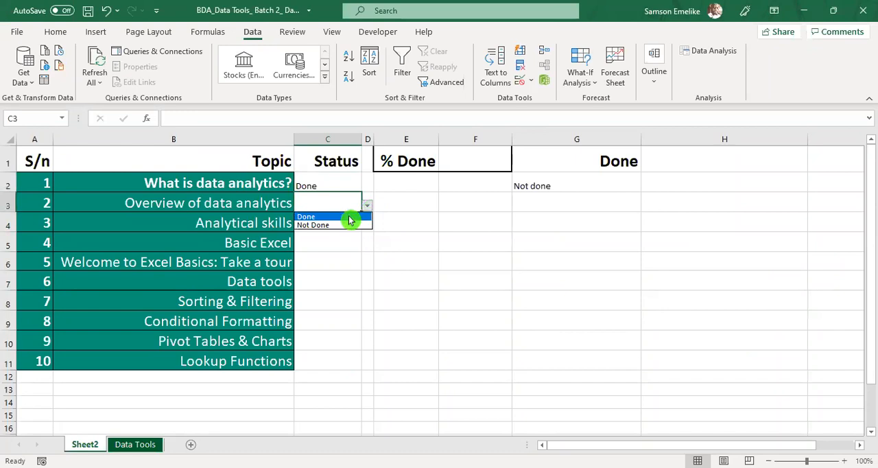
pyautogui.click(321, 218)
pyautogui.click(334, 225)
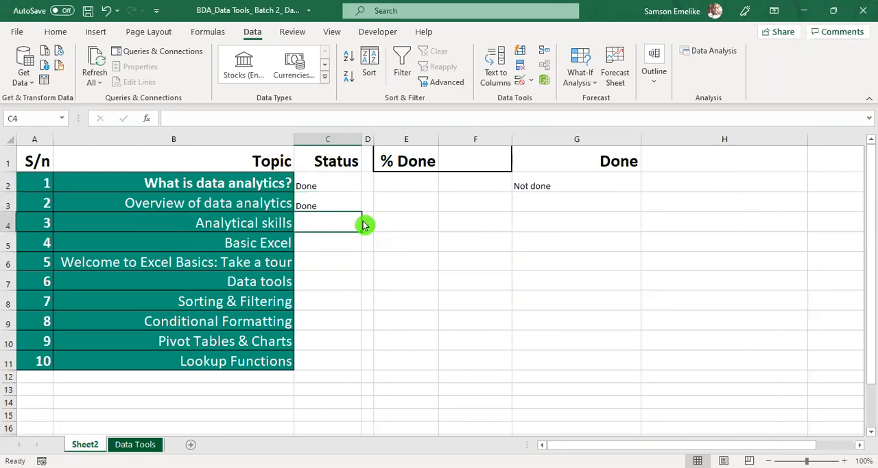
pyautogui.click(368, 225)
pyautogui.click(342, 237)
pyautogui.click(346, 244)
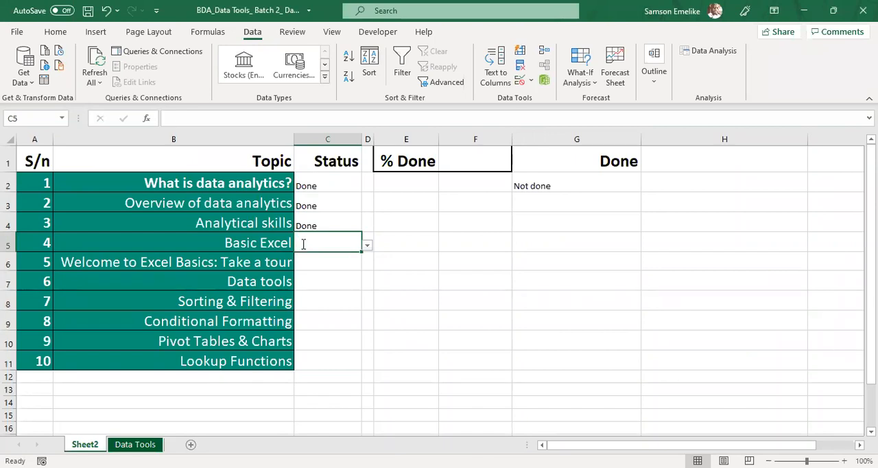
# Step: Try to enter Ongoing as the Status of the Basic Excel topic in cell C5
pyautogui.write('Ongoing')
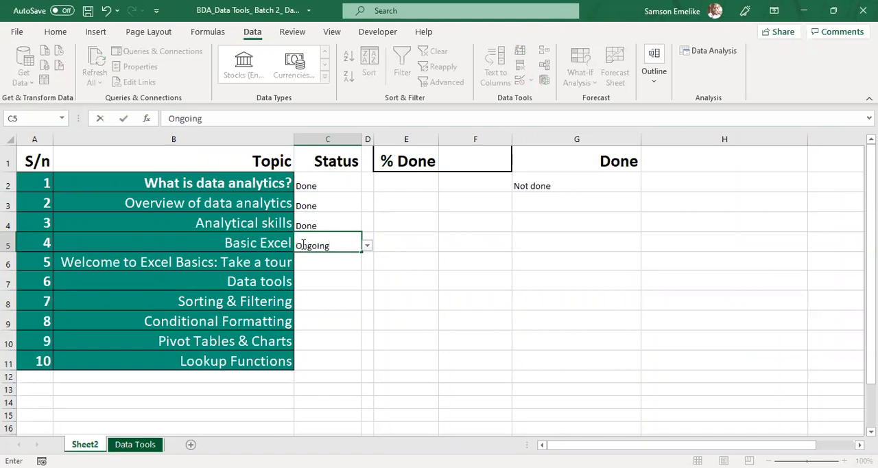
pyautogui.press('Return')
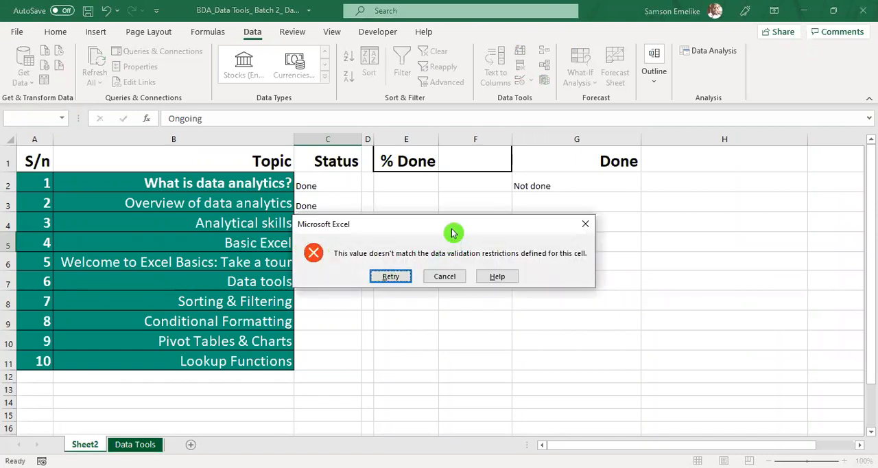
pyautogui.moveTo(456, 223); pyautogui.dragTo(526, 171)
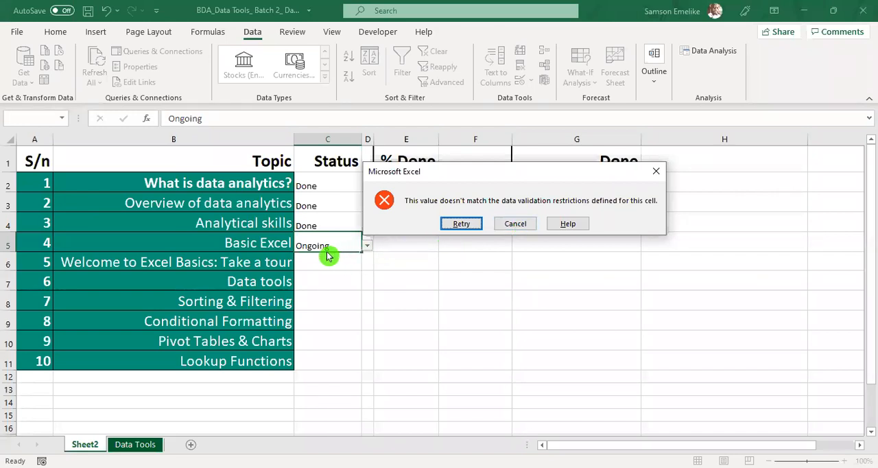
pyautogui.click(462, 224)
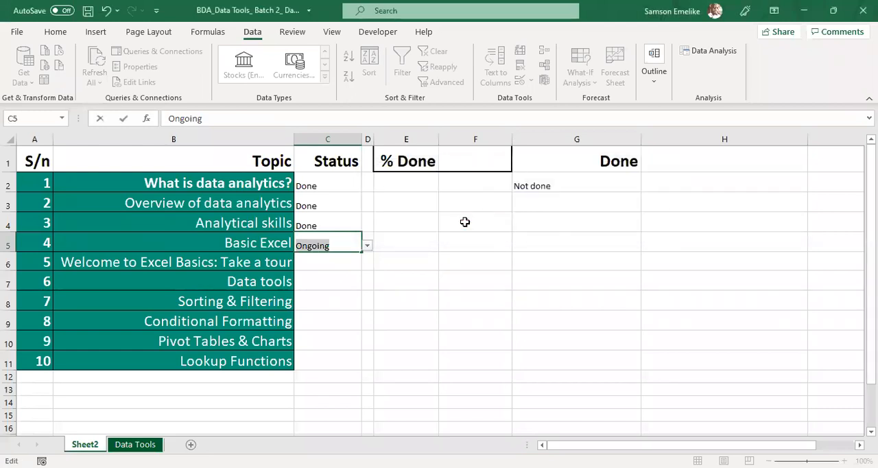
pyautogui.press('BackSpace')
pyautogui.click(466, 255)
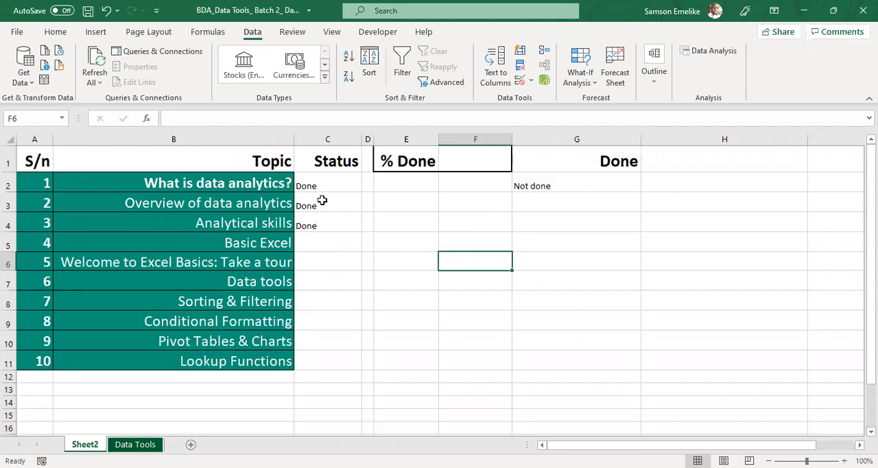
# Step: Add Ongoing to the data validation list of the Status cells C2:C11, making the source Done,Not Done,Ongoing
pyautogui.moveTo(318, 183); pyautogui.dragTo(321, 359)
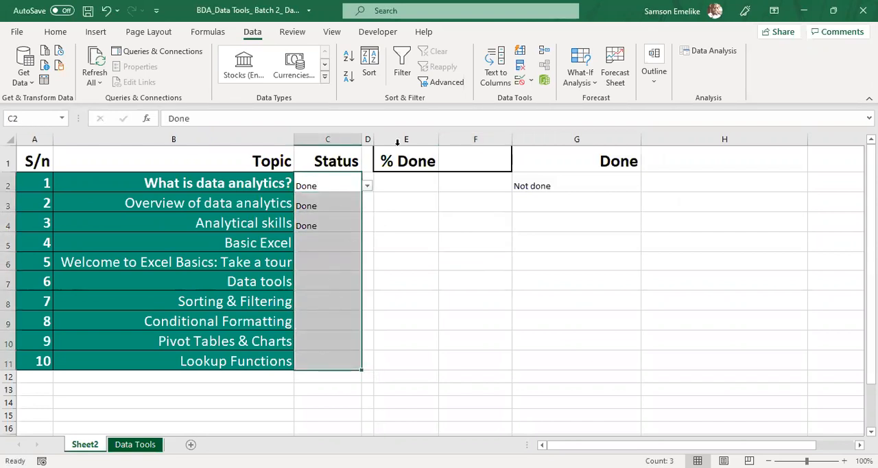
pyautogui.click(522, 82)
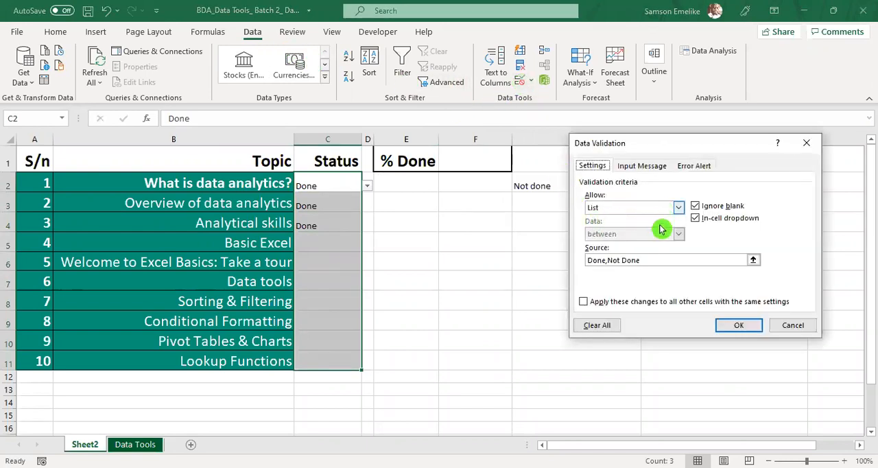
pyautogui.click(653, 258)
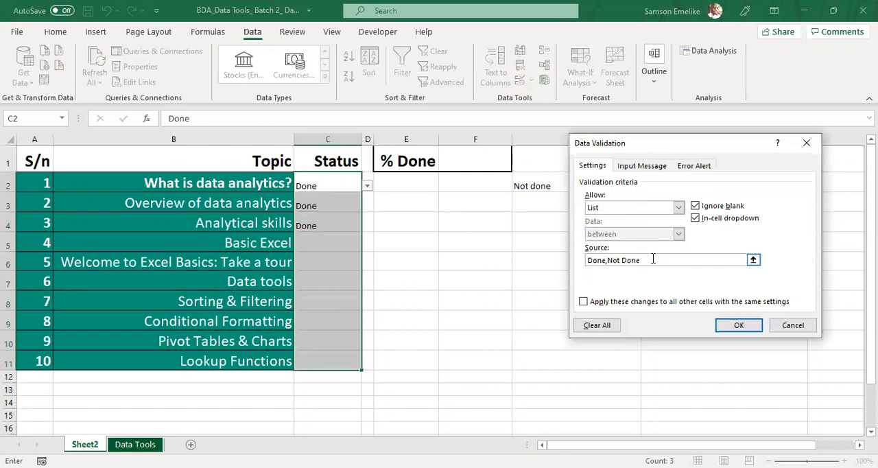
pyautogui.write(',Ongoing')
pyautogui.click(747, 330)
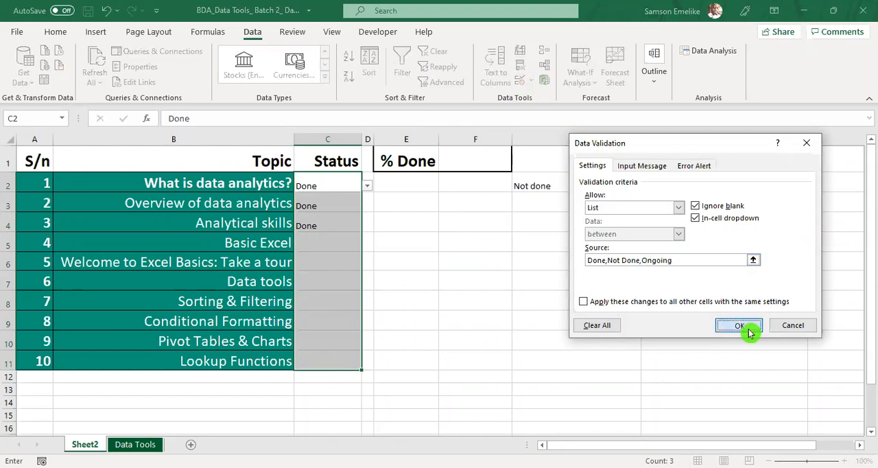
# Step: Set the Status of topics 4 and 5, cells C5 and C6, to Ongoing from the in-cell choices
pyautogui.click(332, 242)
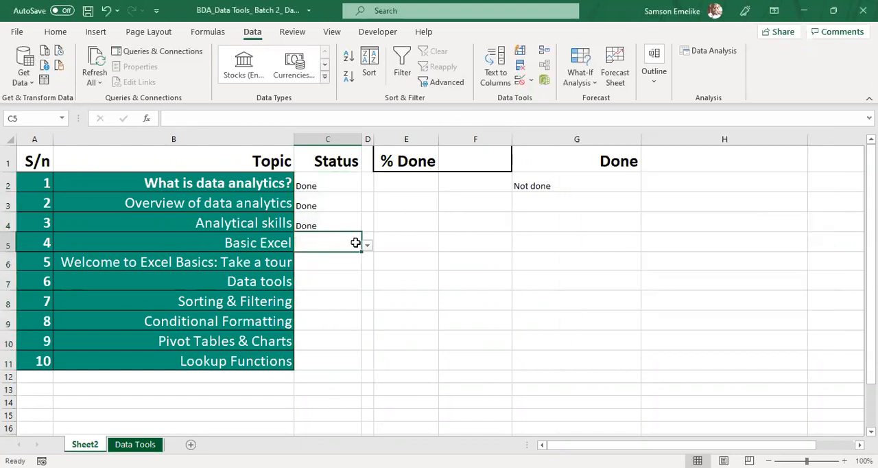
pyautogui.click(367, 245)
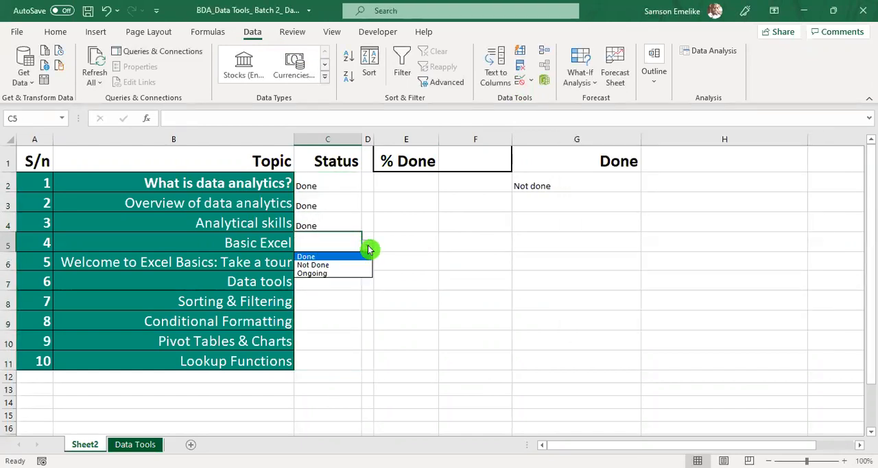
pyautogui.click(328, 274)
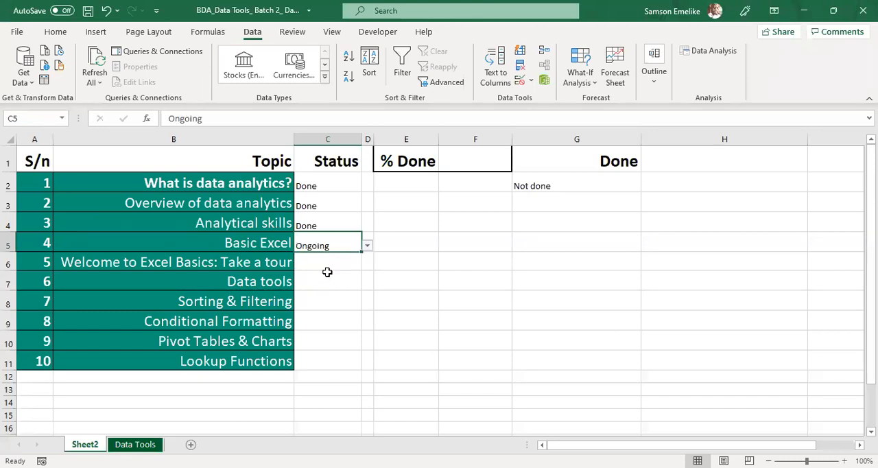
pyautogui.click(336, 261)
pyautogui.click(368, 264)
pyautogui.click(317, 294)
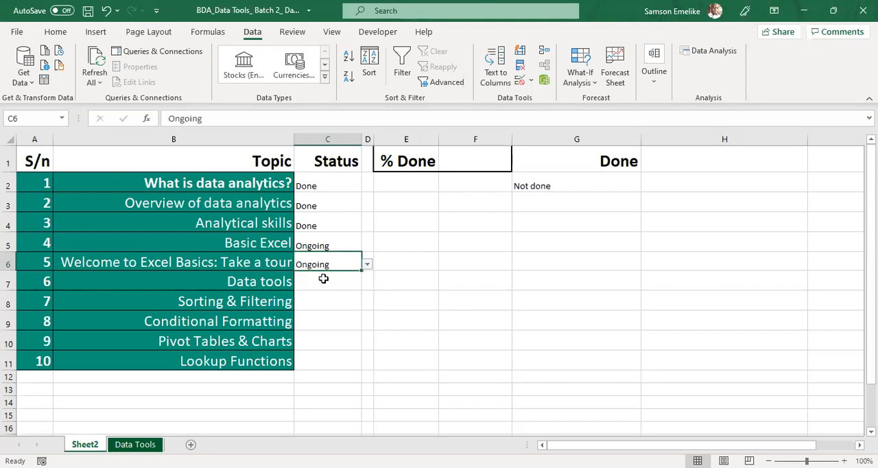
# Step: Set the Status of topics 6 to 10, cells C7 to C11, to Not Done from the in-cell choices
pyautogui.click(324, 279)
pyautogui.click(368, 284)
pyautogui.click(336, 303)
pyautogui.click(343, 304)
pyautogui.click(368, 310)
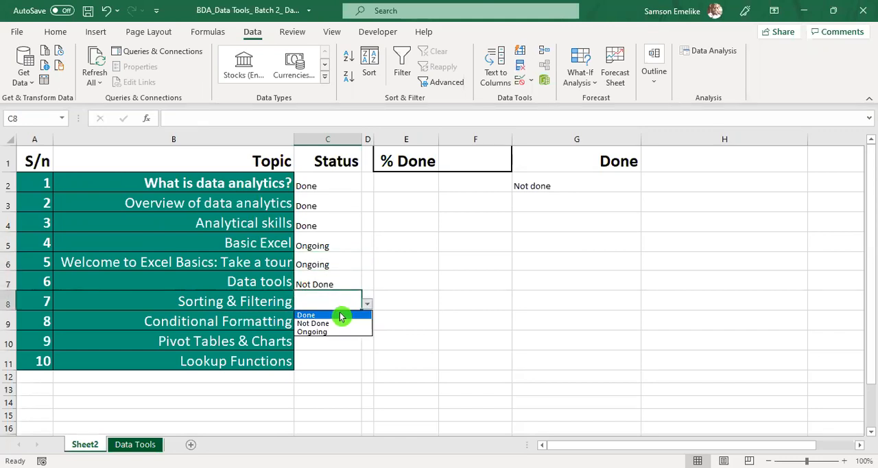
pyautogui.click(326, 326)
pyautogui.click(338, 321)
pyautogui.click(368, 323)
pyautogui.click(328, 343)
pyautogui.click(363, 345)
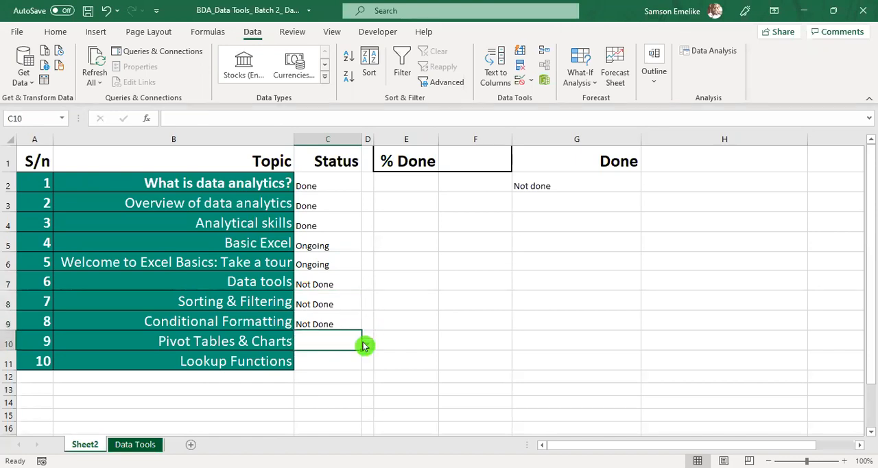
pyautogui.click(368, 343)
pyautogui.click(330, 361)
pyautogui.click(330, 361)
pyautogui.click(367, 362)
pyautogui.click(322, 386)
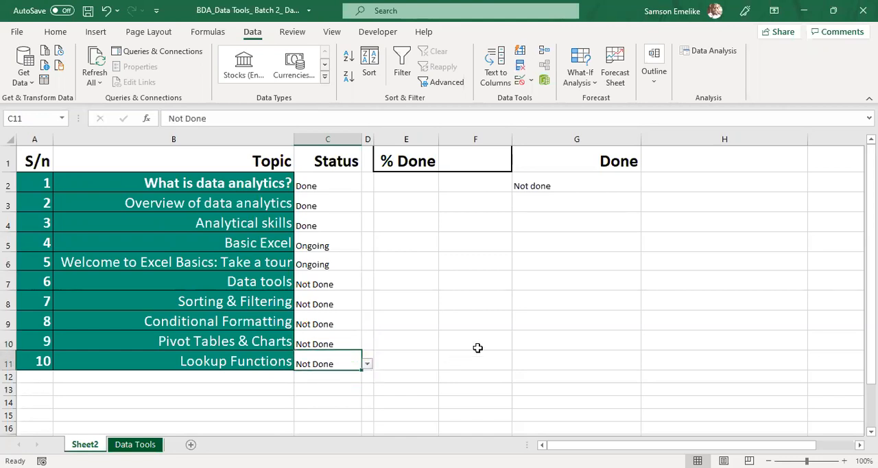
pyautogui.click(488, 330)
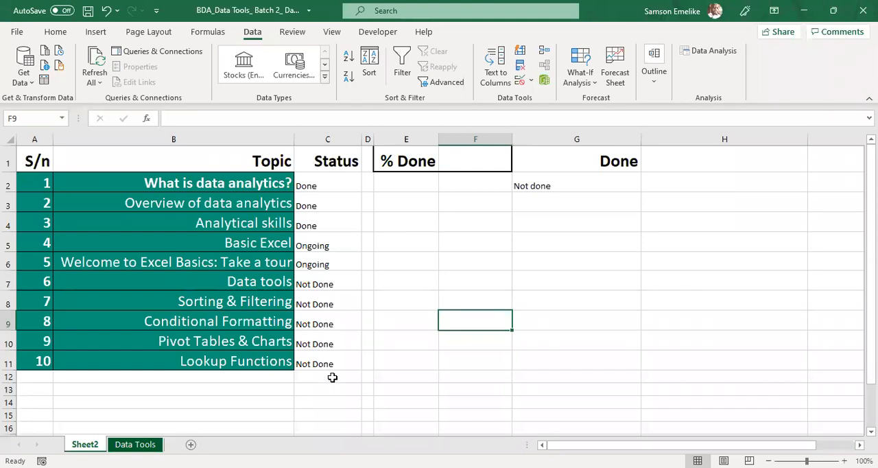
# Step: Fill the cells C12 to C14 beneath the Status list with yellow
pyautogui.moveTo(332, 376); pyautogui.dragTo(333, 386)
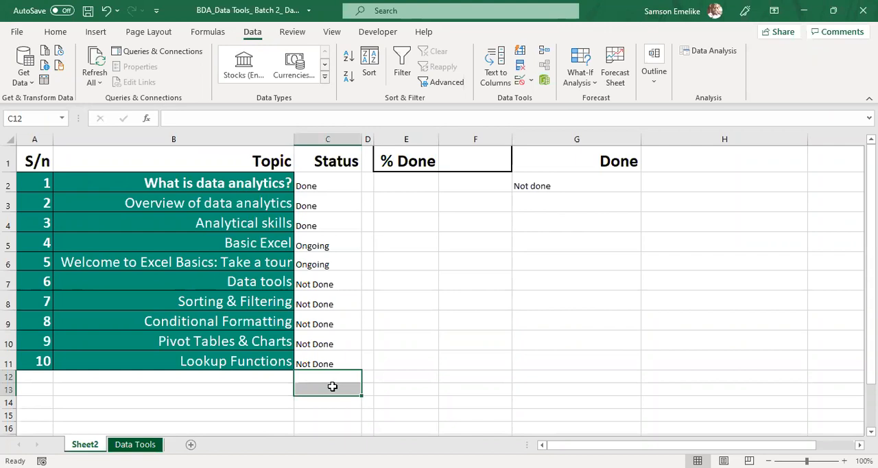
pyautogui.click(56, 33)
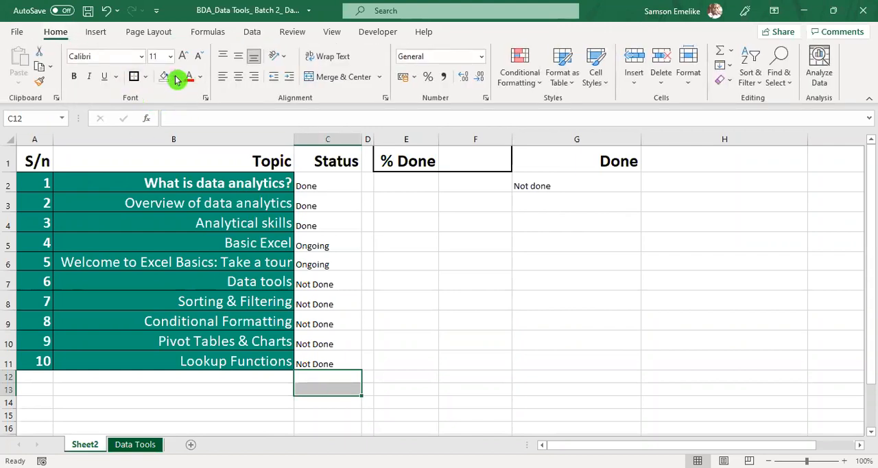
pyautogui.click(175, 78)
pyautogui.click(196, 199)
pyautogui.click(323, 377)
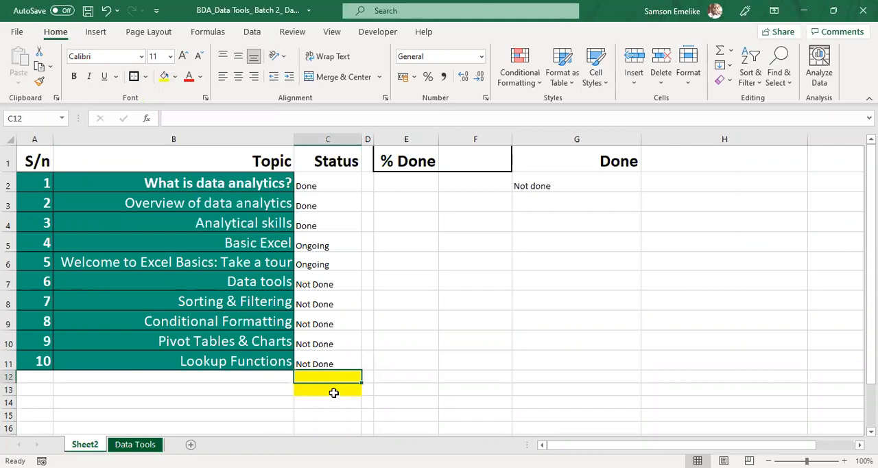
pyautogui.click(39, 81)
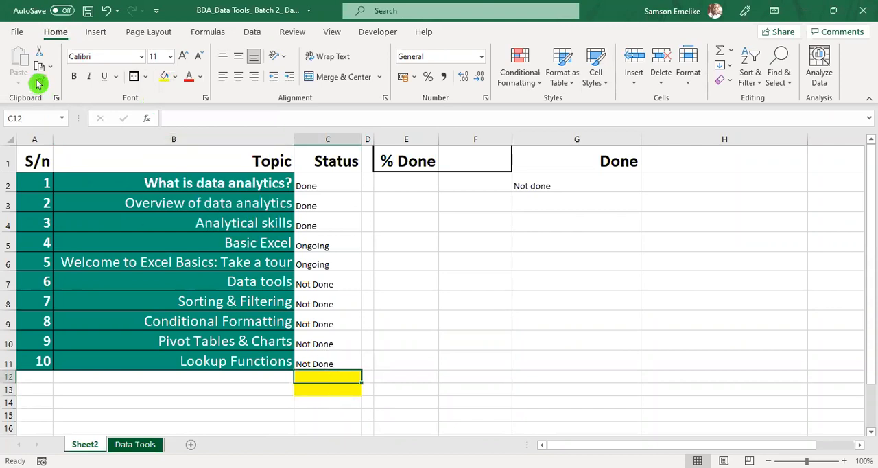
pyautogui.click(334, 403)
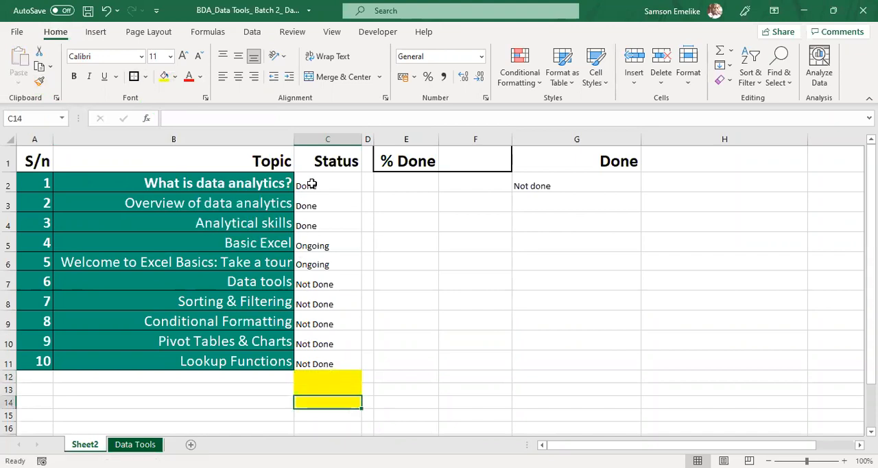
# Step: Enter Done in C12, Not Done with a leading space in C13, and On going in C14 as free text
pyautogui.click(333, 377)
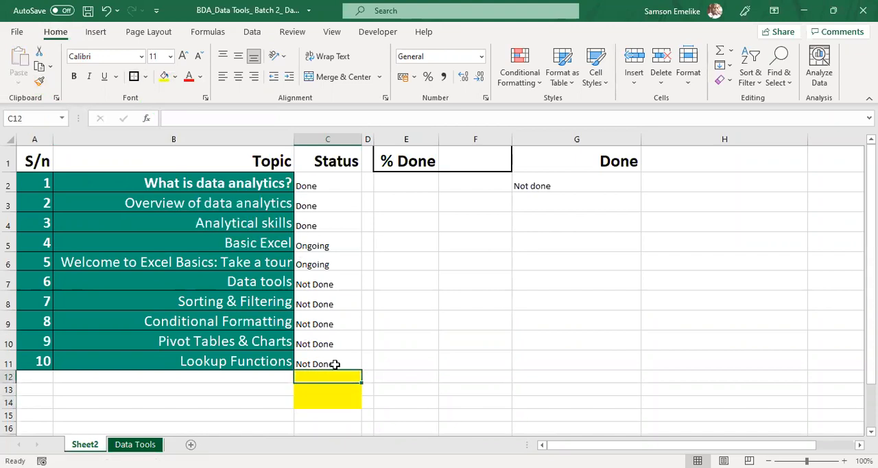
pyautogui.write('Donene')
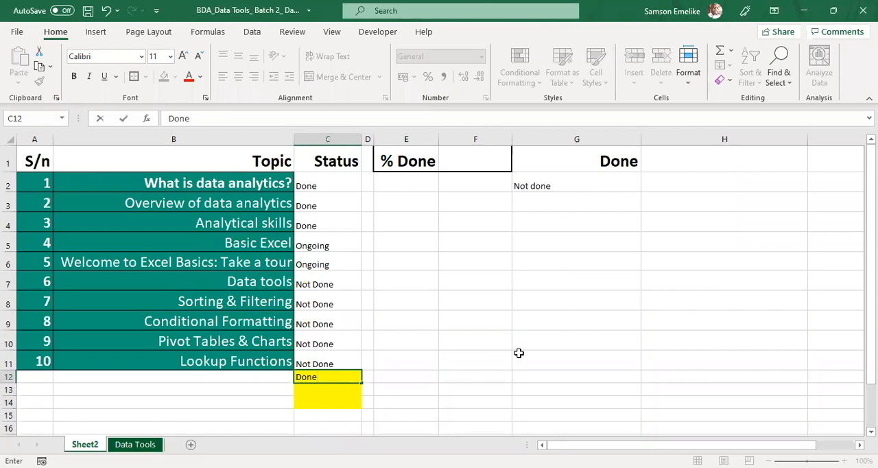
pyautogui.click(332, 389)
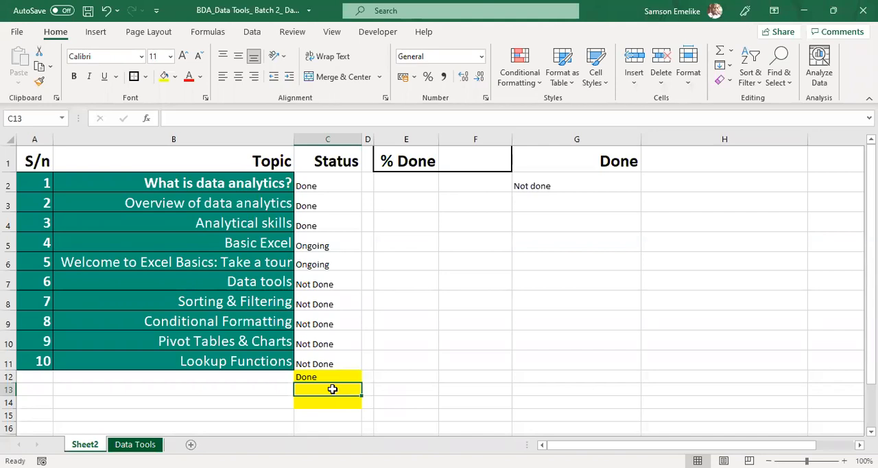
pyautogui.write('N')
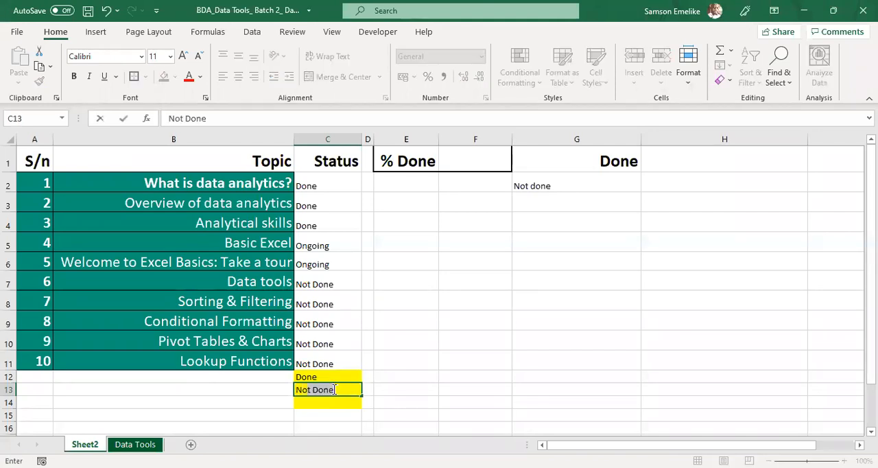
pyautogui.write('ot Done')
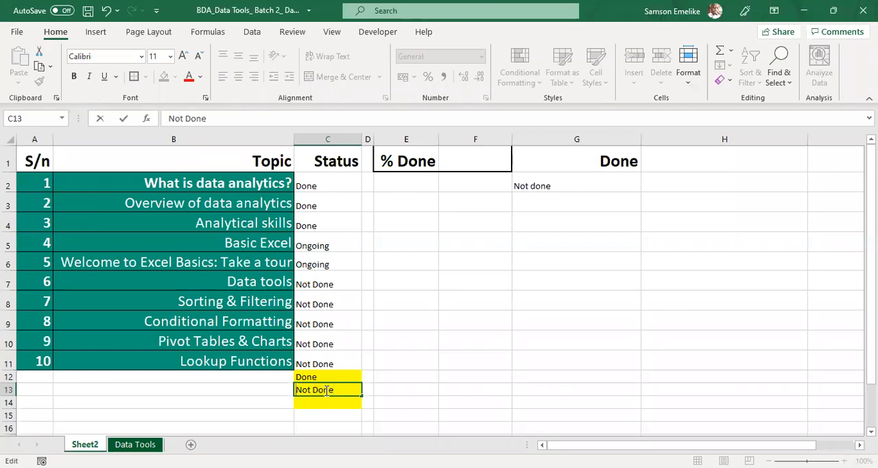
pyautogui.press('Home')
pyautogui.press('Return')
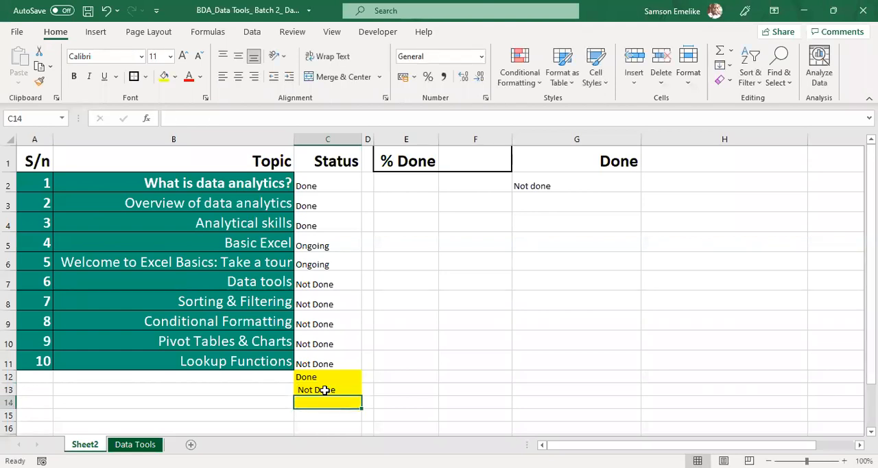
pyautogui.write('Ongoing')
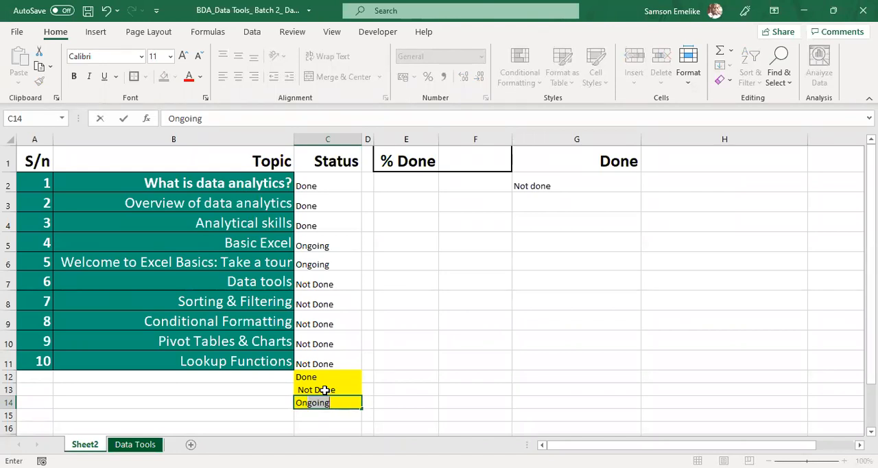
pyautogui.press('BackSpace')
pyautogui.write('going')
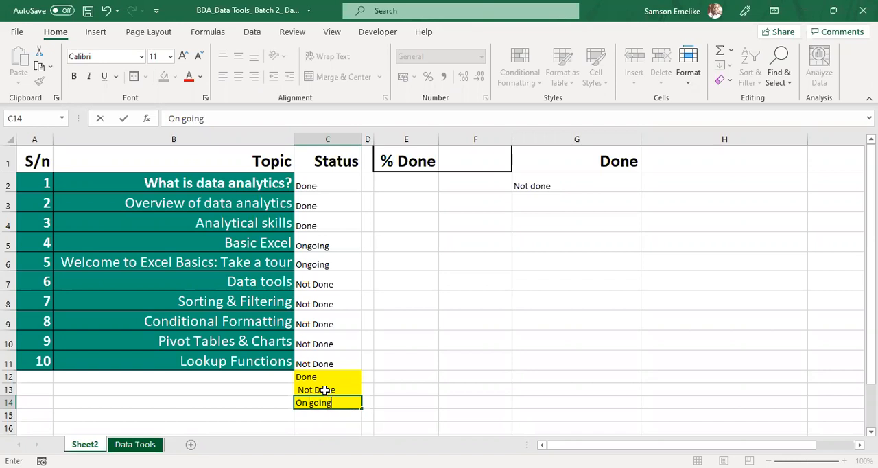
pyautogui.press('Return')
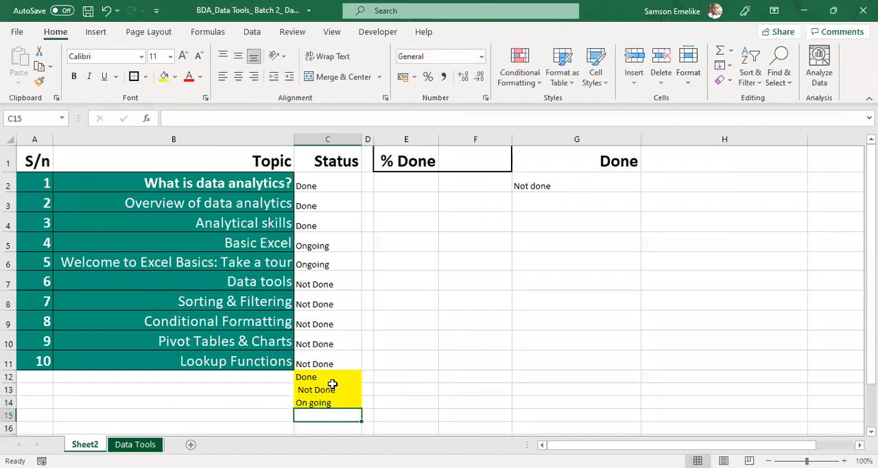
pyautogui.click(312, 376)
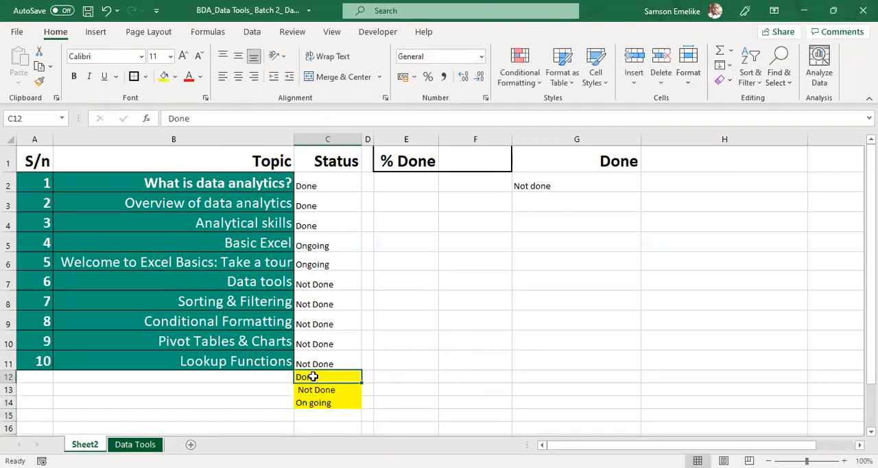
pyautogui.click(315, 206)
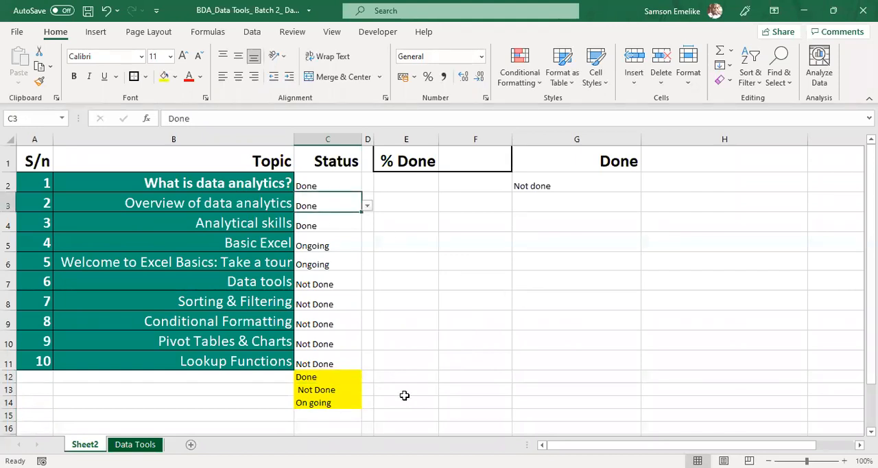
pyautogui.click(331, 391)
pyautogui.click(314, 281)
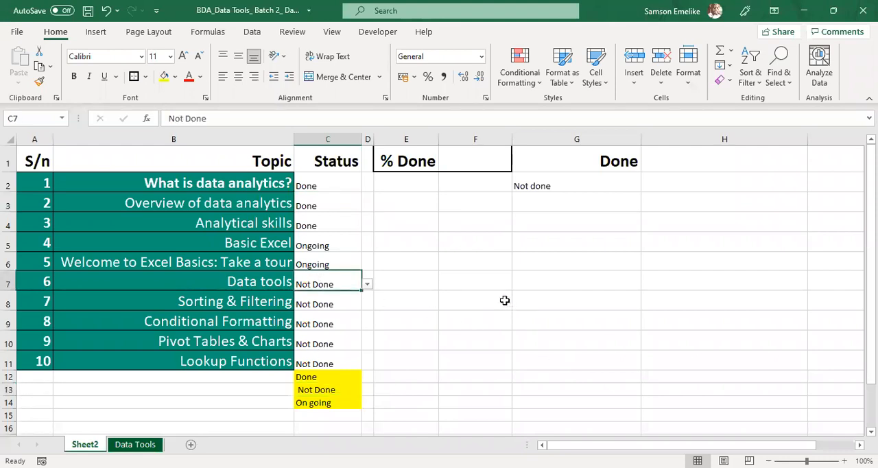
# Step: Enter the labels Done, Not done and Ongoing in cells E3 to E5
pyautogui.click(418, 202)
pyautogui.write('Done')
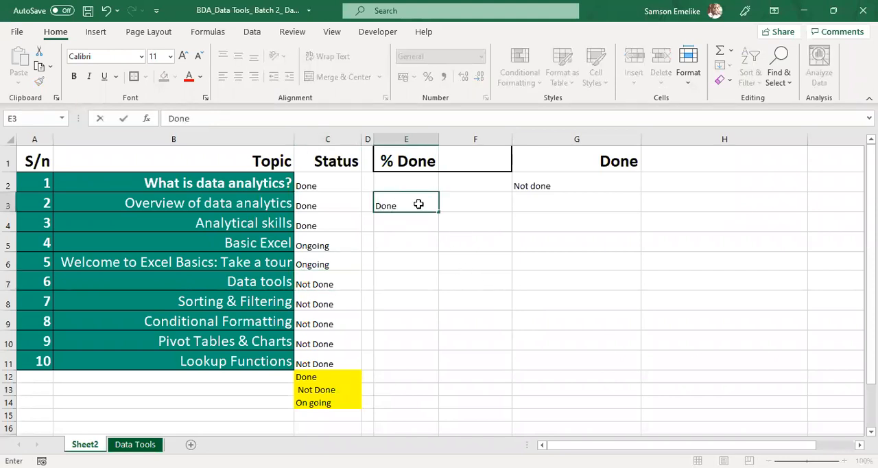
pyautogui.press('Return')
pyautogui.write('Not done')
pyautogui.press('Return')
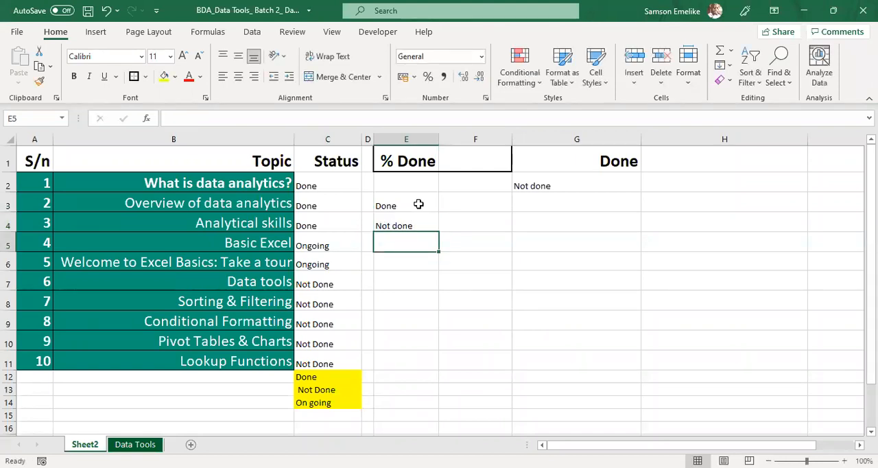
pyautogui.write('On')
pyautogui.press('BackSpace')
pyautogui.write('ngoi')
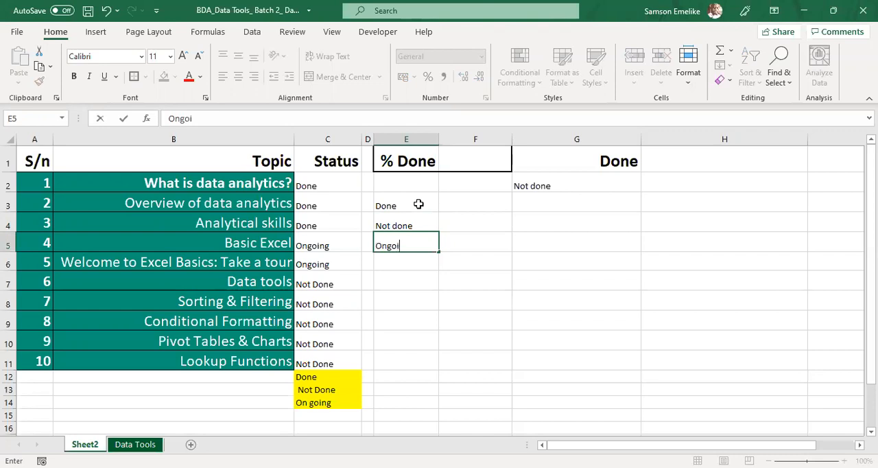
pyautogui.write('ng')
pyautogui.press('Return')
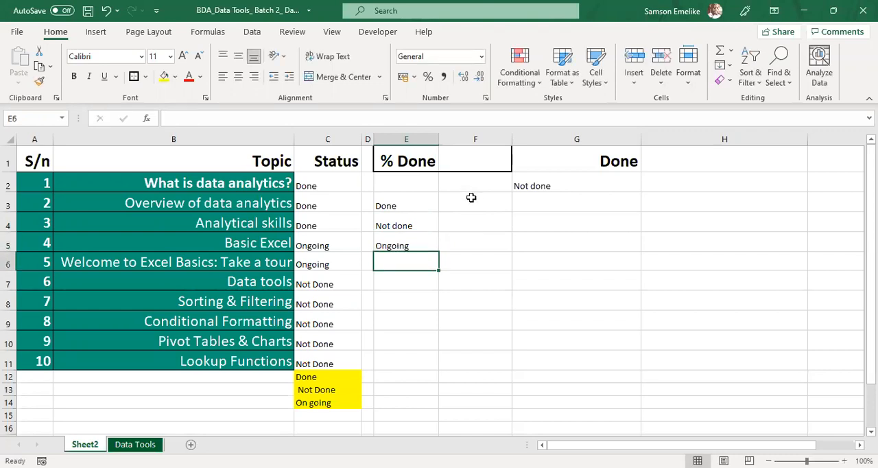
# Step: Enter a COUNTIF formula in F3 that counts the entries in C2:C14 matching the label in E3
pyautogui.click(472, 198)
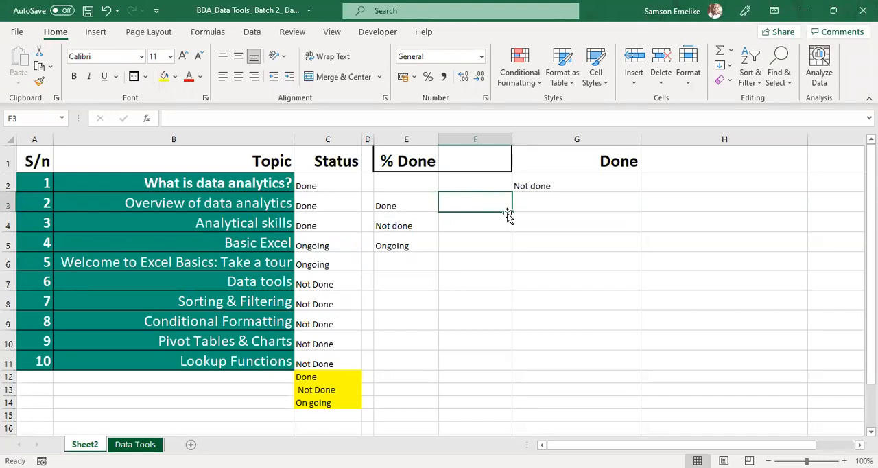
pyautogui.write('=countif')
pyautogui.press('Tab')
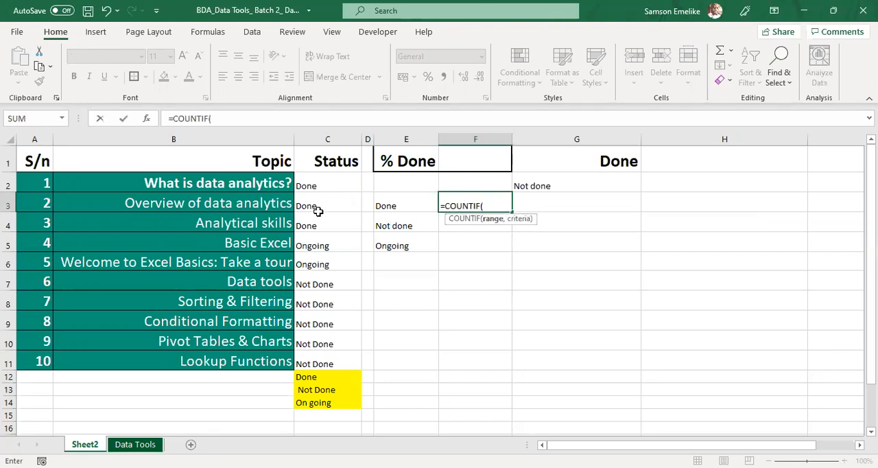
pyautogui.click(320, 185)
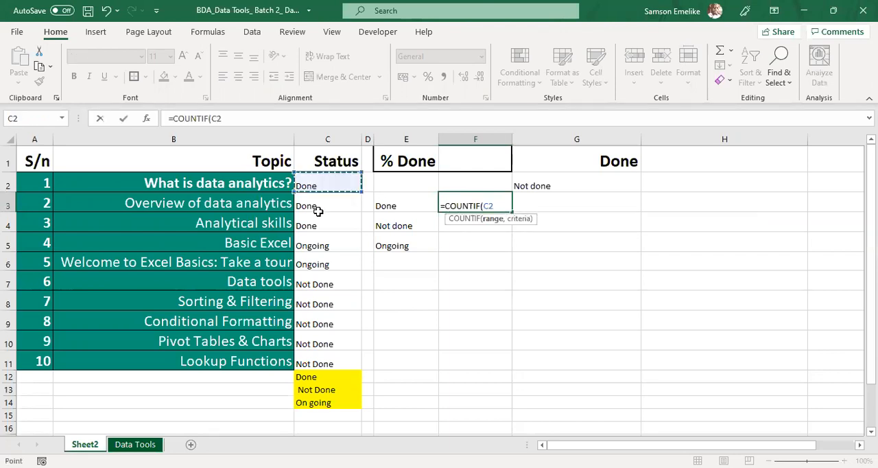
pyautogui.keyDown('shift'); pyautogui.click(312, 397); pyautogui.keyUp('shift')
pyautogui.write(',')
pyautogui.click(394, 199)
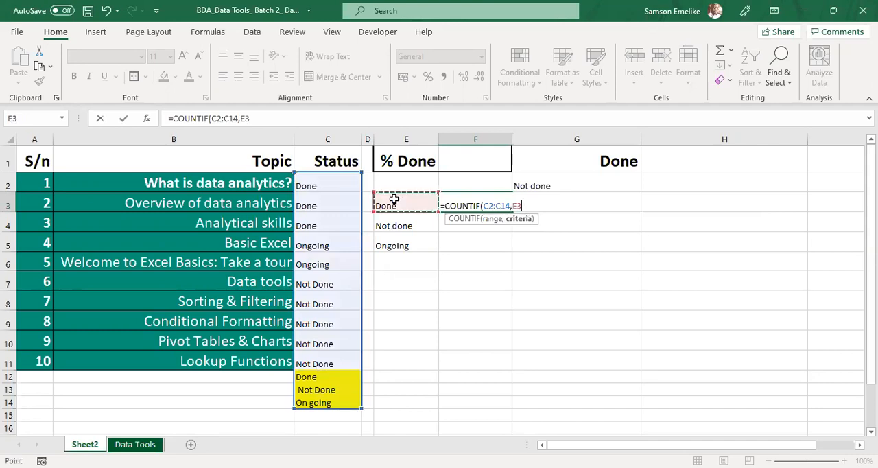
pyautogui.hotkey('ctrl', 'Return')
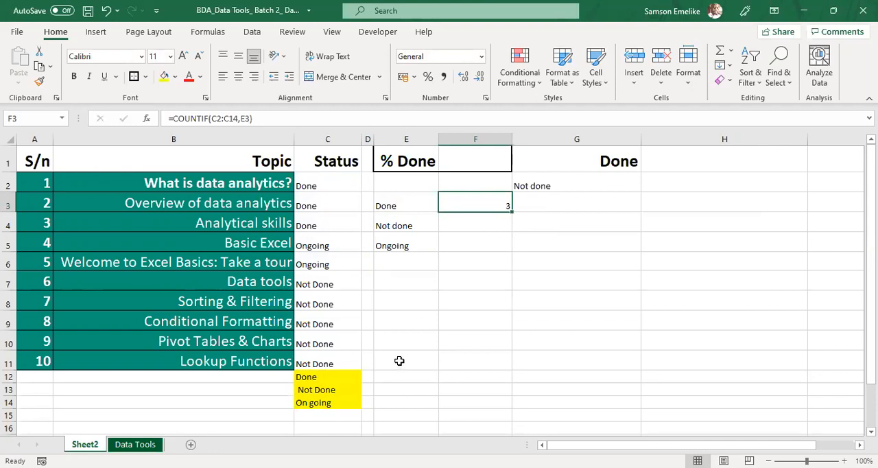
# Step: Compare the Done entries in C2:C4 with C12, and remove the trailing space after Done in C12
pyautogui.click(310, 378)
pyautogui.moveTo(310, 185); pyautogui.dragTo(318, 227)
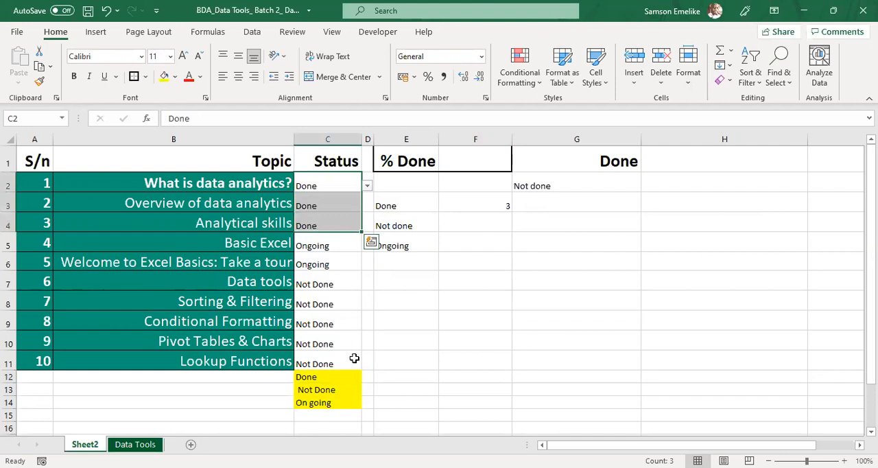
pyautogui.doubleClick(332, 378)
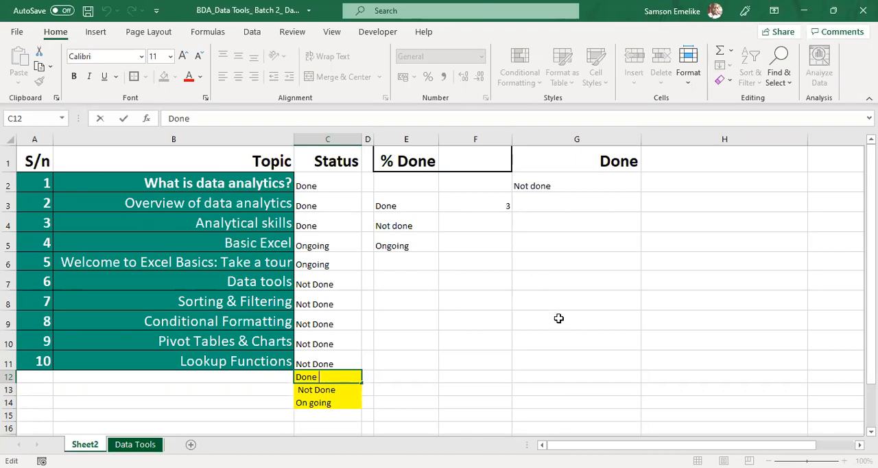
pyautogui.press('BackSpace')
pyautogui.press('Return')
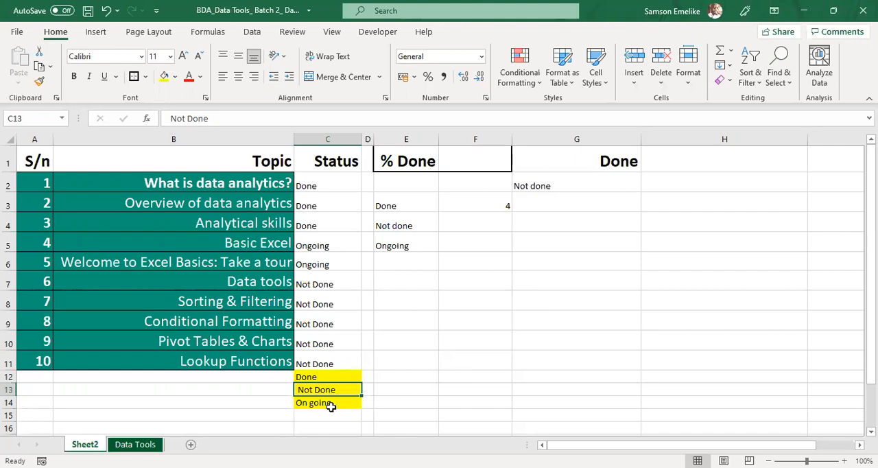
# Step: Clear both the free-text entries and the yellow fill from cells C12 to C14
pyautogui.moveTo(324, 375); pyautogui.dragTo(323, 402)
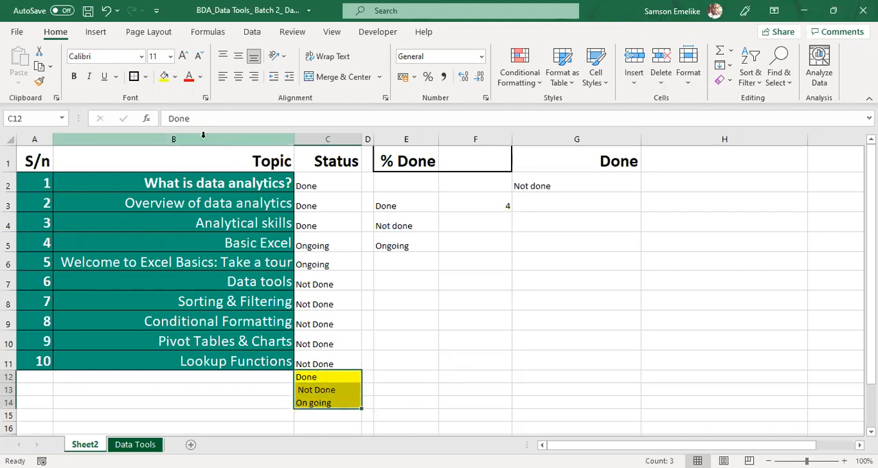
pyautogui.click(144, 117)
pyautogui.press('Delete')
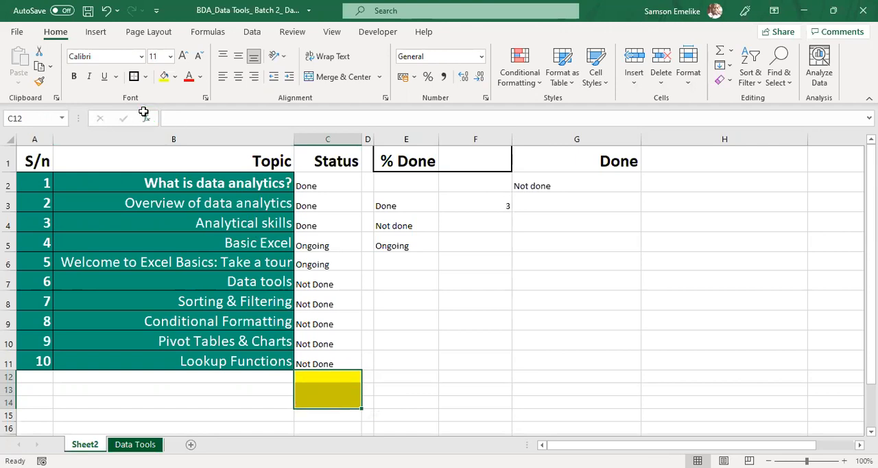
pyautogui.click(725, 82)
pyautogui.click(742, 100)
pyautogui.click(447, 378)
# Step: Delete the status labels and the COUNTIF formula from the range E3:F5
pyautogui.moveTo(376, 209); pyautogui.dragTo(492, 249)
pyautogui.press('Delete')
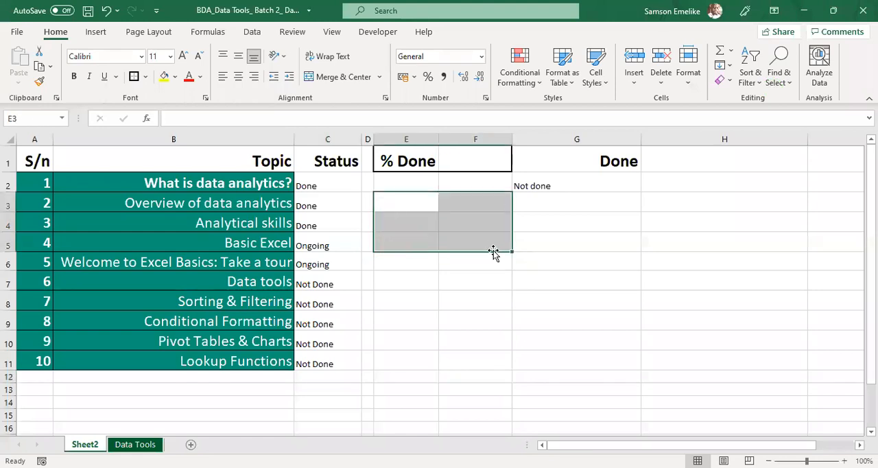
pyautogui.click(417, 293)
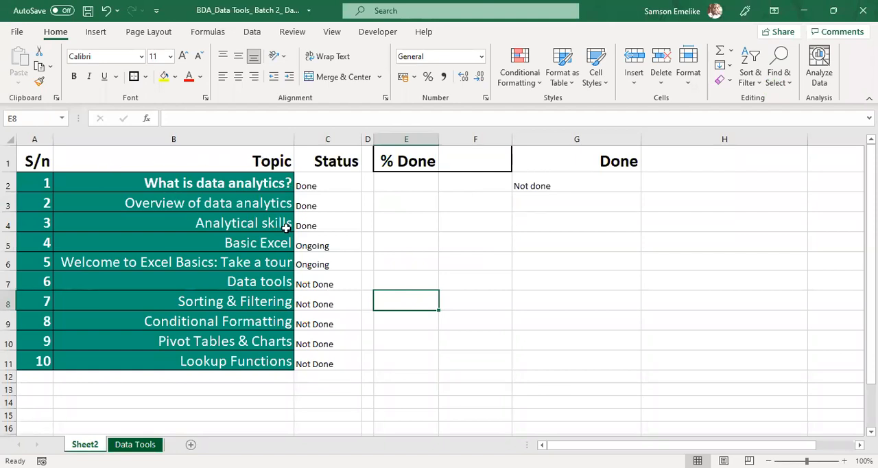
pyautogui.click(314, 182)
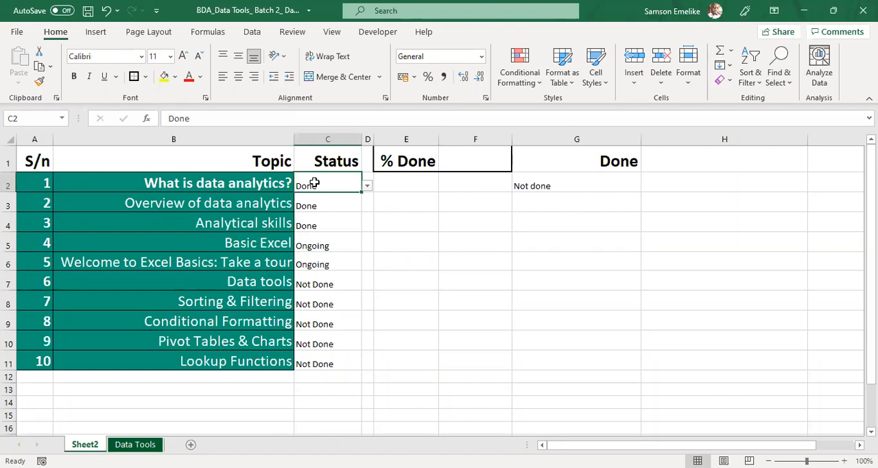
pyautogui.click(487, 236)
pyautogui.click(487, 236)
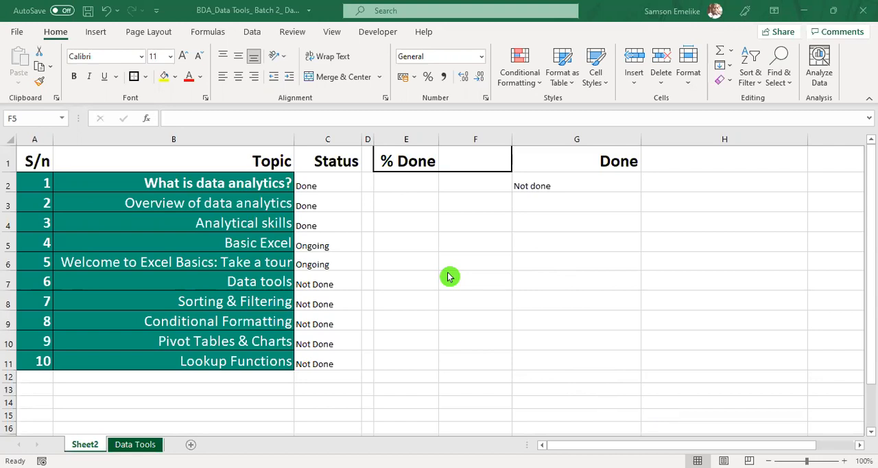
pyautogui.click(421, 242)
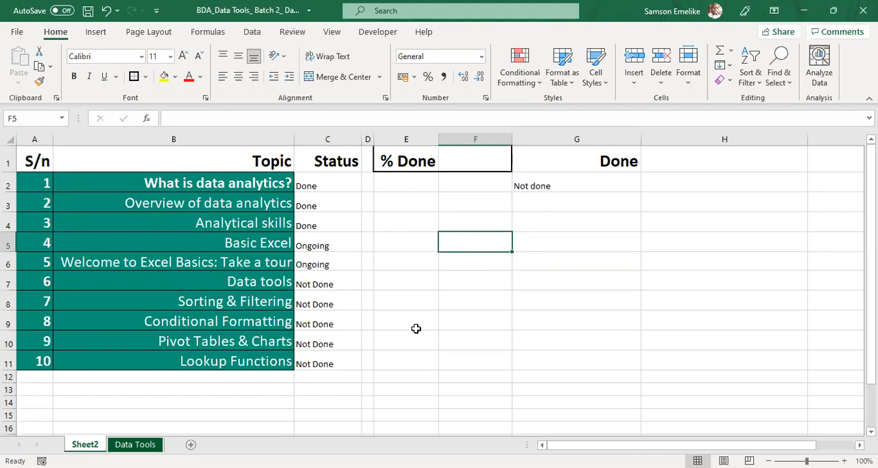
pyautogui.press('alt')
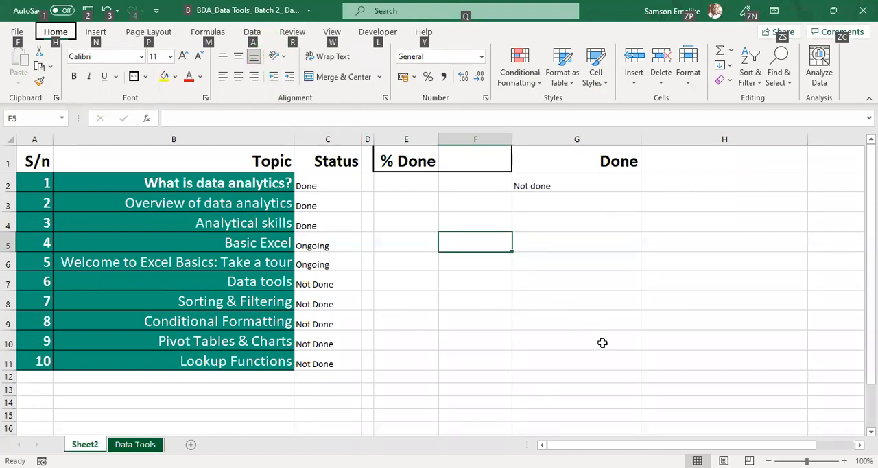
pyautogui.press('a')
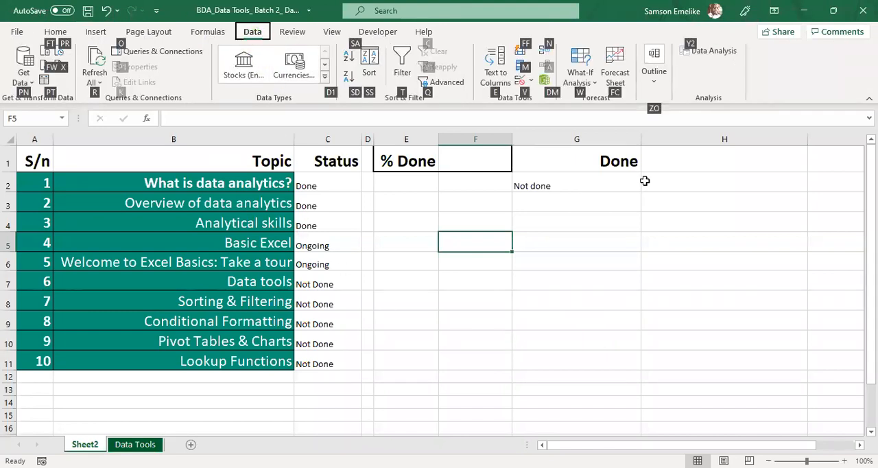
pyautogui.click(590, 274)
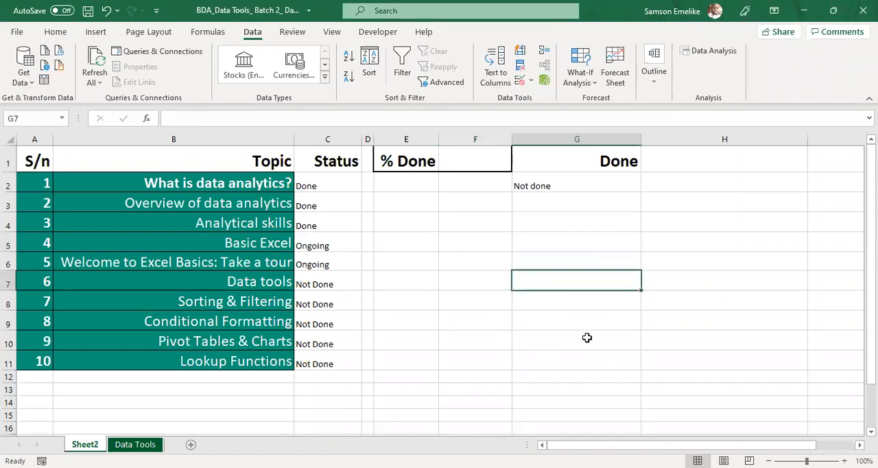
pyautogui.press('alt')
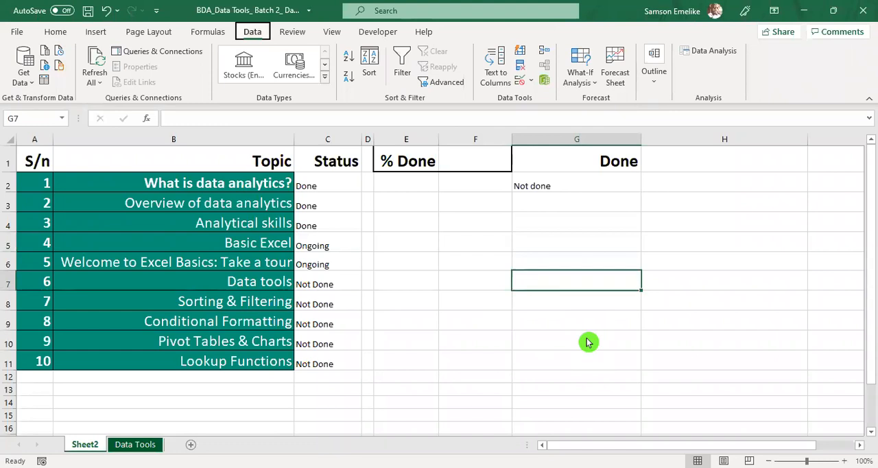
pyautogui.press('a')
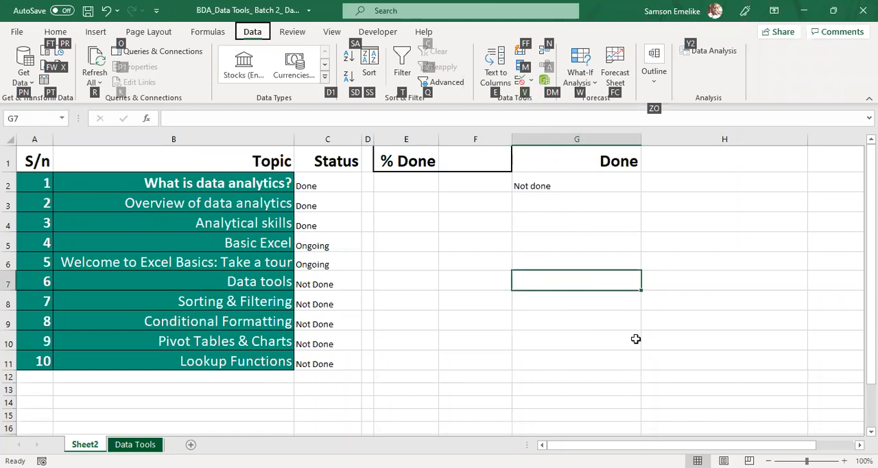
pyautogui.press('Escape')
pyautogui.press('Escape')
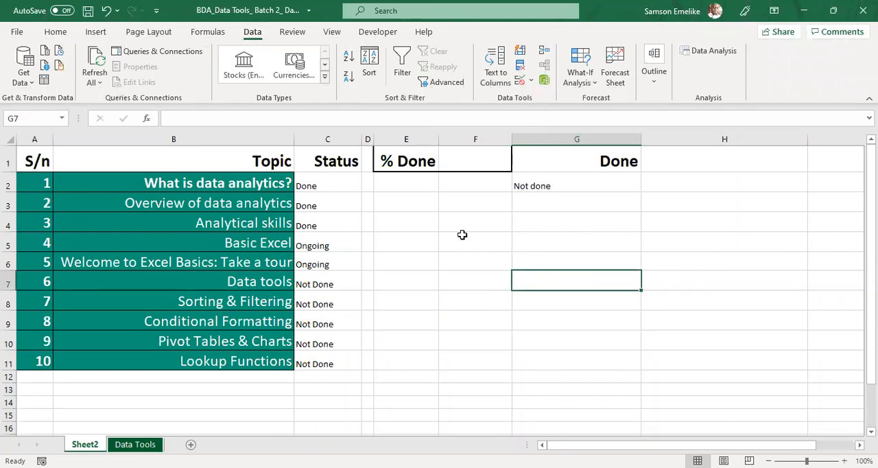
# Step: Note the Data Validation shortcut as the text "Alt, A, V" in cell F5
pyautogui.click(464, 242)
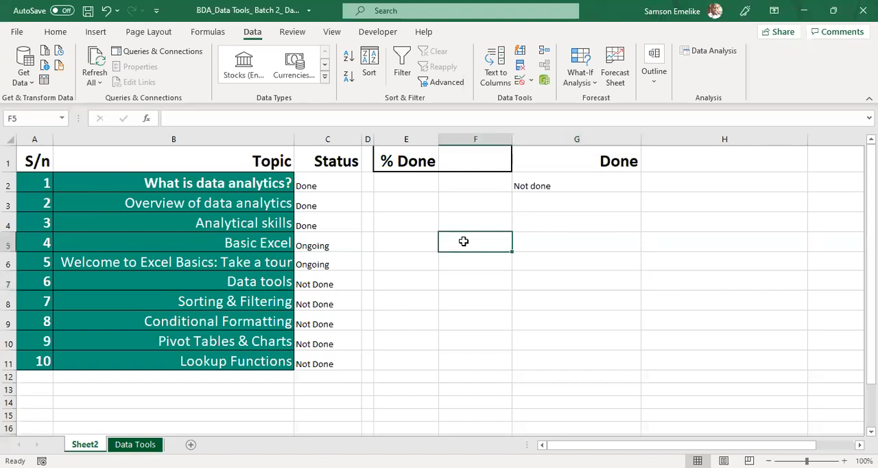
pyautogui.write('Alt')
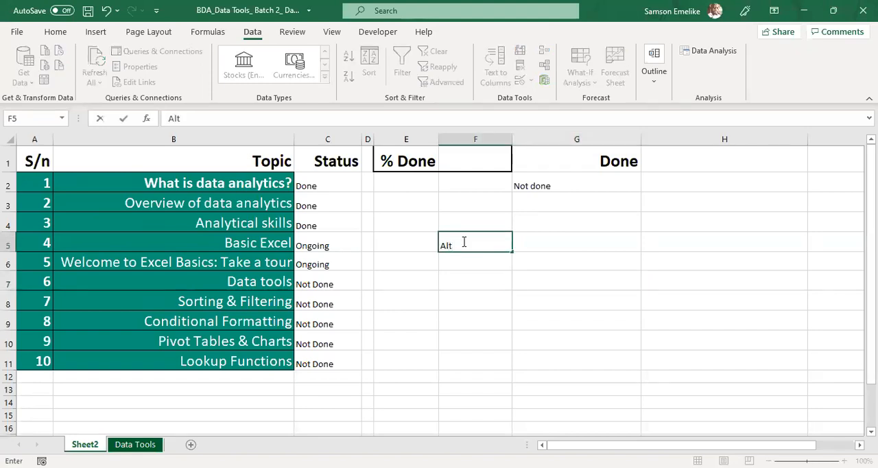
pyautogui.write(', A, V')
pyautogui.press('Return')
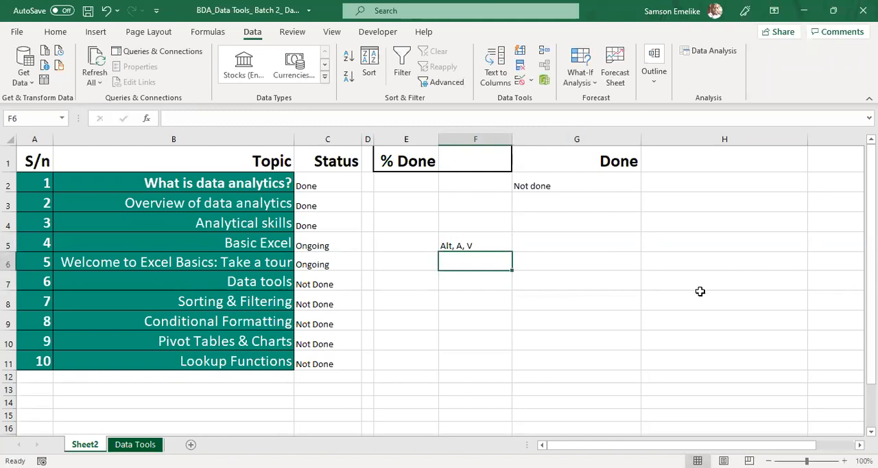
# Step: Open the Data Validation settings for cell F6 and close them without making changes
pyautogui.press('alt')
pyautogui.press('a')
pyautogui.press('v')
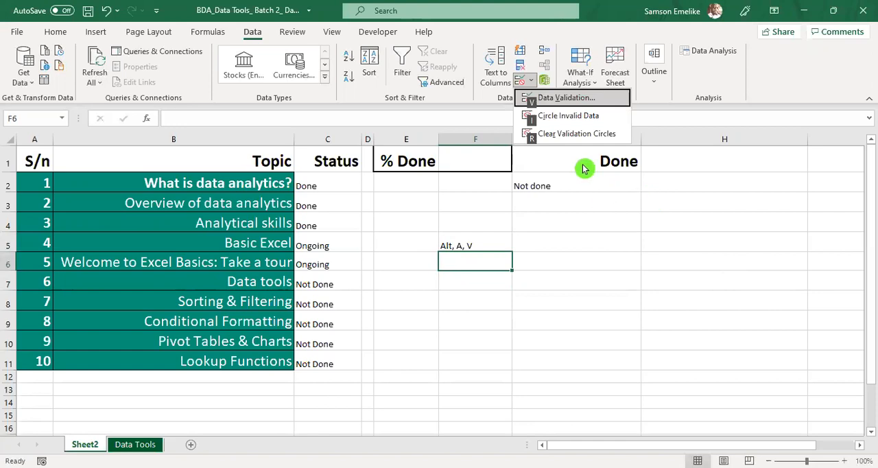
pyautogui.press('v')
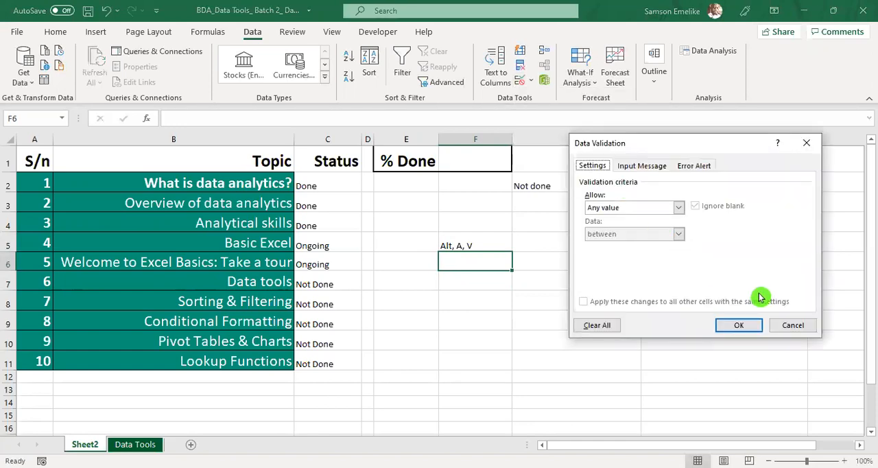
pyautogui.click(792, 325)
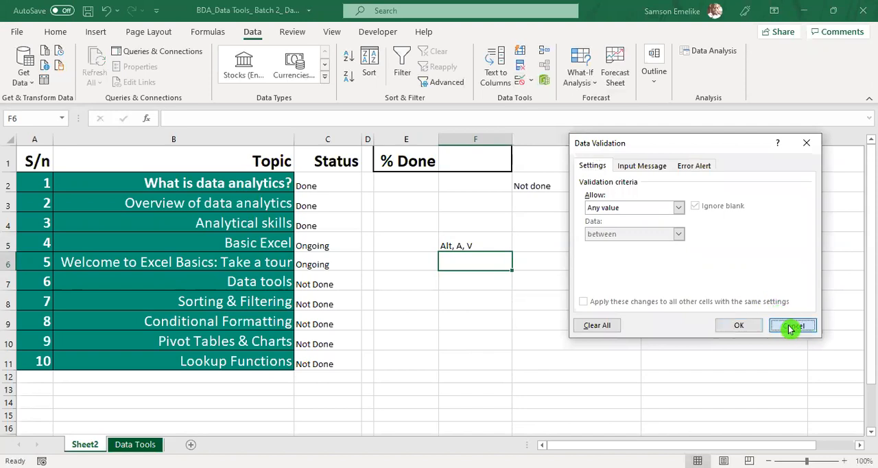
pyautogui.click(482, 242)
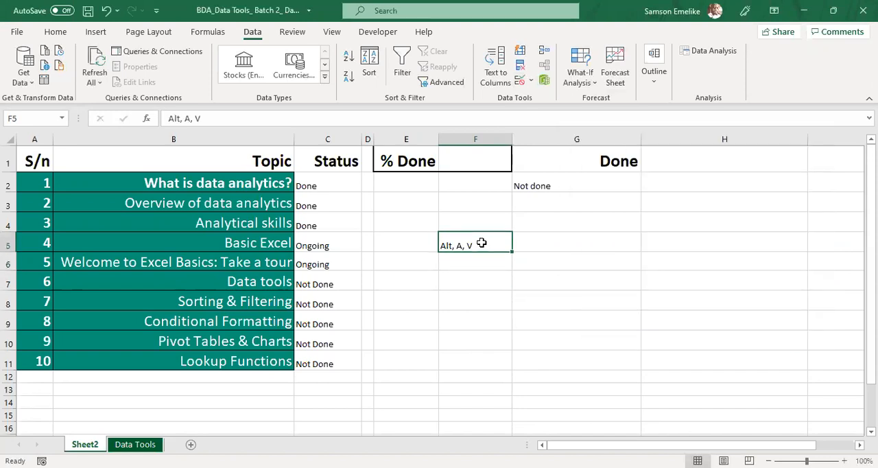
pyautogui.click(515, 319)
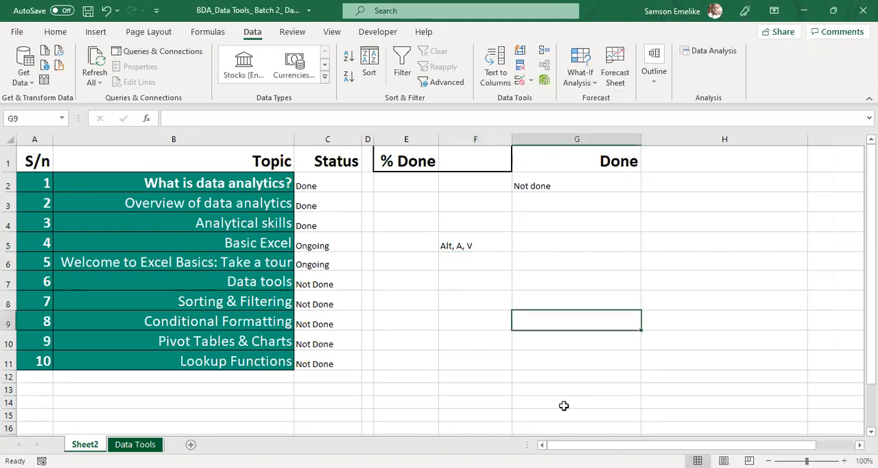
# Step: Paste the copied participant's e-mail address into cell H2
pyautogui.hotkey('alt', 'Tab')
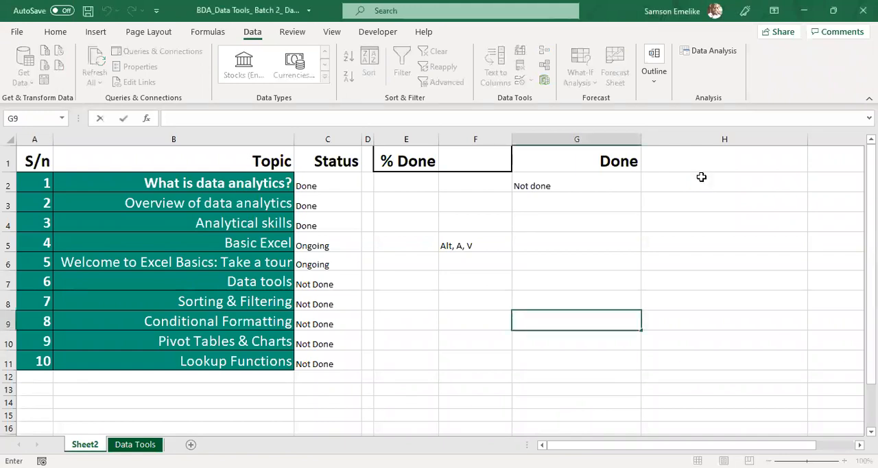
pyautogui.click(702, 177)
pyautogui.hotkey('ctrl', 'v')
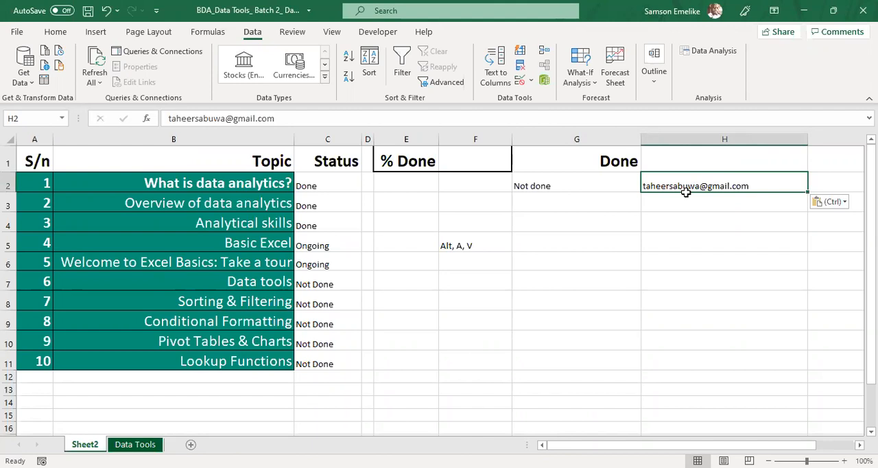
# Step: Paste two more participants' copied e-mail addresses into cells H3 and H4, one per cell
pyautogui.hotkey('alt', 'Tab')
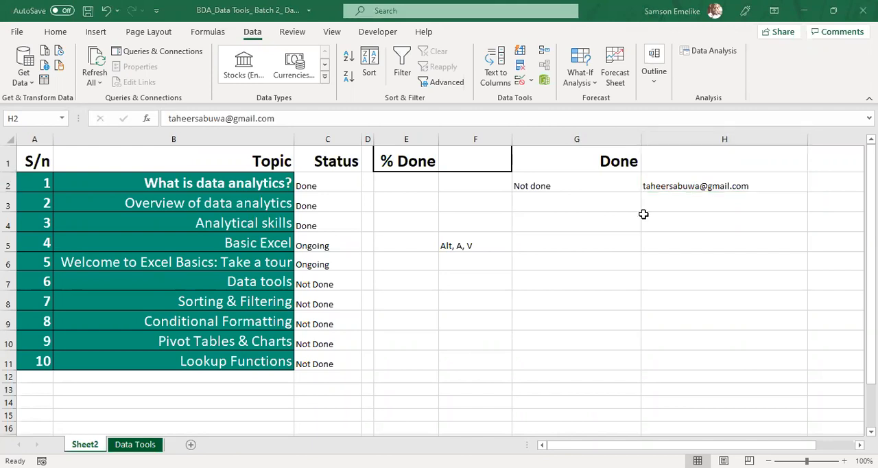
pyautogui.click(708, 206)
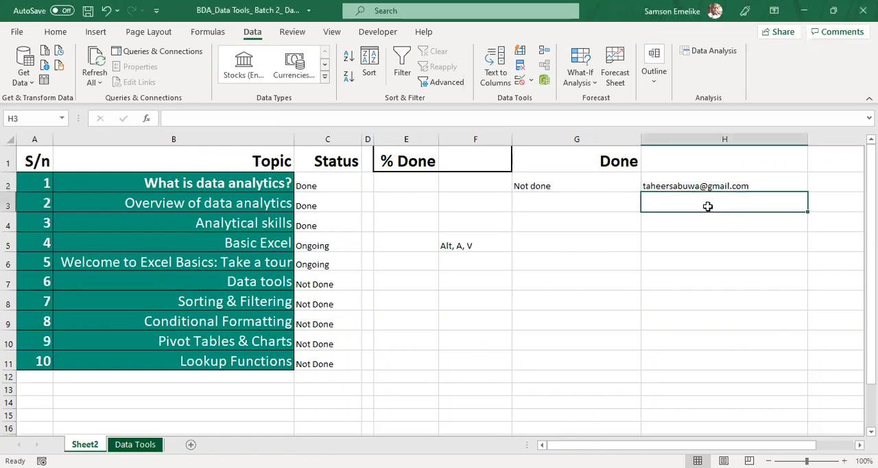
pyautogui.hotkey('ctrl', 'v')
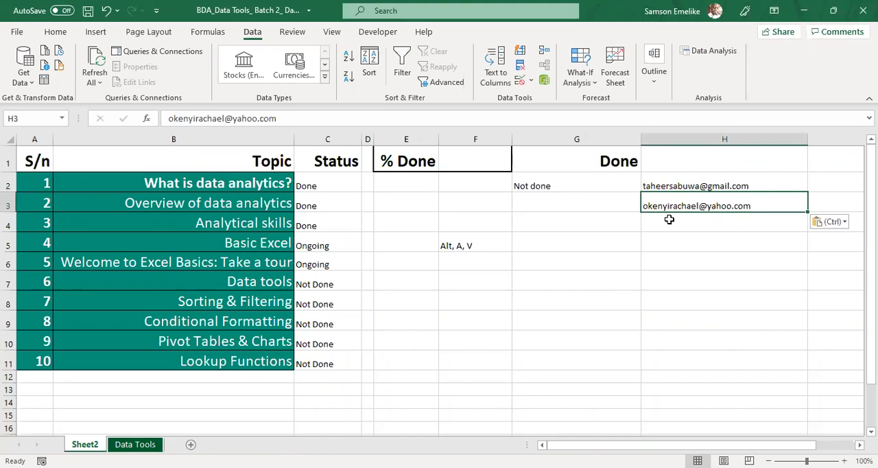
pyautogui.hotkey('alt', 'Tab')
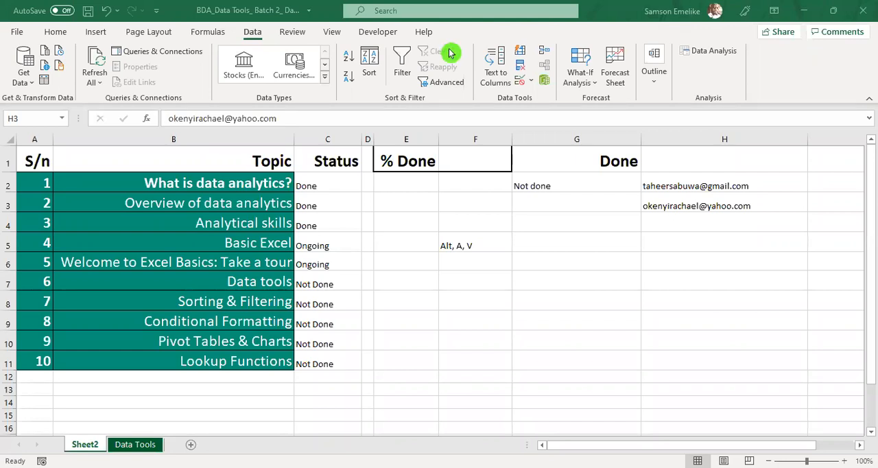
pyautogui.click(707, 228)
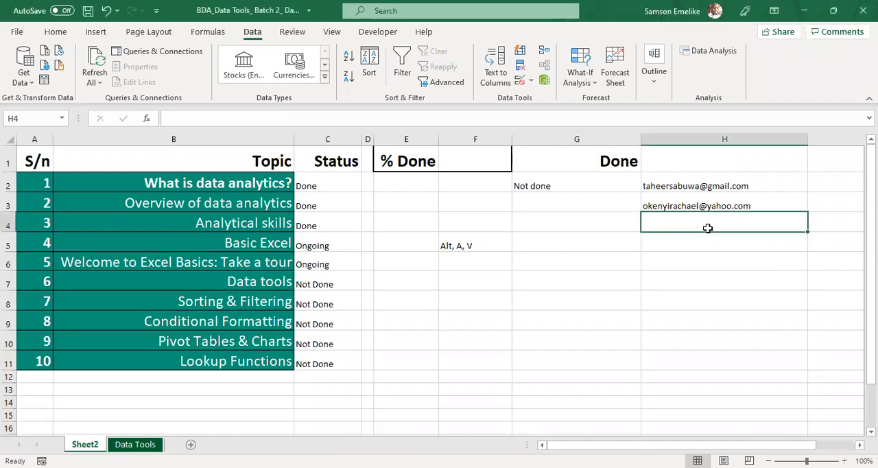
pyautogui.hotkey('ctrl', 'v')
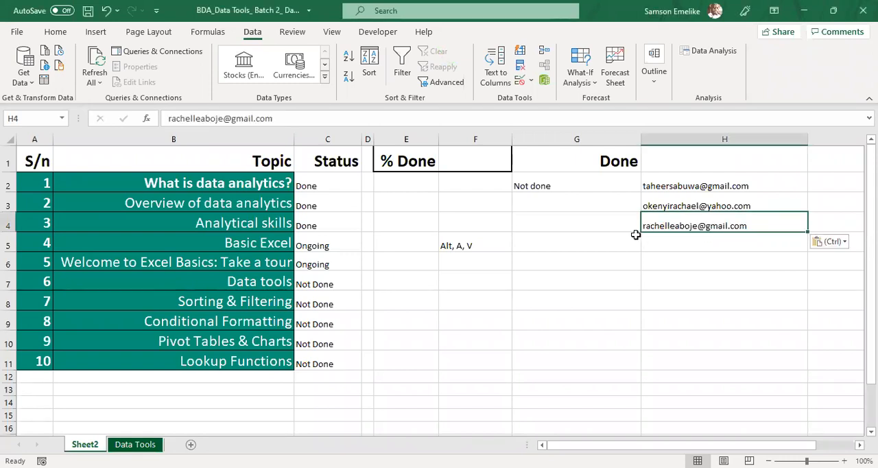
# Step: Paste the next two participants' copied e-mail addresses into cells H5 and H6
pyautogui.hotkey('alt', 'Tab')
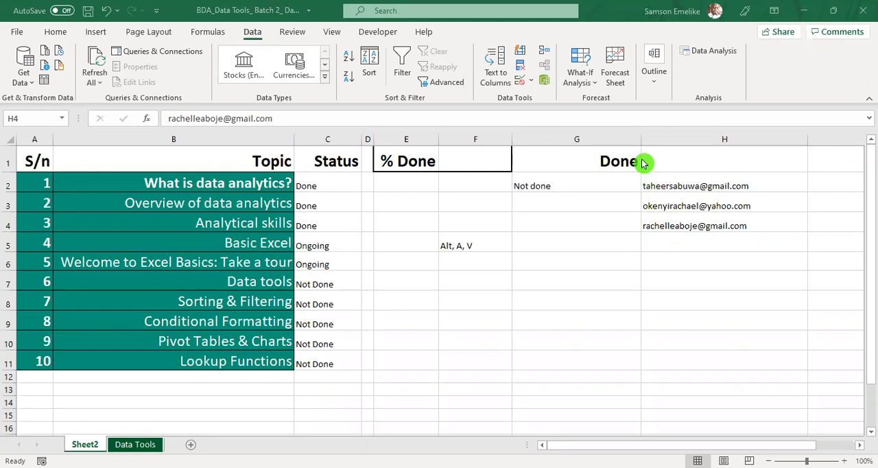
pyautogui.click(688, 241)
pyautogui.hotkey('ctrl', 'v')
pyautogui.press('Return')
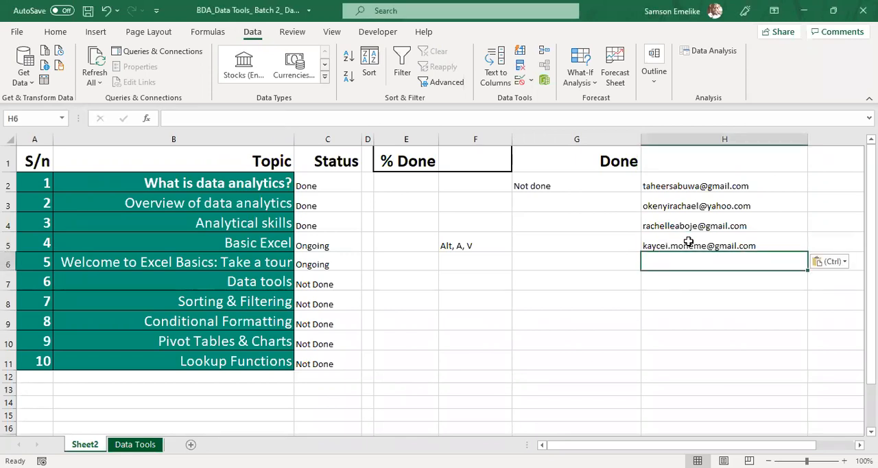
pyautogui.click(638, 177)
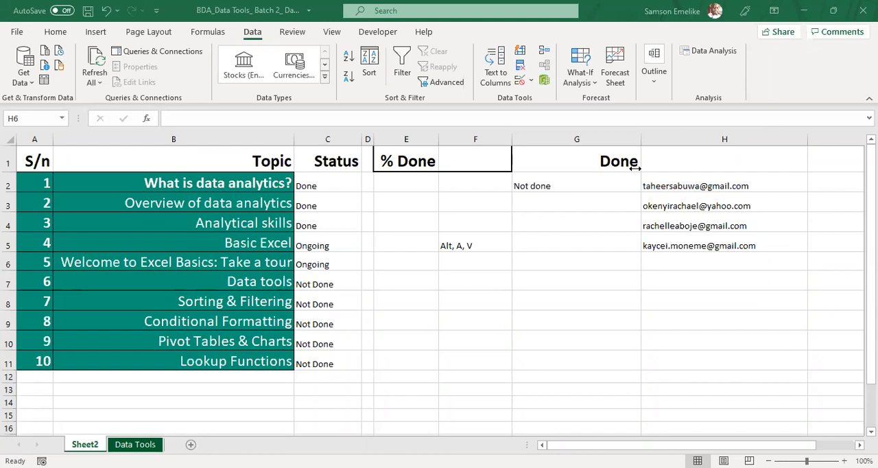
pyautogui.click(668, 264)
pyautogui.hotkey('ctrl', 'v')
pyautogui.press('Return')
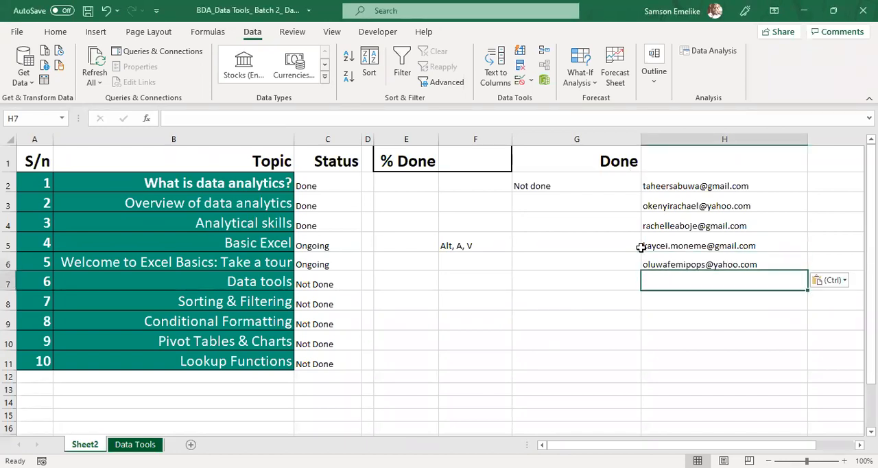
pyautogui.click(506, 102)
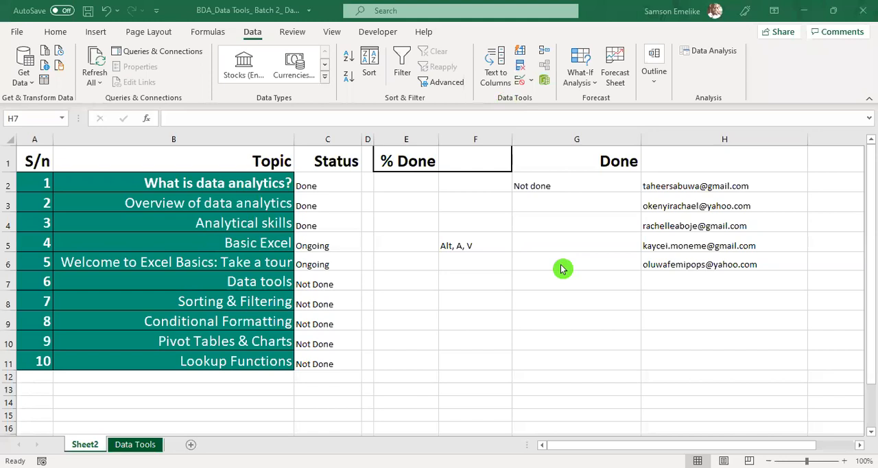
# Step: Open the Data Validation settings for the status cells C2:C11 and review the allowed criteria types, keeping List
pyautogui.click(312, 182)
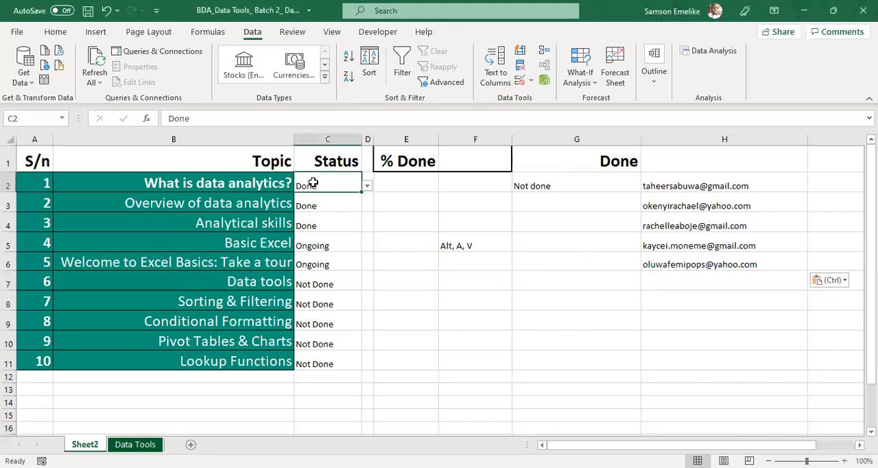
pyautogui.moveTo(313, 182); pyautogui.dragTo(323, 327)
pyautogui.moveTo(321, 356); pyautogui.dragTo(321, 356)
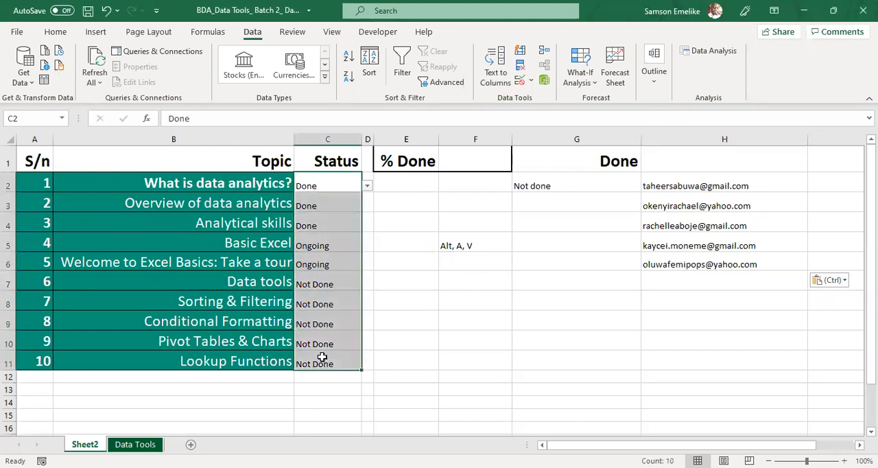
pyautogui.hotkey('alt', 'Tab')
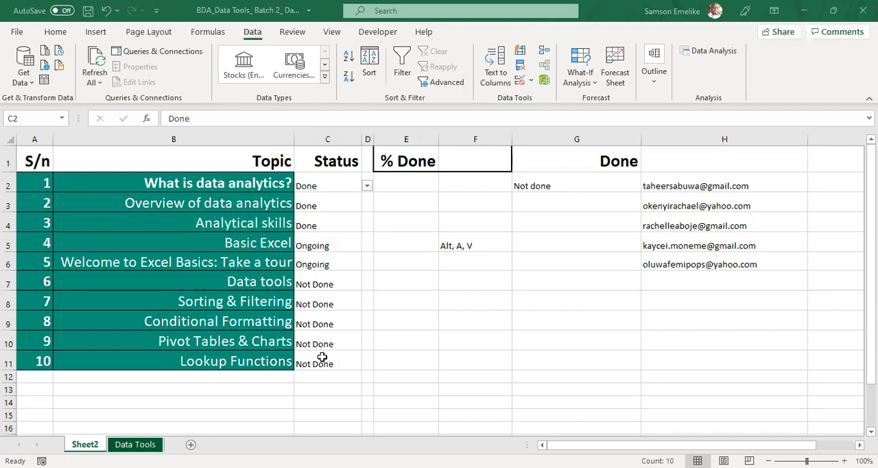
pyautogui.click(526, 84)
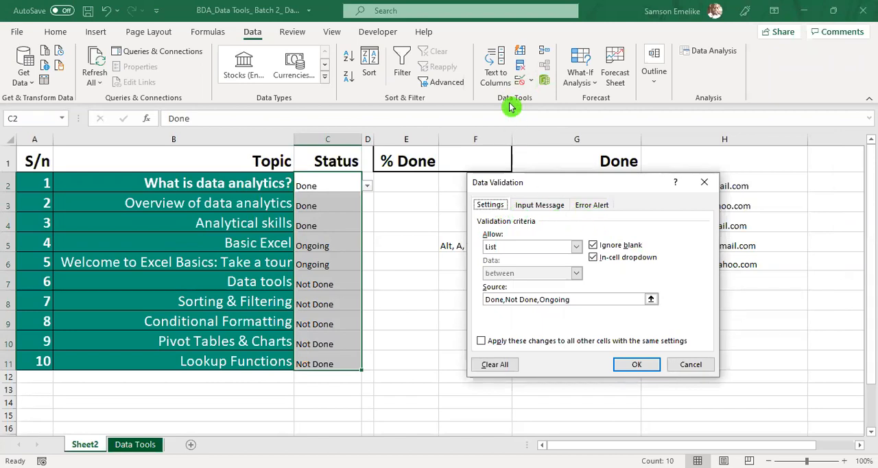
pyautogui.press('Escape')
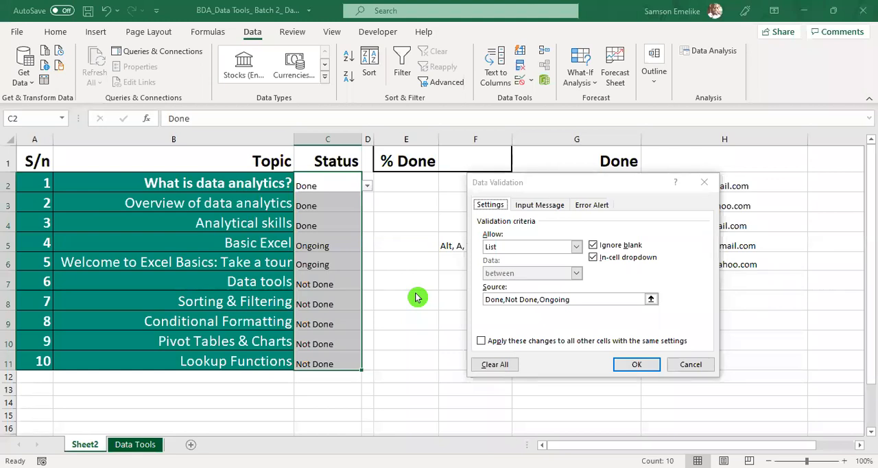
pyautogui.click(550, 186)
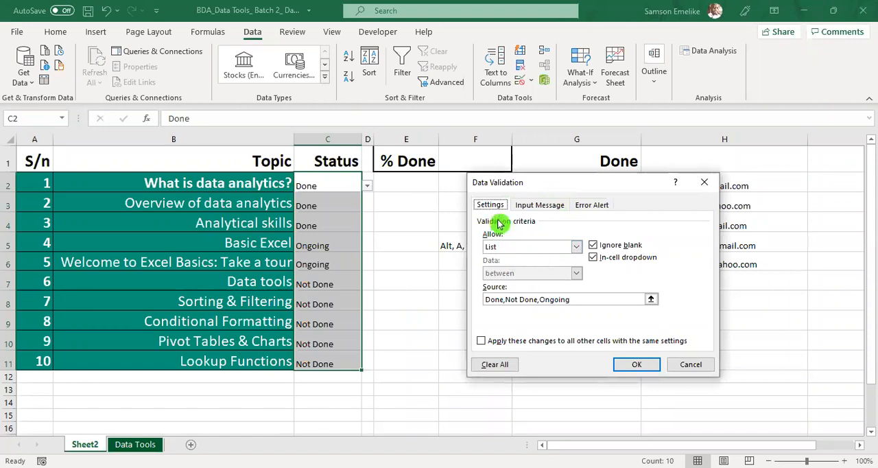
pyautogui.click(577, 247)
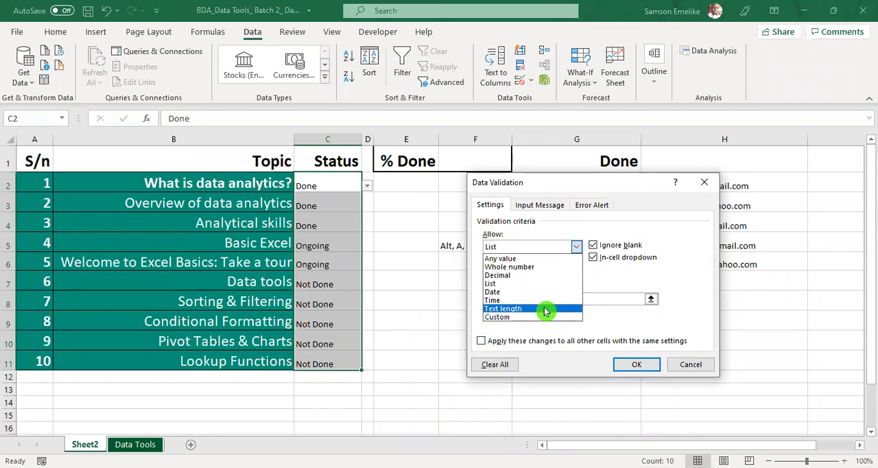
pyautogui.click(556, 228)
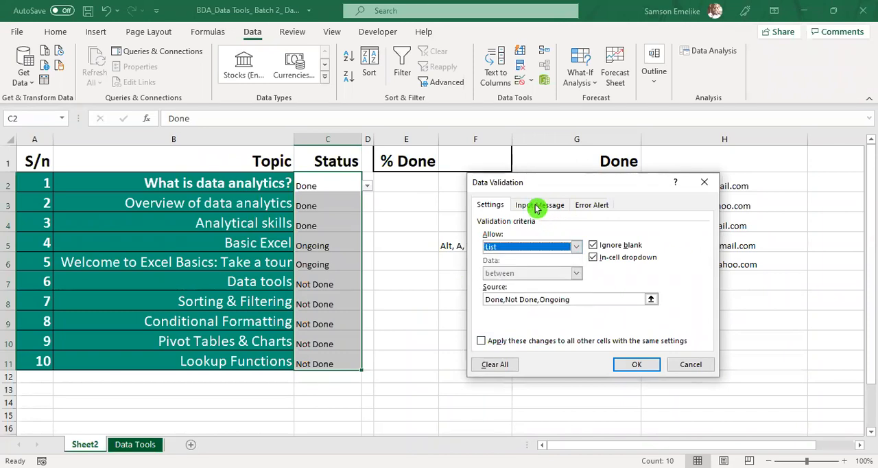
# Step: Add an input message for the status cells with the title "Hint" and the text "Select from dropdown"
pyautogui.click(537, 207)
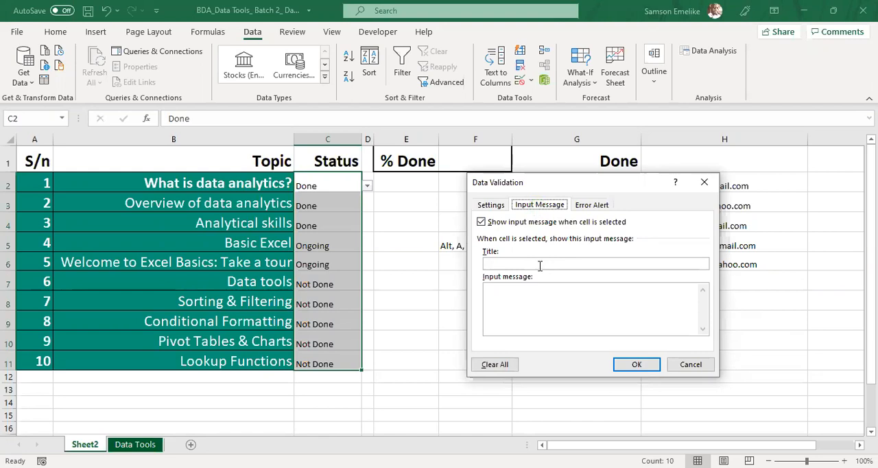
pyautogui.click(497, 79)
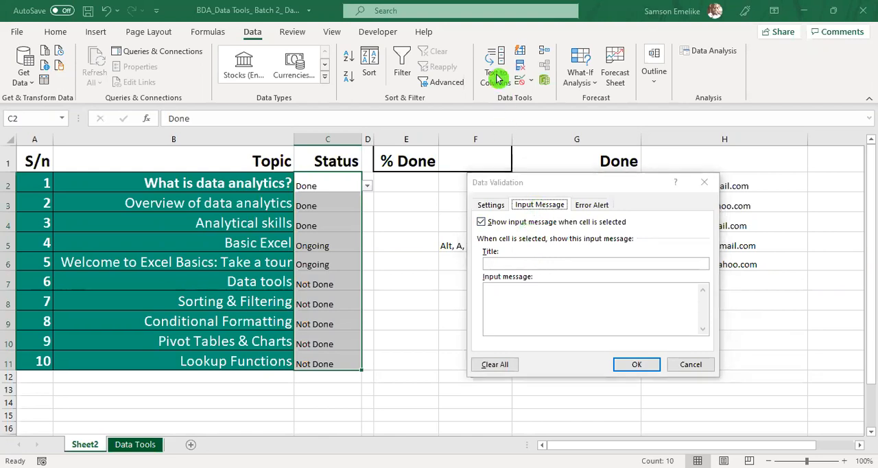
pyautogui.click(594, 307)
pyautogui.click(516, 286)
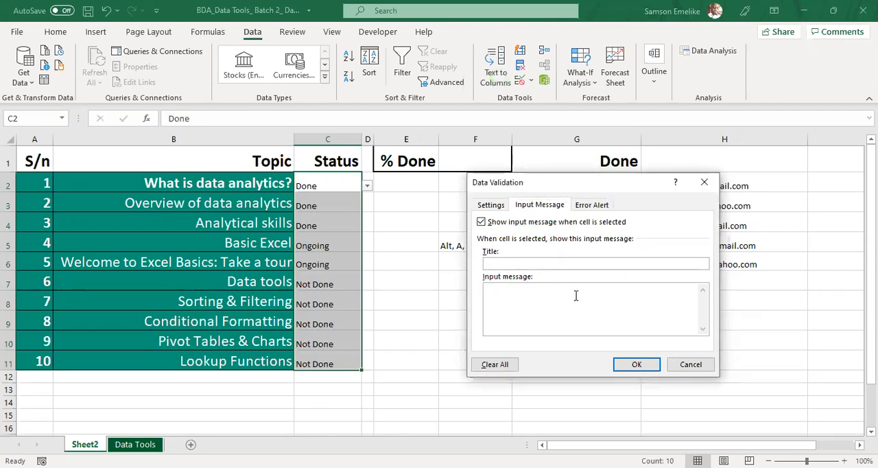
pyautogui.click(509, 263)
pyautogui.write('Hint')
pyautogui.click(516, 289)
pyautogui.write('Select from dropdown')
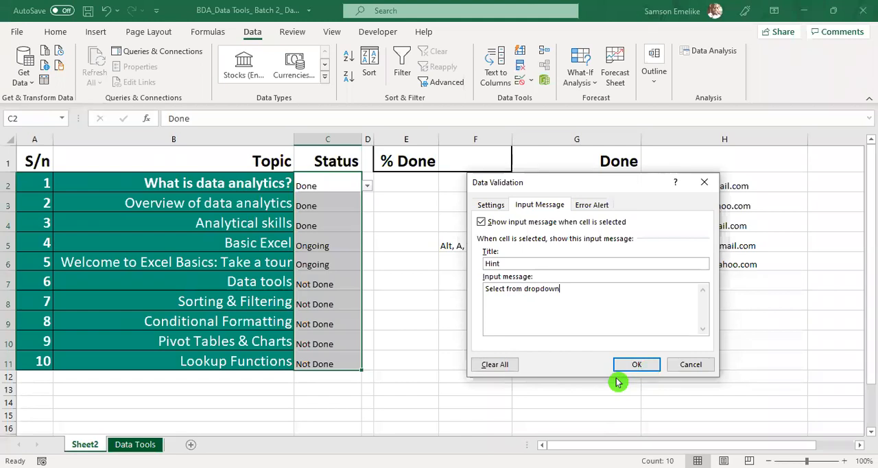
# Step: Try the Warning and Information styles for the status cells' error alert and recheck the input message
pyautogui.click(589, 209)
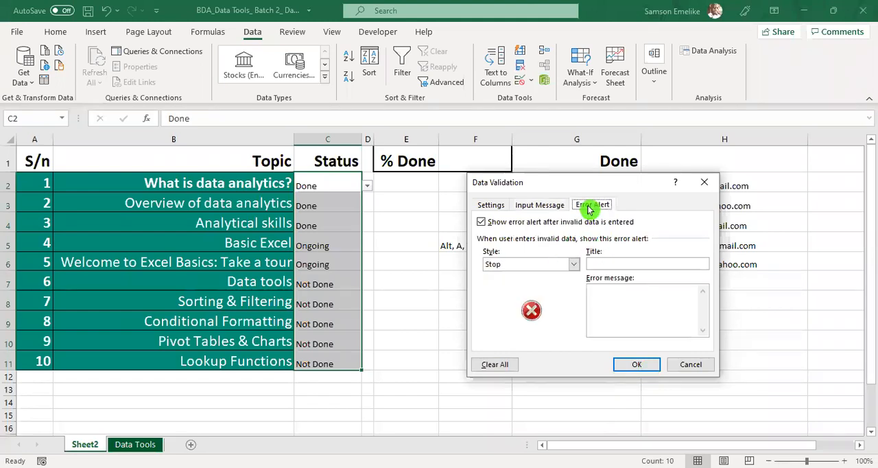
pyautogui.click(575, 265)
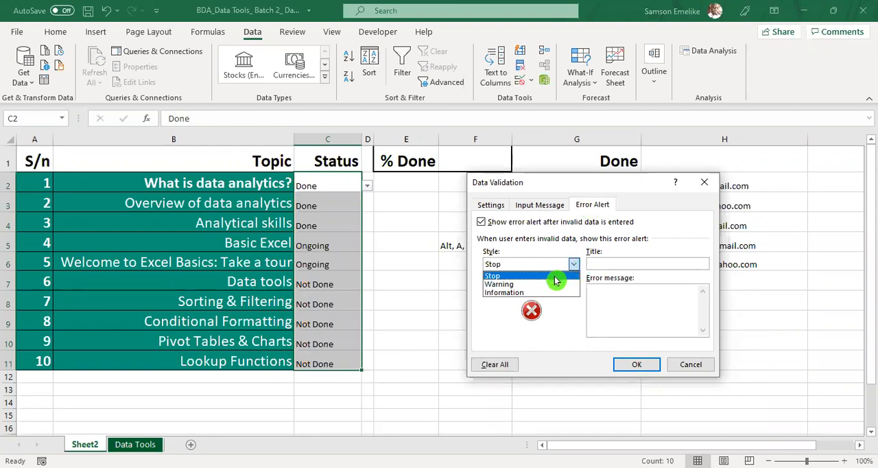
pyautogui.click(521, 287)
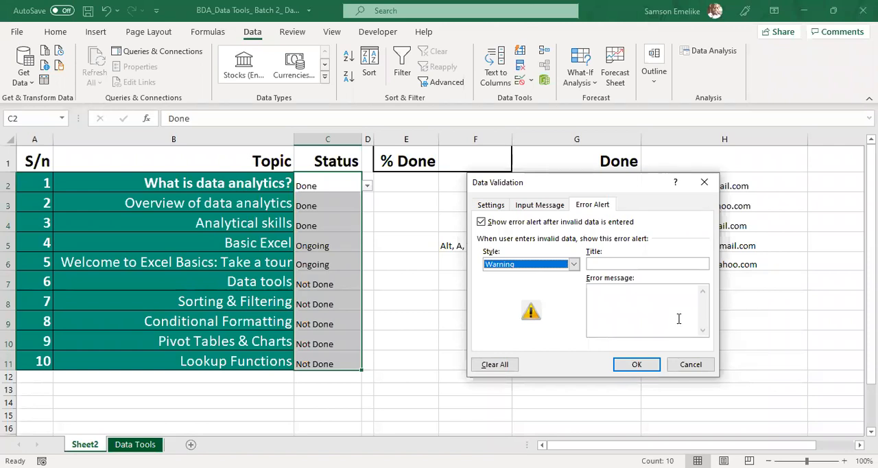
pyautogui.click(574, 265)
pyautogui.click(548, 294)
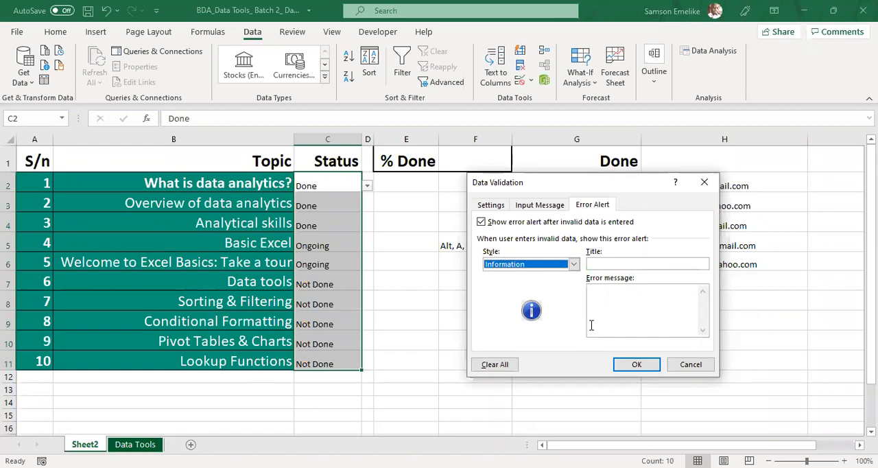
pyautogui.click(574, 267)
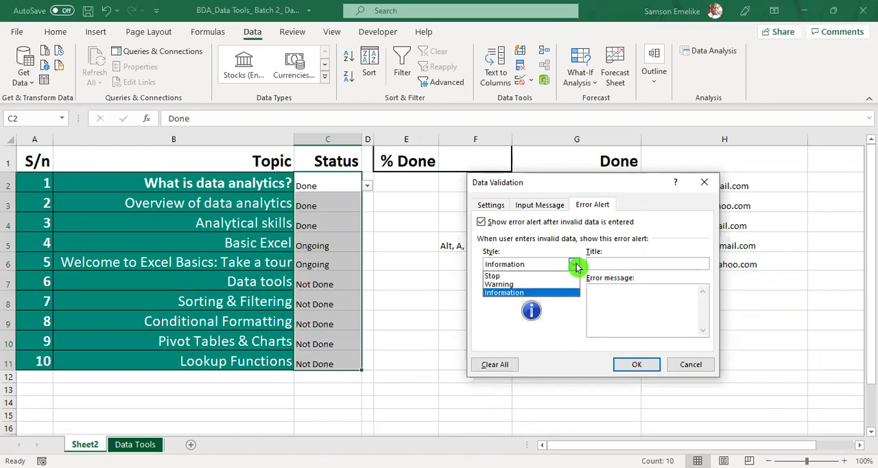
pyautogui.click(539, 206)
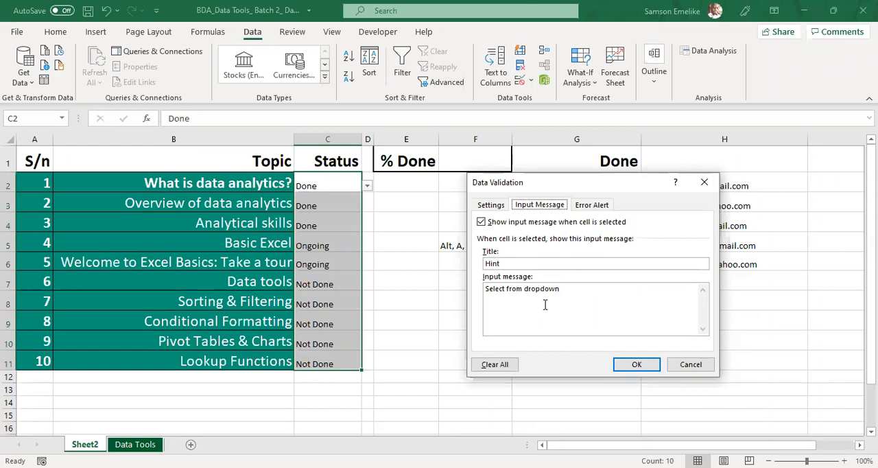
pyautogui.click(592, 206)
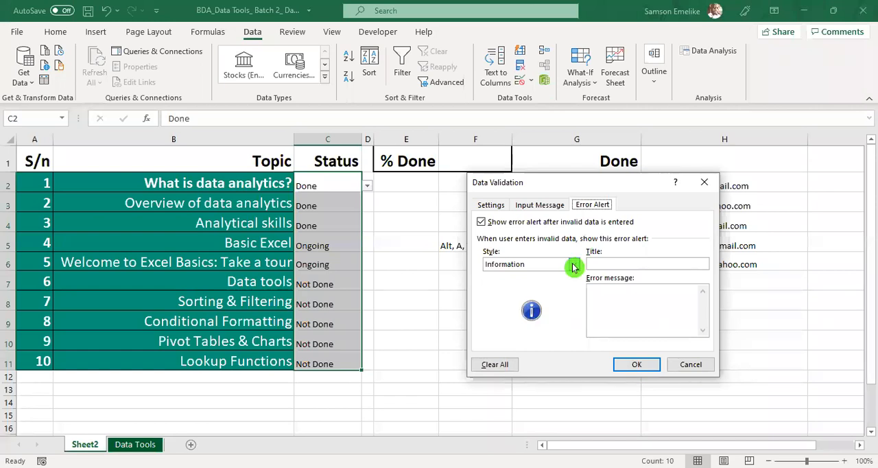
# Step: Apply the Warning error alert style to the status cells and check the input hint on cell C2
pyautogui.click(525, 267)
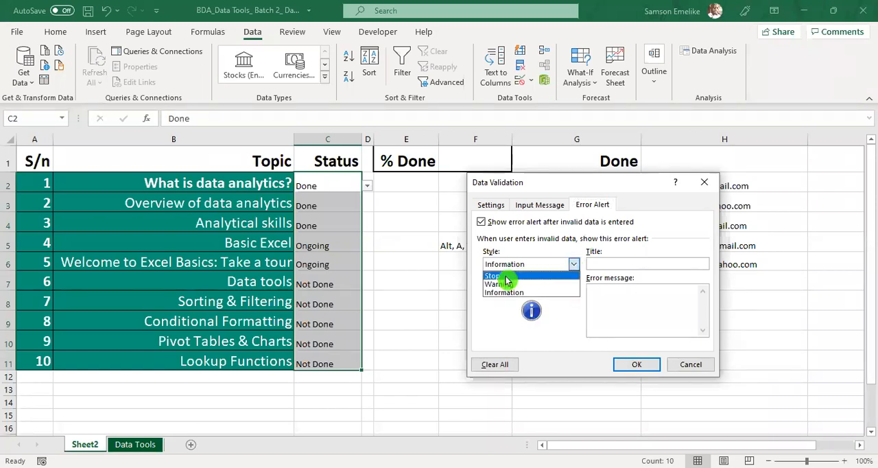
pyautogui.click(505, 285)
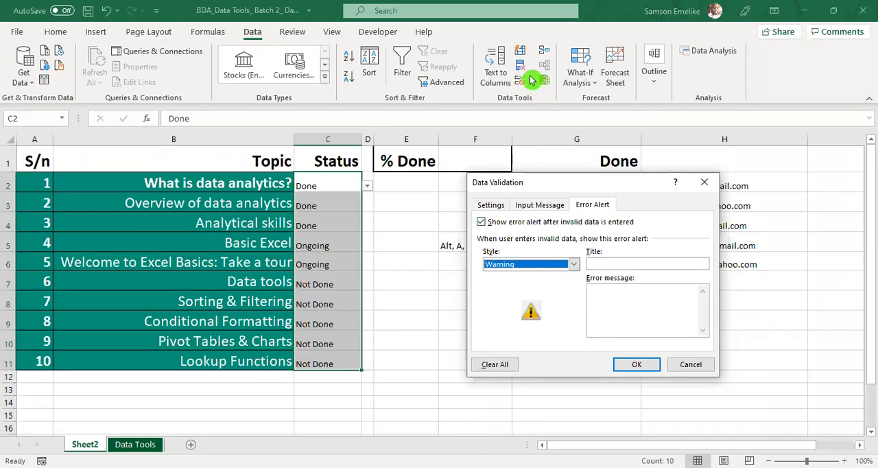
pyautogui.click(638, 366)
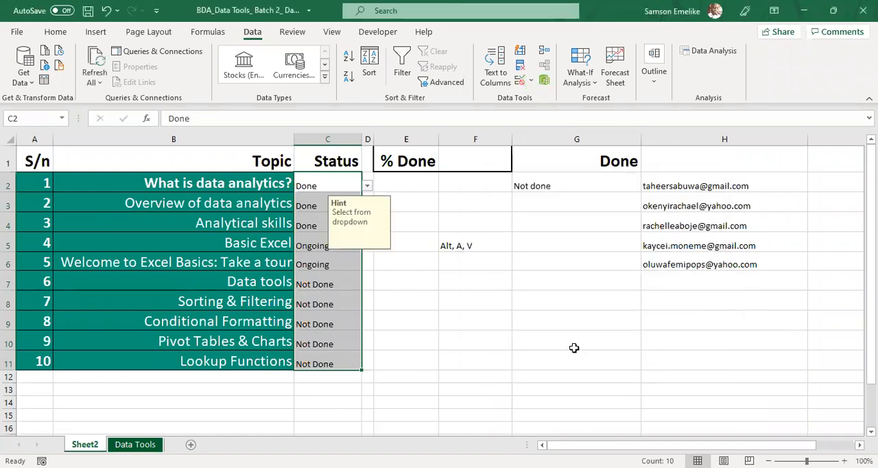
pyautogui.click(442, 325)
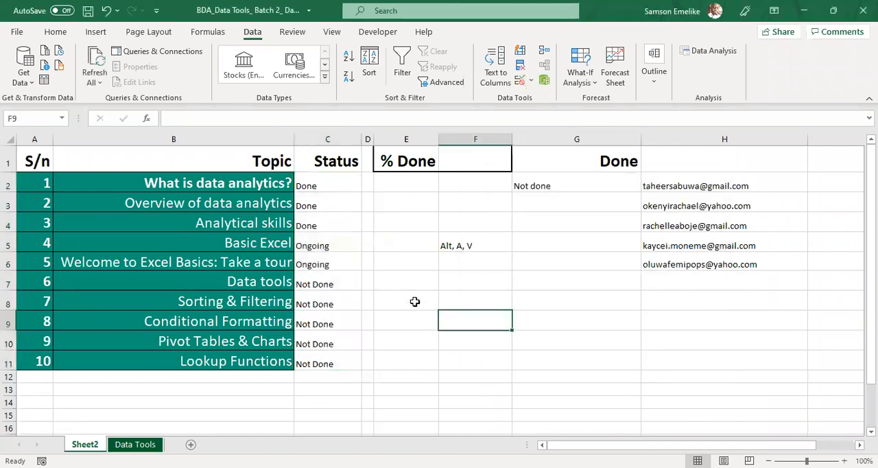
pyautogui.click(320, 182)
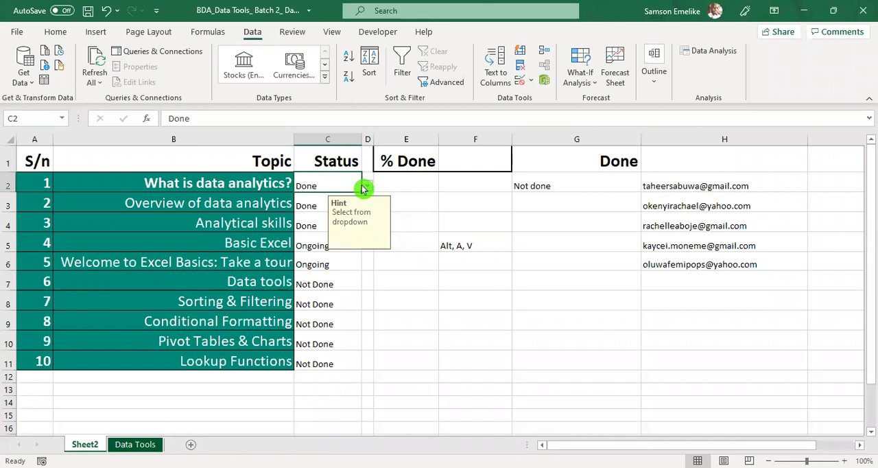
# Step: Enter the off-list status "did" in cell C2 and accept it despite the validation warning
pyautogui.write('did')
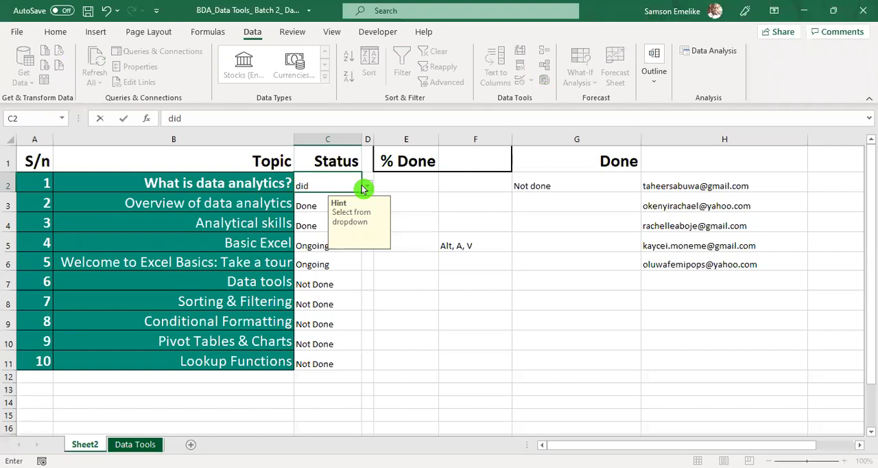
pyautogui.press('Return')
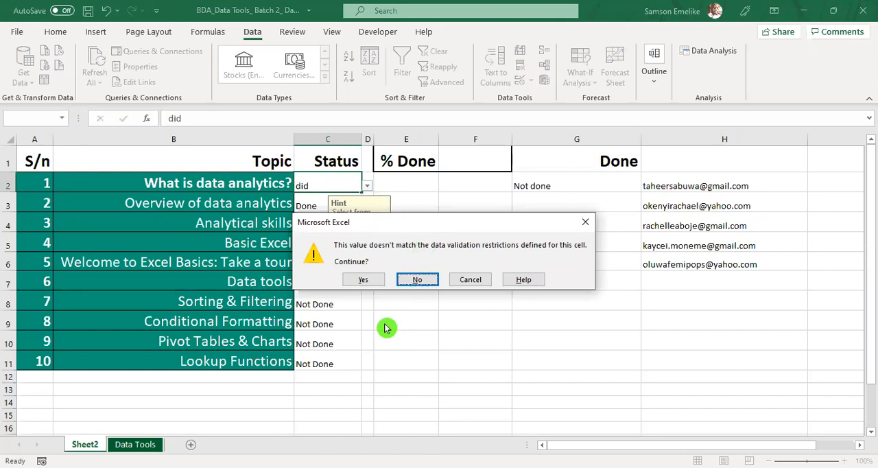
pyautogui.click(364, 280)
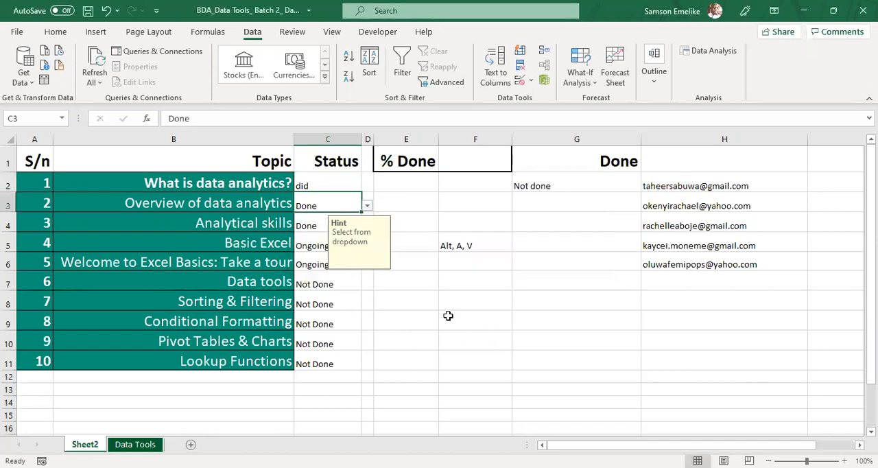
# Step: Check the status options for cell C3 and clear the statuses in C3:C11
pyautogui.click(368, 209)
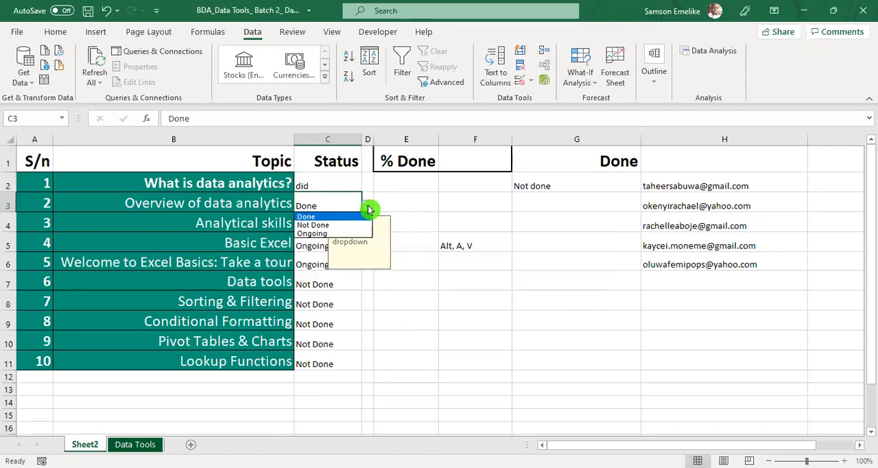
pyautogui.click(531, 321)
pyautogui.moveTo(316, 203); pyautogui.dragTo(312, 361)
pyautogui.press('Delete')
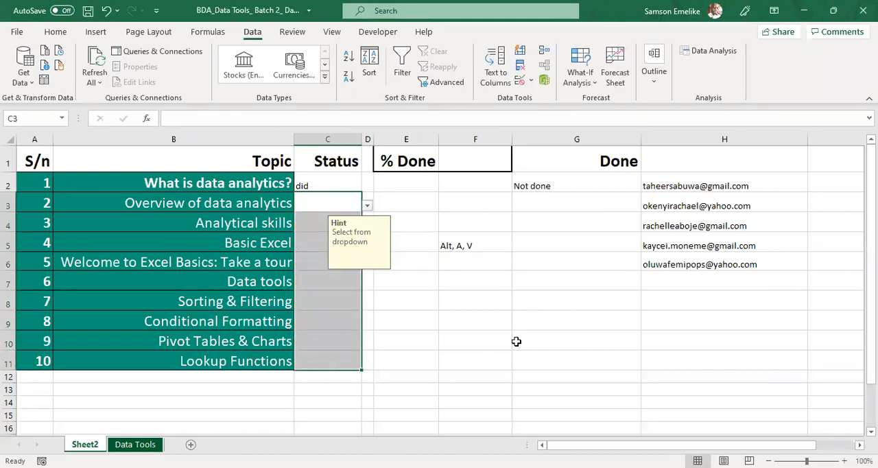
pyautogui.click(539, 327)
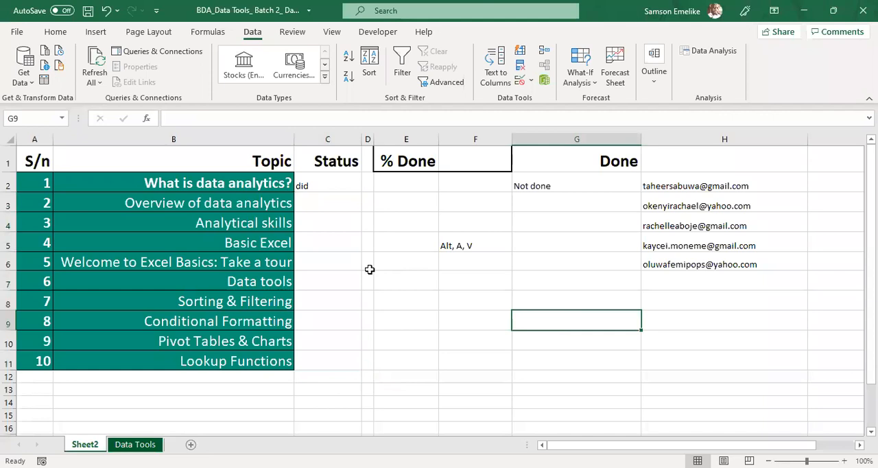
# Step: Enter the misspelled status "donne" in cell C3 and keep it despite the validation warning
pyautogui.click(318, 203)
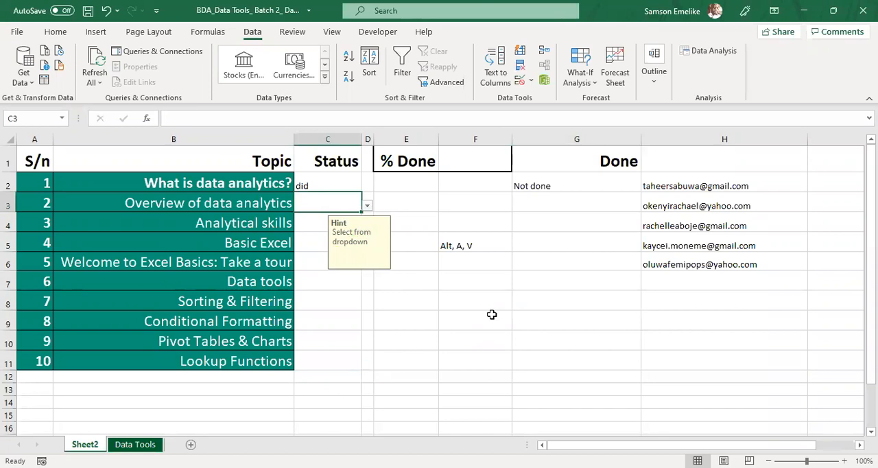
pyautogui.write('donne')
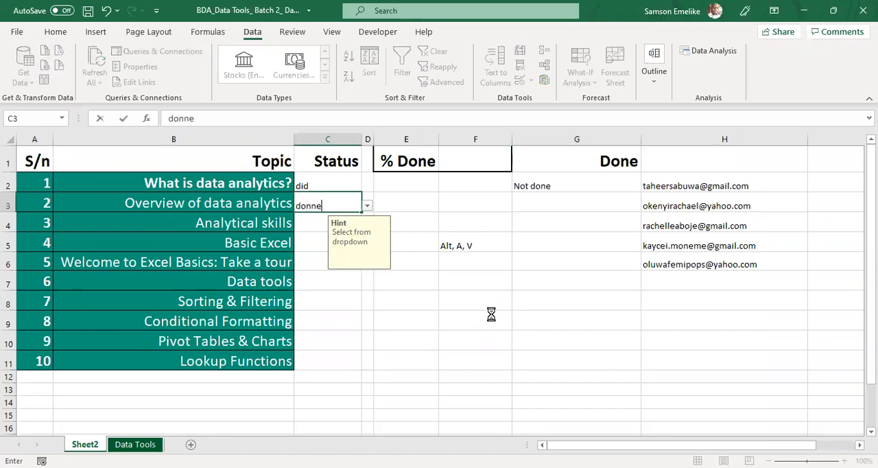
pyautogui.press('Return')
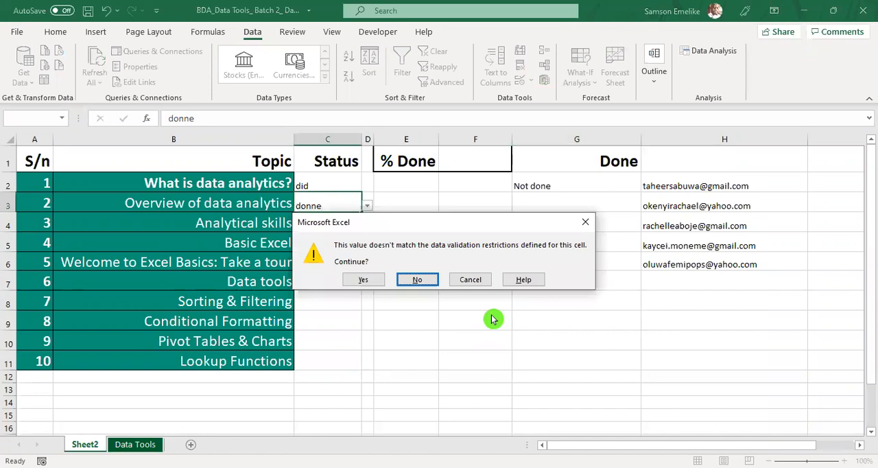
pyautogui.click(371, 281)
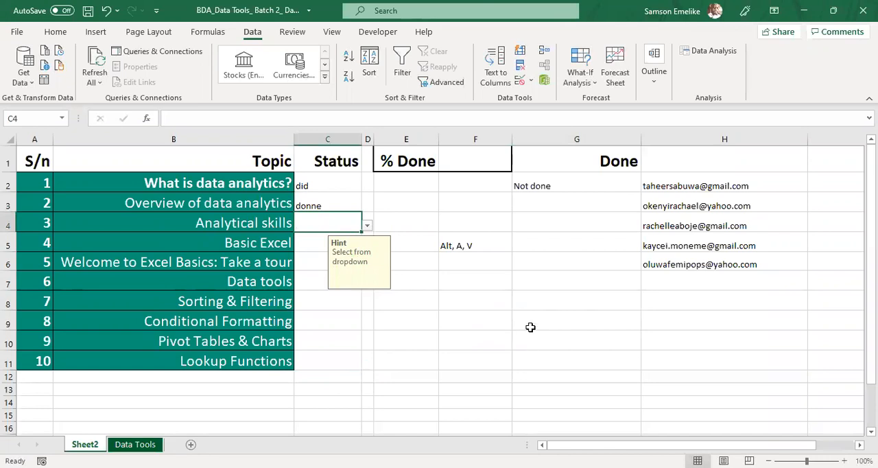
# Step: Choose the listed statuses Not Done for C4, Done for C5 and Ongoing for C6
pyautogui.click(369, 224)
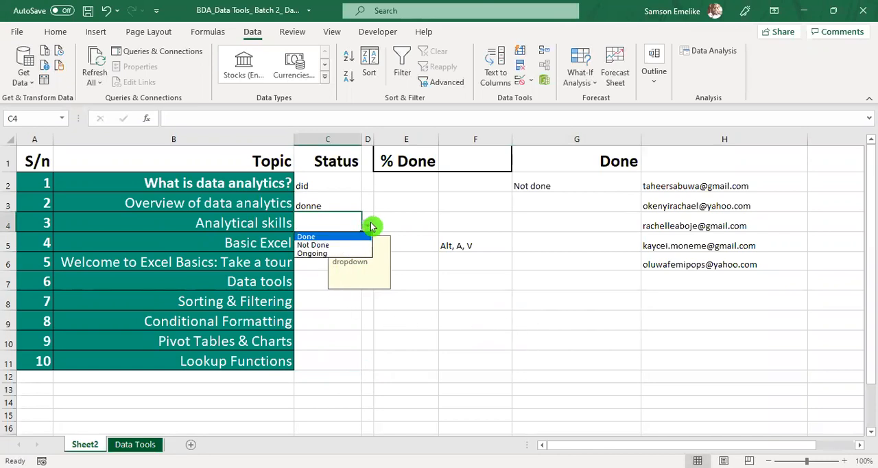
pyautogui.click(314, 245)
pyautogui.click(320, 246)
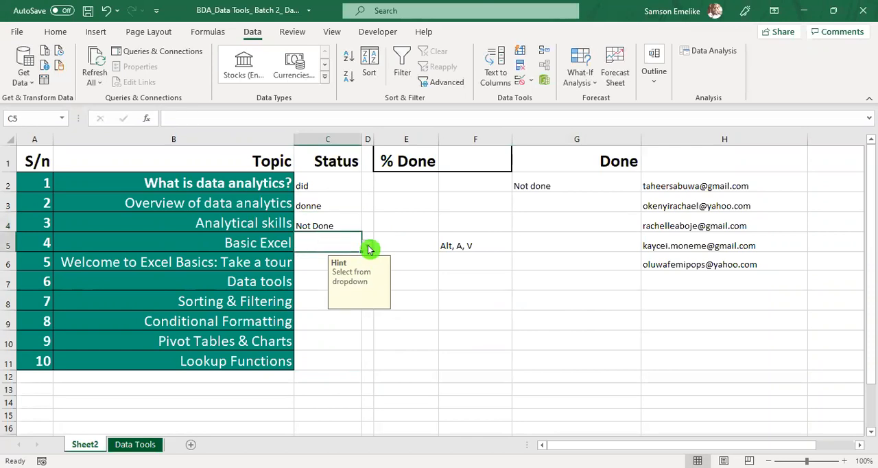
pyautogui.click(367, 246)
pyautogui.click(318, 257)
pyautogui.click(338, 267)
pyautogui.click(369, 264)
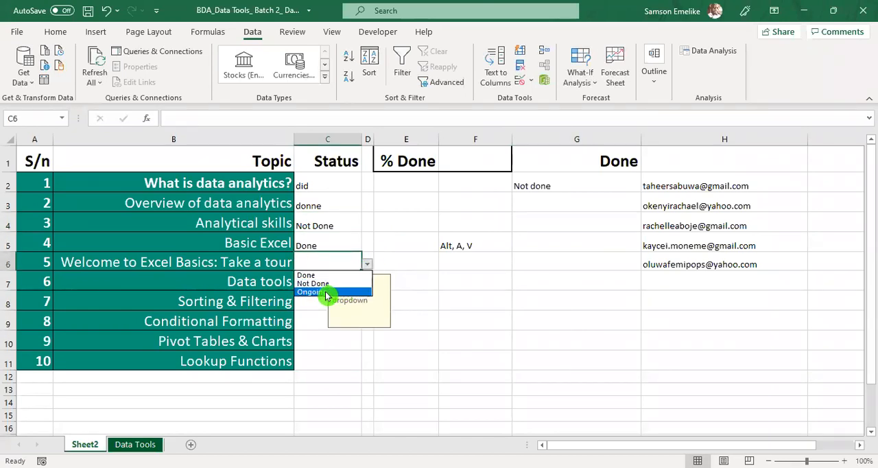
pyautogui.click(326, 293)
# Step: Copy the statuses from C4:C6 into C7:C9 and check the pasted cells
pyautogui.moveTo(327, 226); pyautogui.dragTo(327, 262)
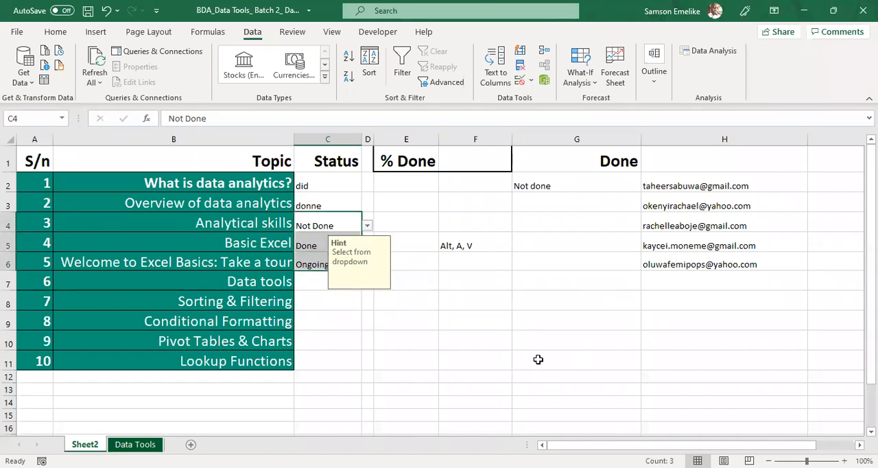
pyautogui.hotkey('ctrl', 'c')
pyautogui.moveTo(310, 281); pyautogui.dragTo(321, 355)
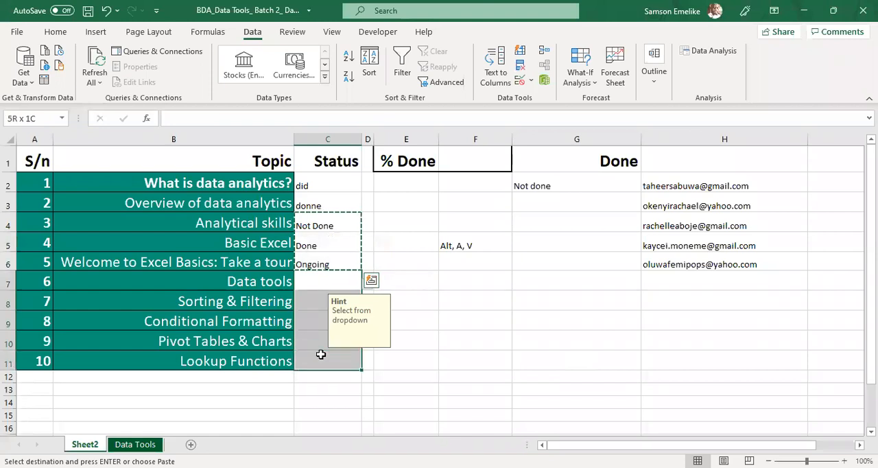
pyautogui.press('Return')
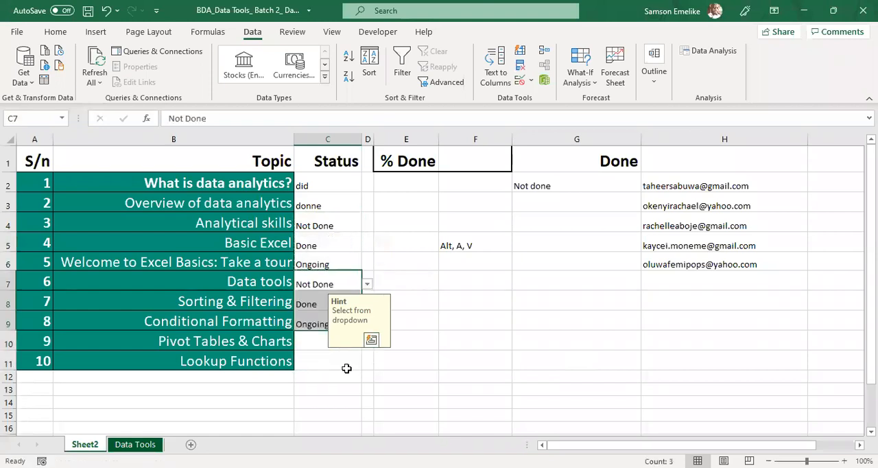
pyautogui.click(306, 342)
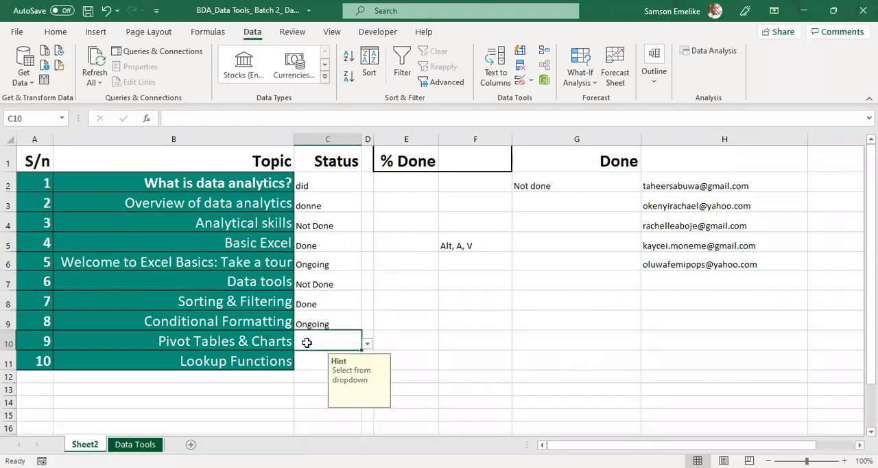
pyautogui.click(304, 323)
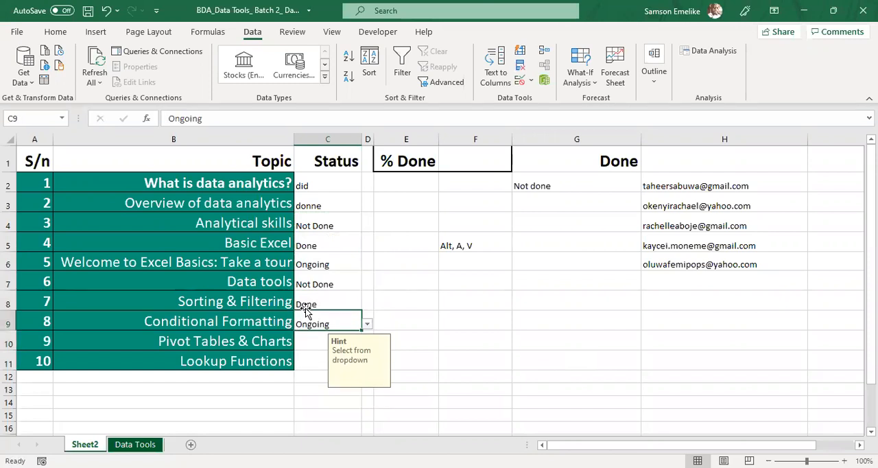
pyautogui.moveTo(302, 285); pyautogui.dragTo(311, 325)
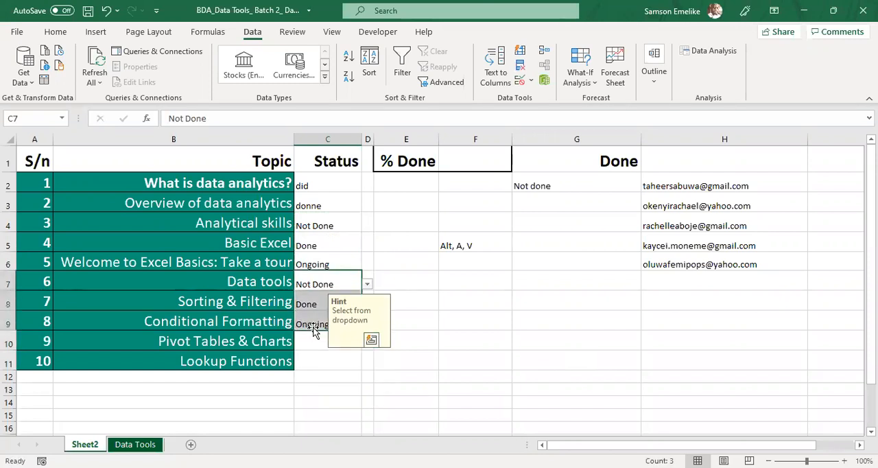
# Step: Enter a different first name as an invalid status in each of C10 and C11, accepting both despite the validation warning
pyautogui.click(310, 342)
pyautogui.write('Sam')
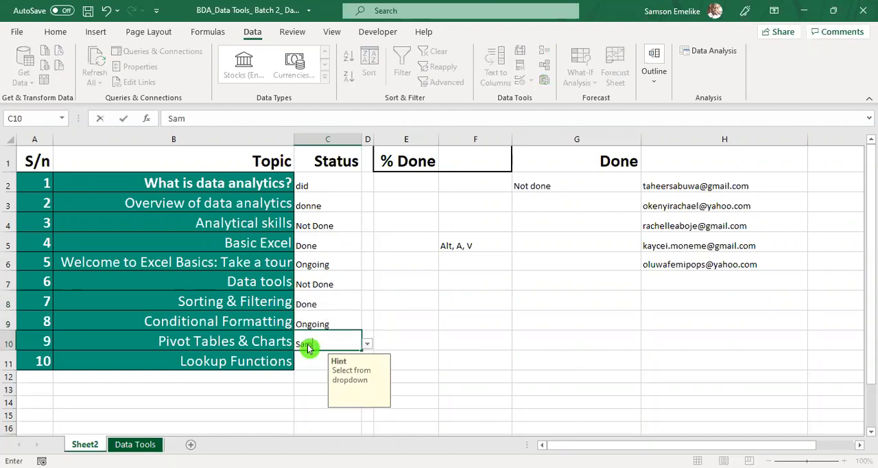
pyautogui.press('Return')
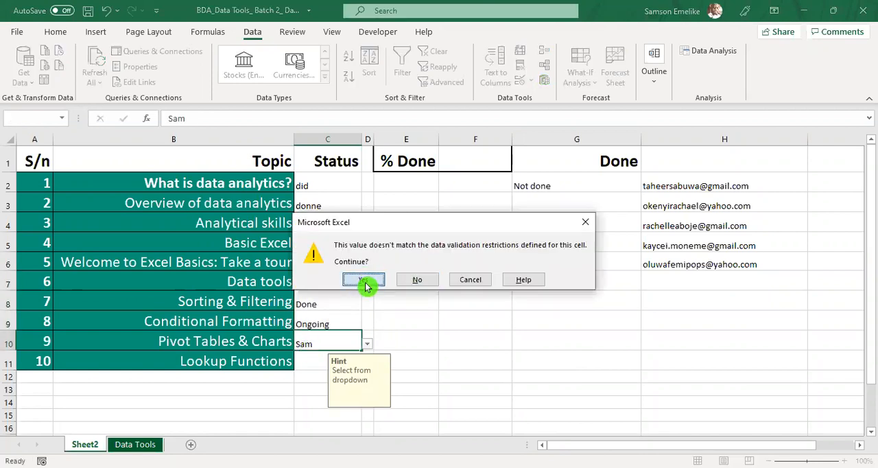
pyautogui.click(365, 278)
pyautogui.write('David')
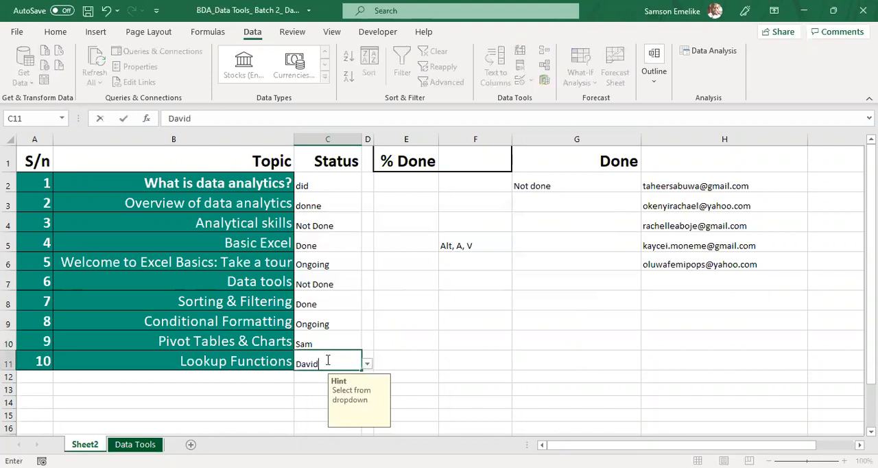
pyautogui.click(329, 360)
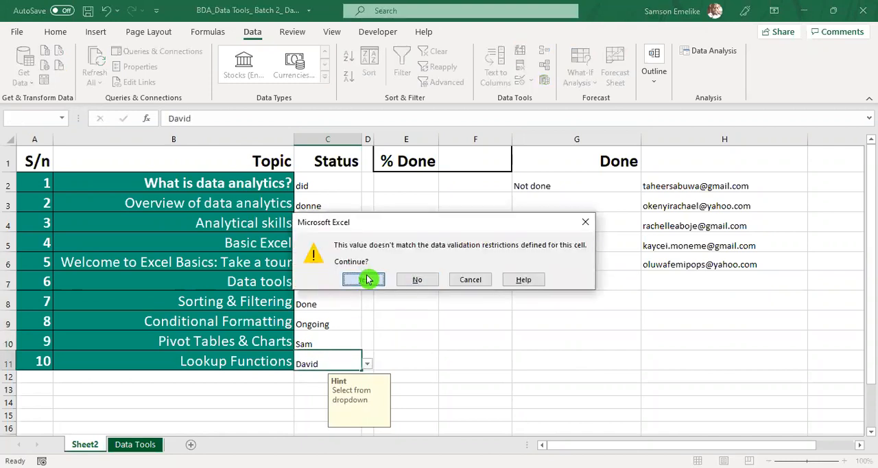
pyautogui.click(365, 279)
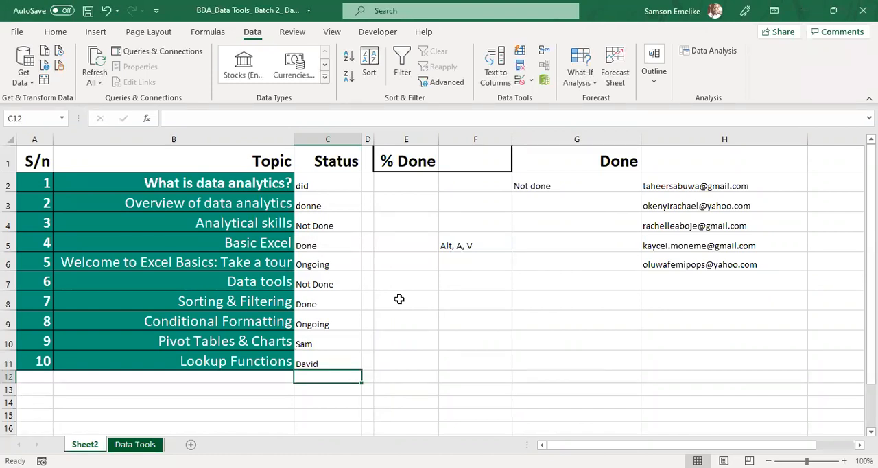
# Step: Circle the invalid data in the status cells C2:C11 and deselect the range
pyautogui.moveTo(325, 183); pyautogui.dragTo(329, 351)
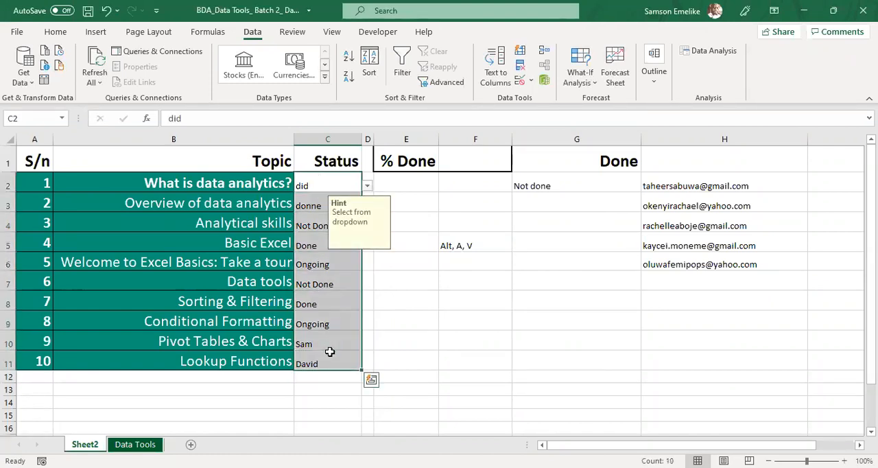
pyautogui.click(533, 86)
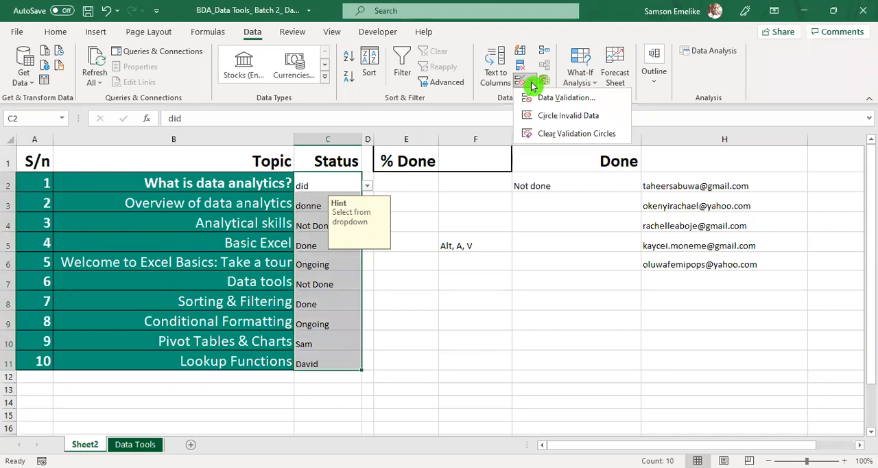
pyautogui.click(539, 115)
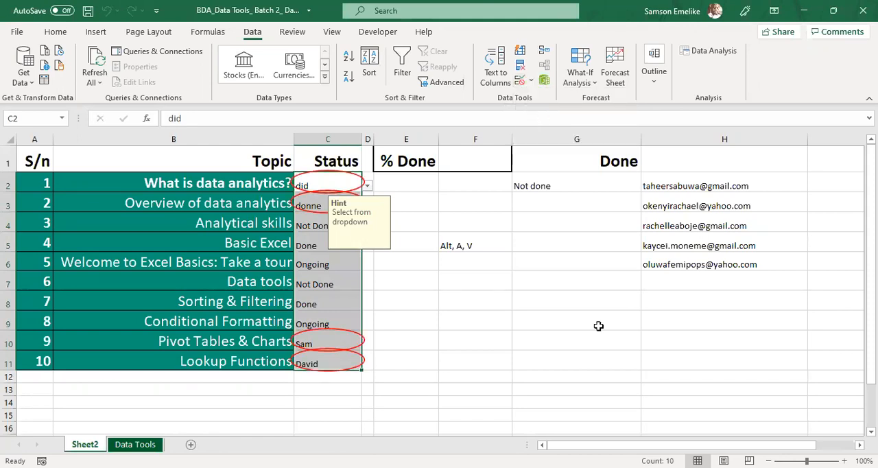
pyautogui.click(598, 326)
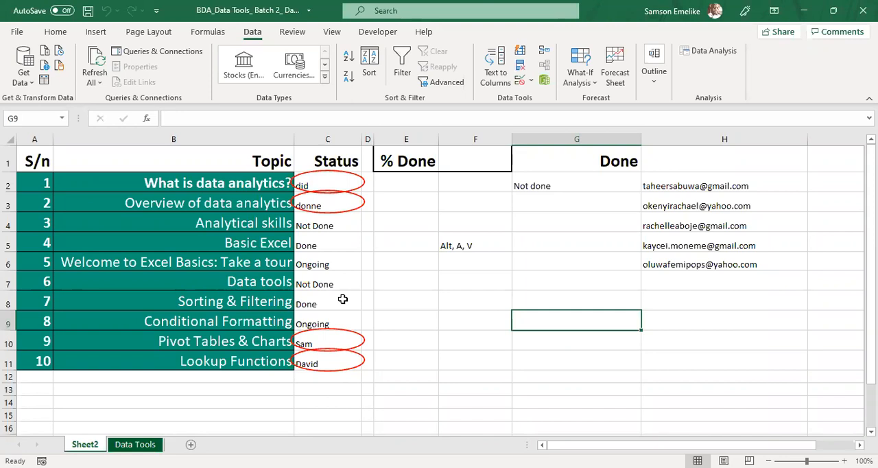
# Step: Save the workbook and circle the invalid data in the status cells C2:C11 again
pyautogui.hotkey('ctrl', 's')
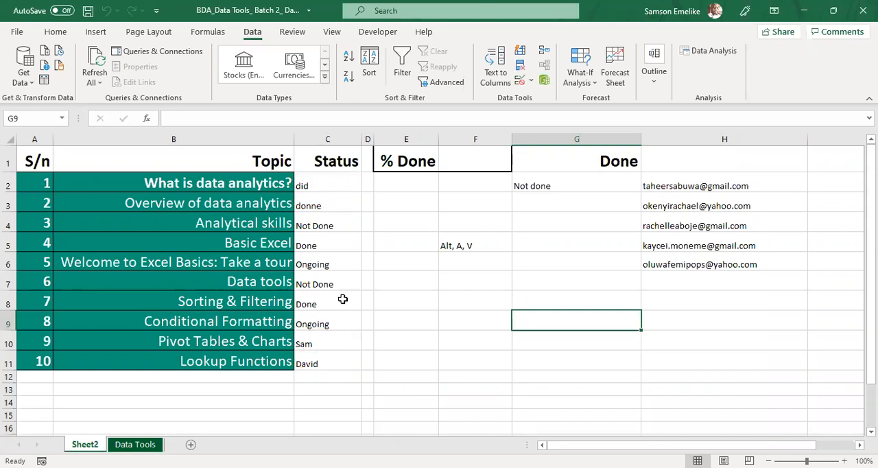
pyautogui.click(336, 247)
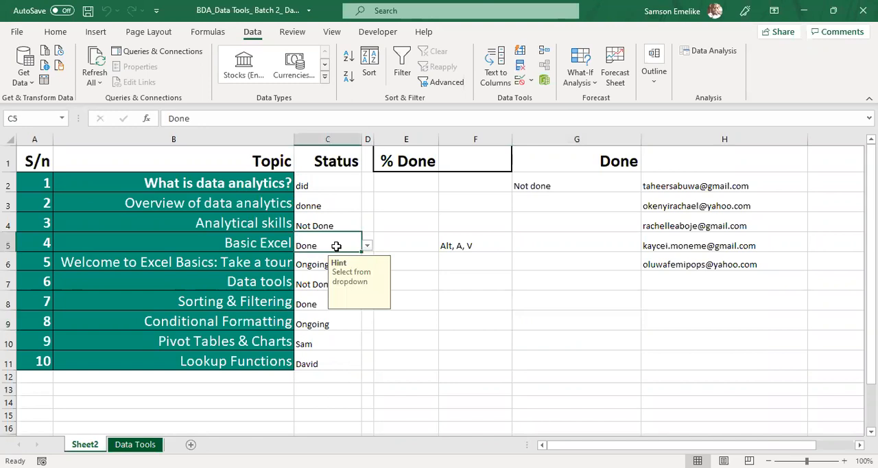
pyautogui.moveTo(320, 184); pyautogui.dragTo(327, 364)
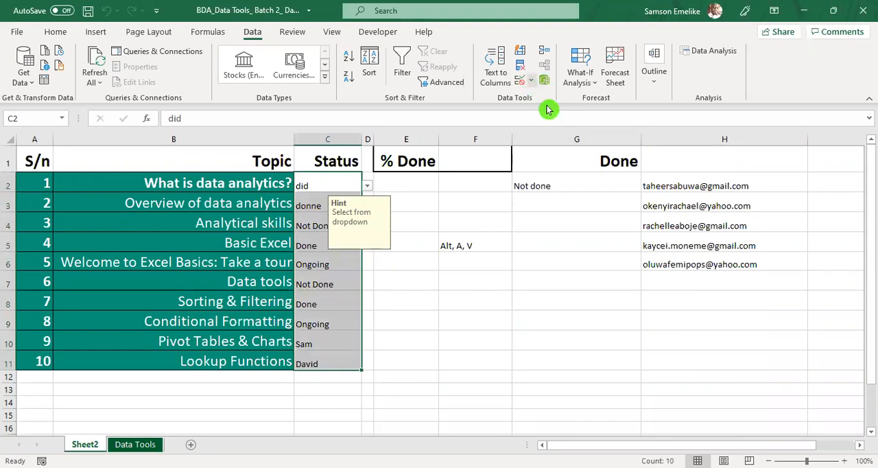
pyautogui.hotkey('alt', 'a')
pyautogui.press('v')
pyautogui.press('i')
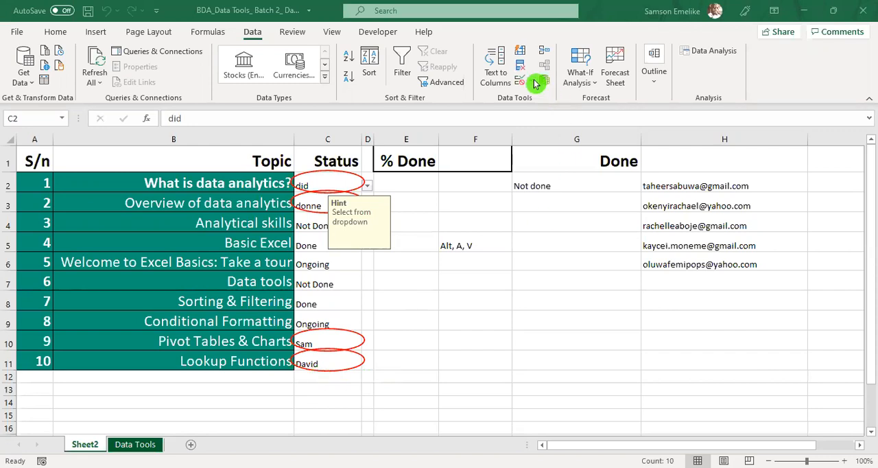
# Step: Clear the validation circles from the Status column and delete the entries in C2:C11
pyautogui.hotkey('ctrl', 'shift', 'Down')
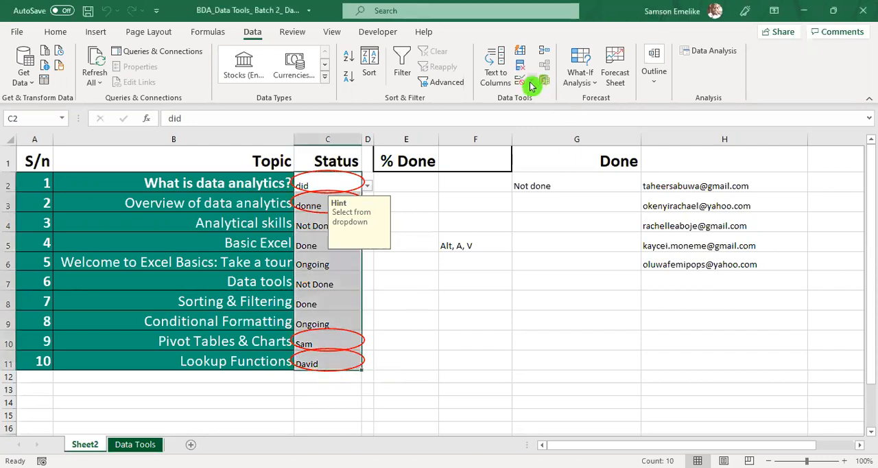
pyautogui.click(530, 81)
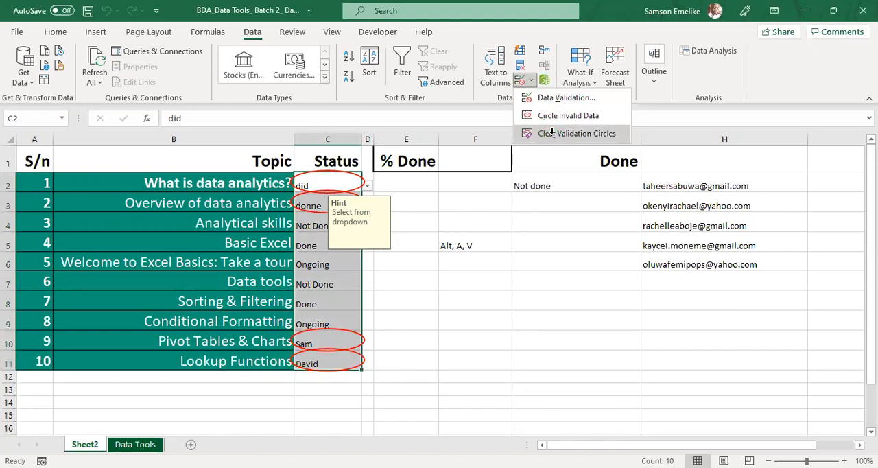
pyautogui.click(552, 134)
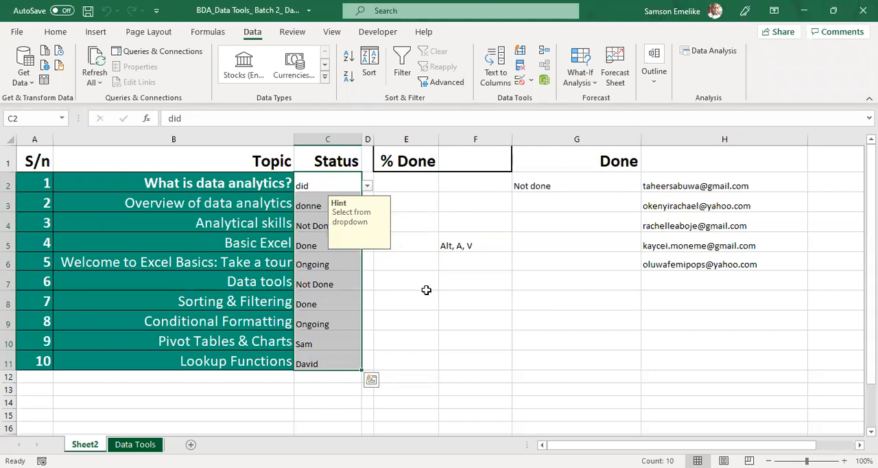
pyautogui.press('Delete')
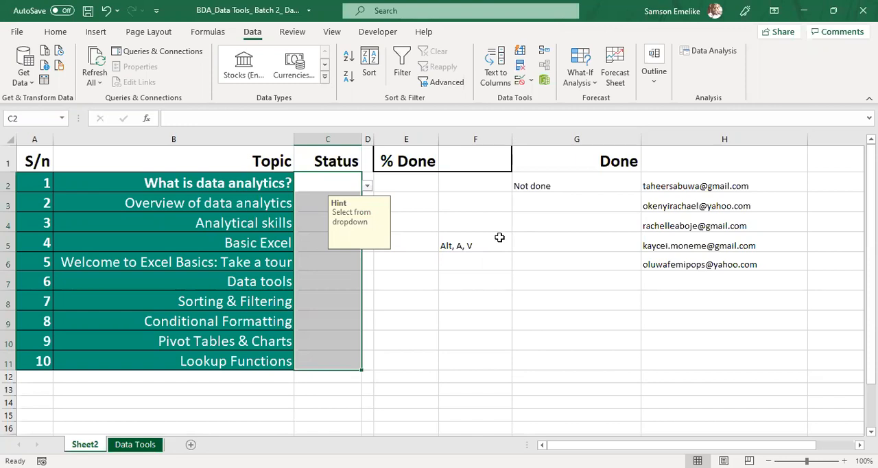
# Step: Clear all data validation from C2:C11, applying the change to all other cells with the same settings
pyautogui.click(532, 83)
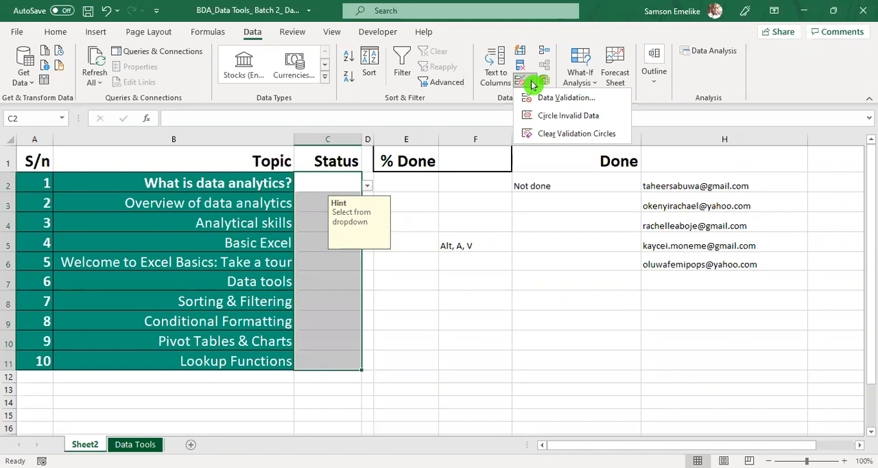
pyautogui.click(532, 84)
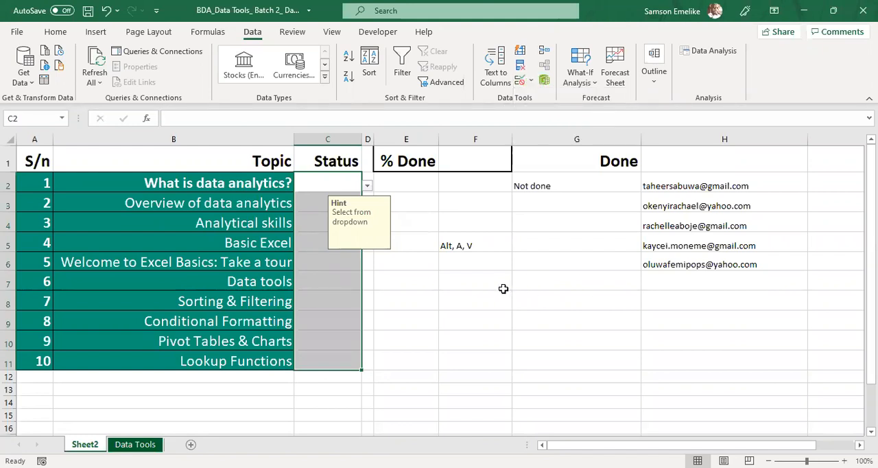
pyautogui.click(523, 83)
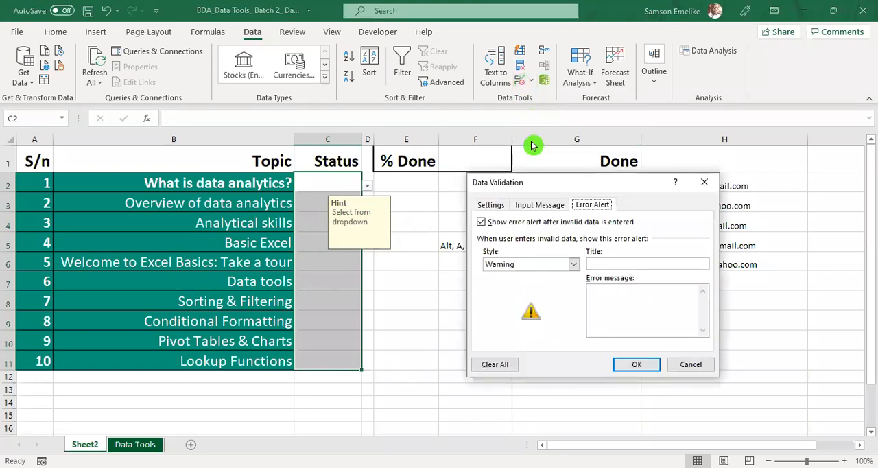
pyautogui.click(491, 206)
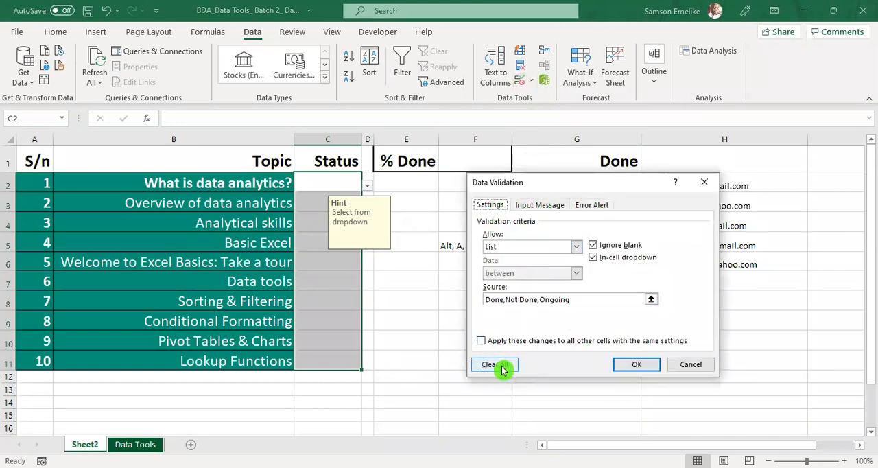
pyautogui.click(480, 340)
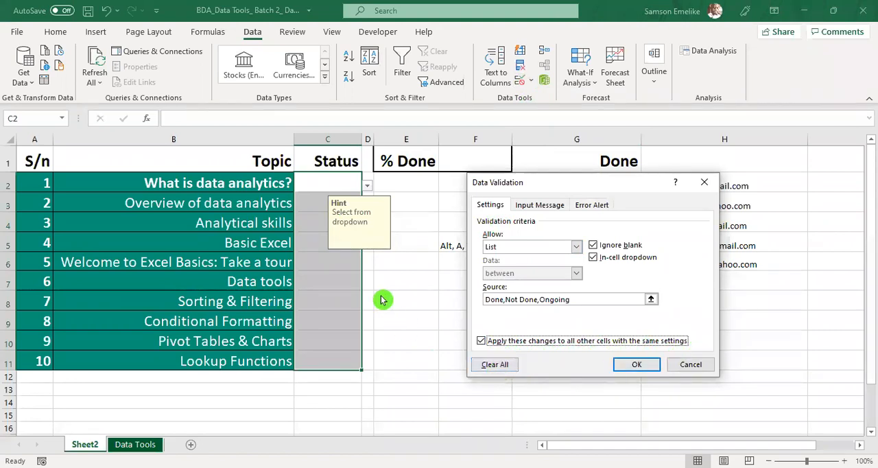
pyautogui.click(496, 365)
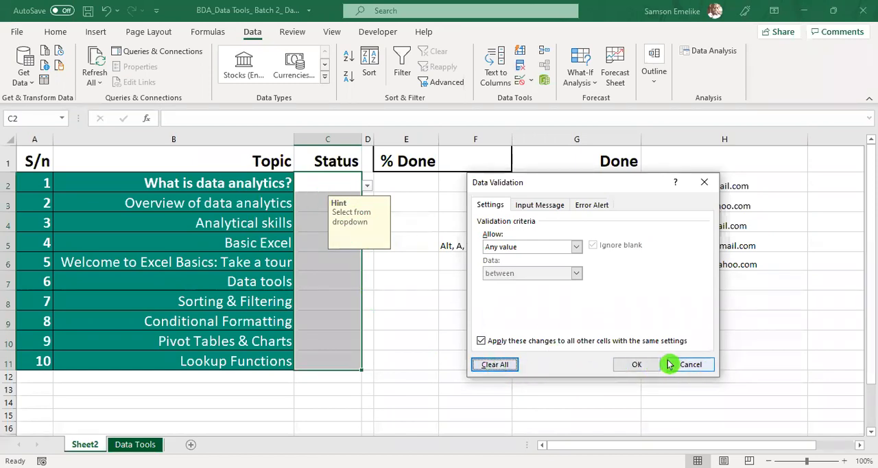
pyautogui.click(642, 369)
# Step: Check several status cells between C2 and C11 for any remaining dropdown or input hint
pyautogui.click(330, 182)
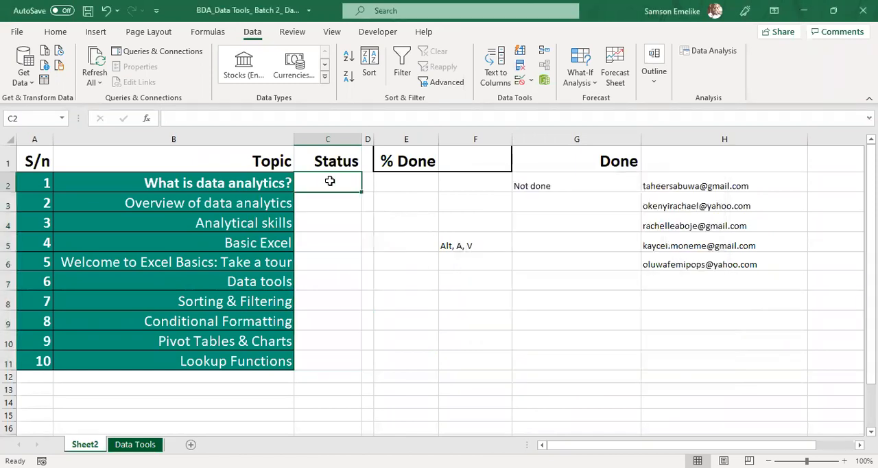
pyautogui.click(342, 205)
pyautogui.click(336, 242)
pyautogui.click(328, 260)
pyautogui.click(329, 295)
pyautogui.click(335, 361)
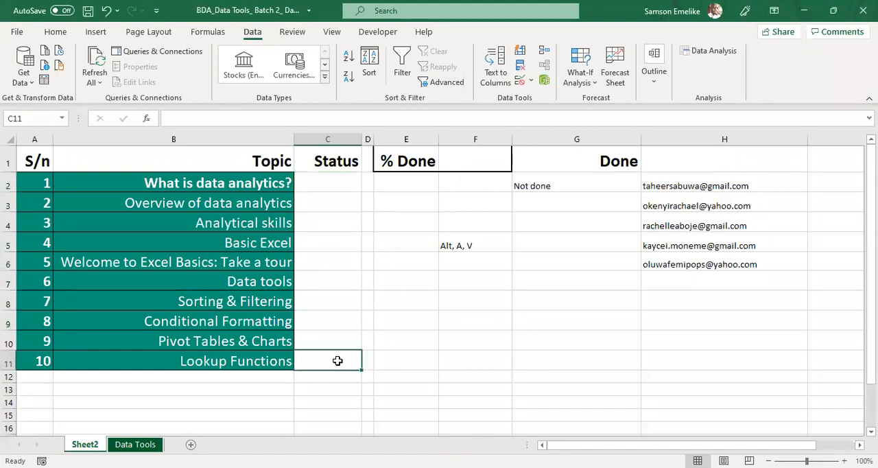
# Step: Narrow column G and fit the width of column H to its contents
pyautogui.moveTo(641, 136); pyautogui.dragTo(579, 136)
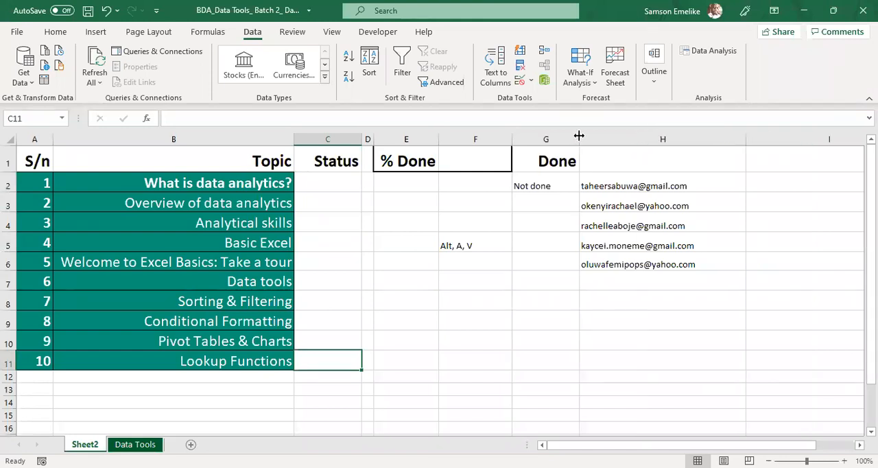
pyautogui.doubleClick(748, 137)
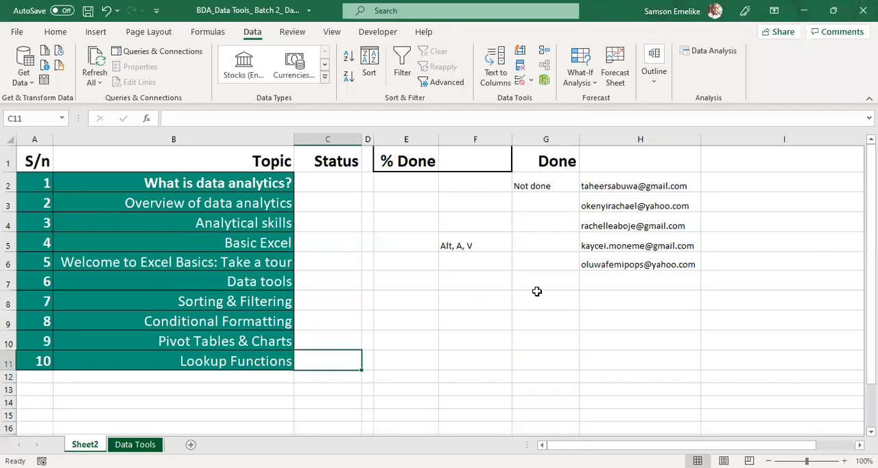
pyautogui.click(530, 241)
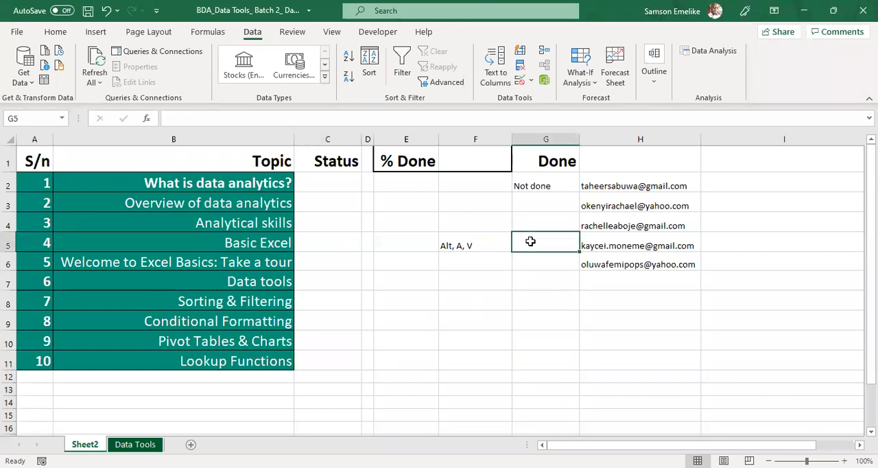
# Step: Build a status list in G5:G7 by moving Not done from G2 to G6 and entering Done in G5 and Ongoing in G7
pyautogui.click(516, 184)
pyautogui.moveTo(535, 228); pyautogui.dragTo(533, 256)
pyautogui.click(523, 242)
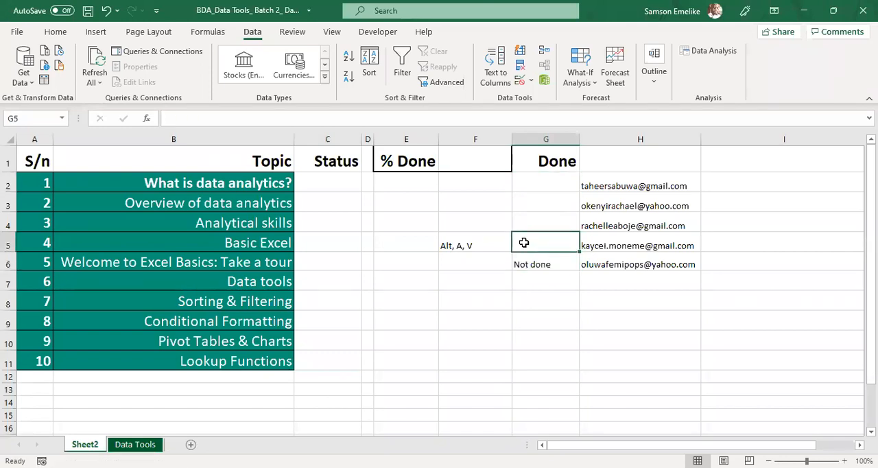
pyautogui.write('D')
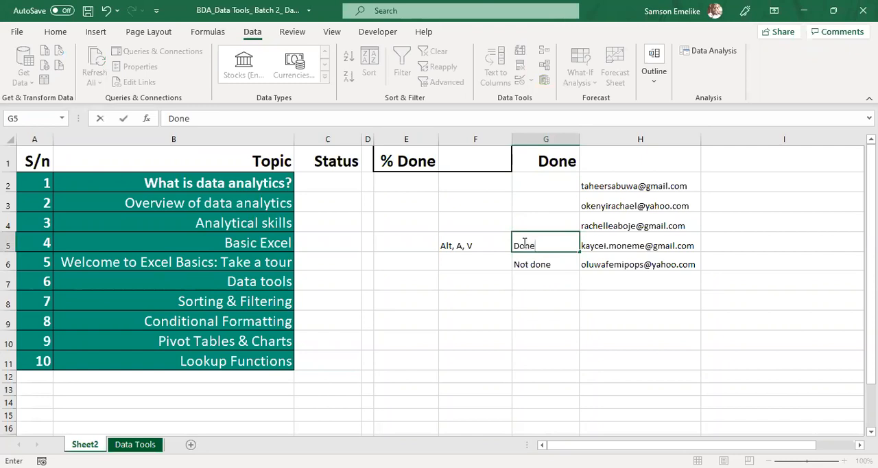
pyautogui.write('one')
pyautogui.press('Return')
pyautogui.press('Return')
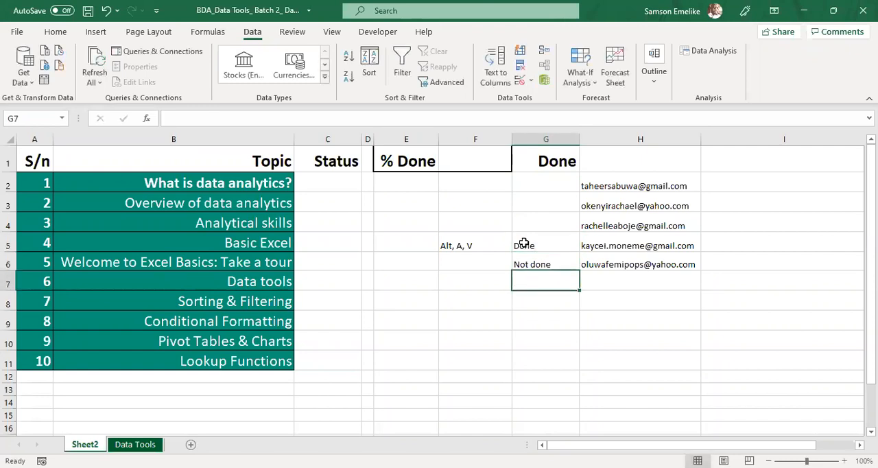
pyautogui.write('Ongoing')
pyautogui.press('Return')
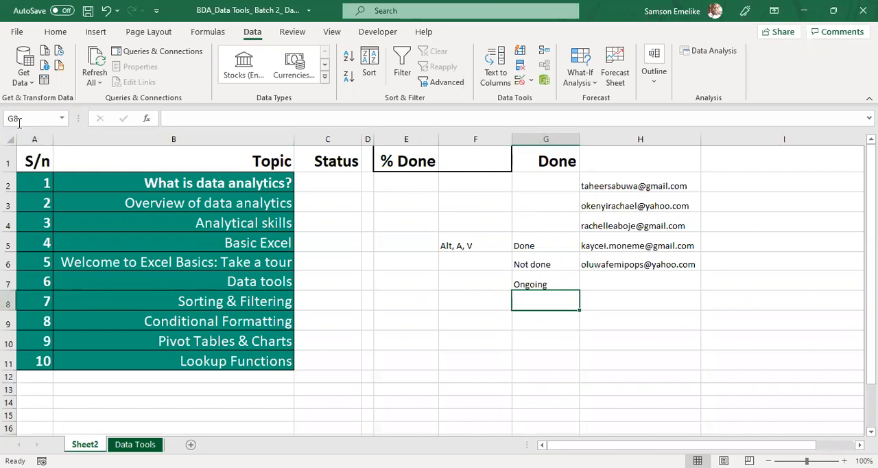
# Step: Name the status list range G5:G7 as status
pyautogui.moveTo(542, 243); pyautogui.dragTo(540, 284)
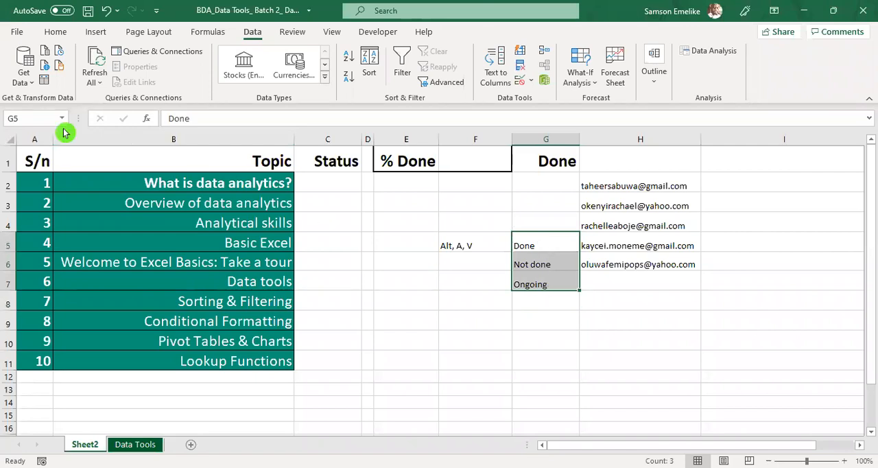
pyautogui.click(27, 116)
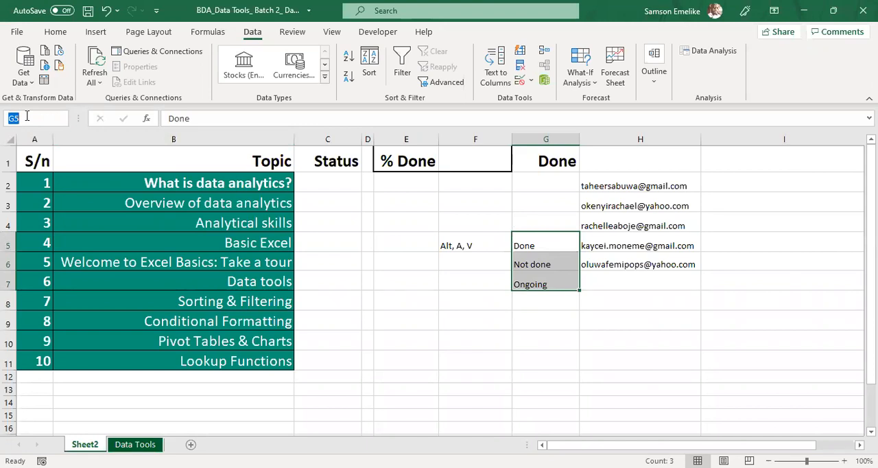
pyautogui.write('status')
pyautogui.press('Return')
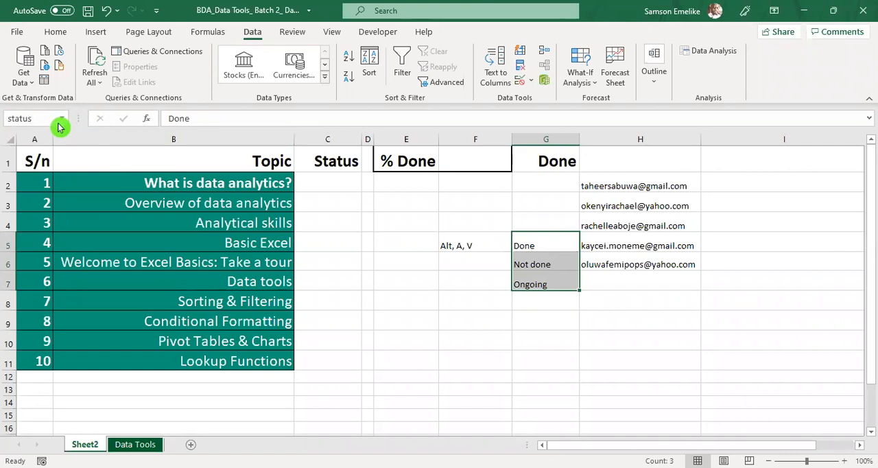
# Step: Compare the names shown for the single cells G5 and G6 with that of the whole range G5:G7
pyautogui.click(422, 313)
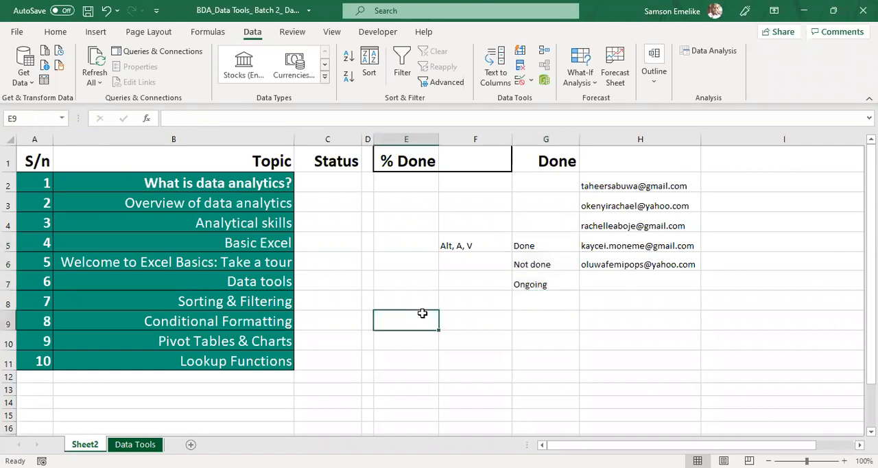
pyautogui.click(539, 245)
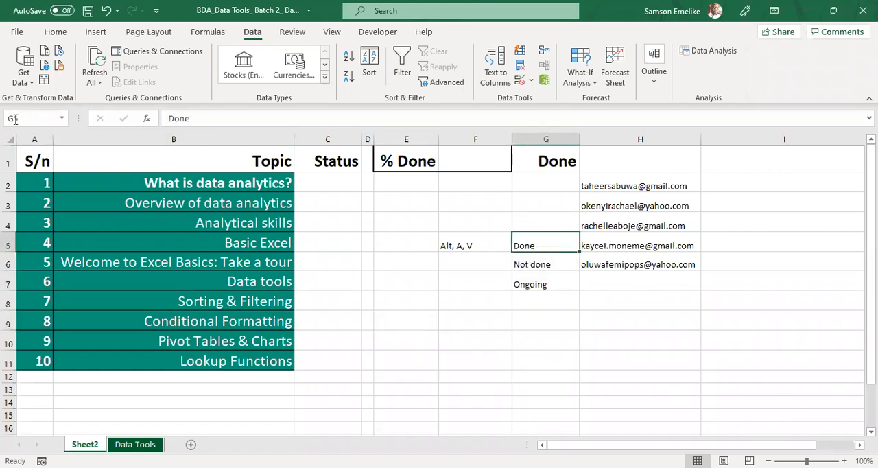
pyautogui.click(560, 265)
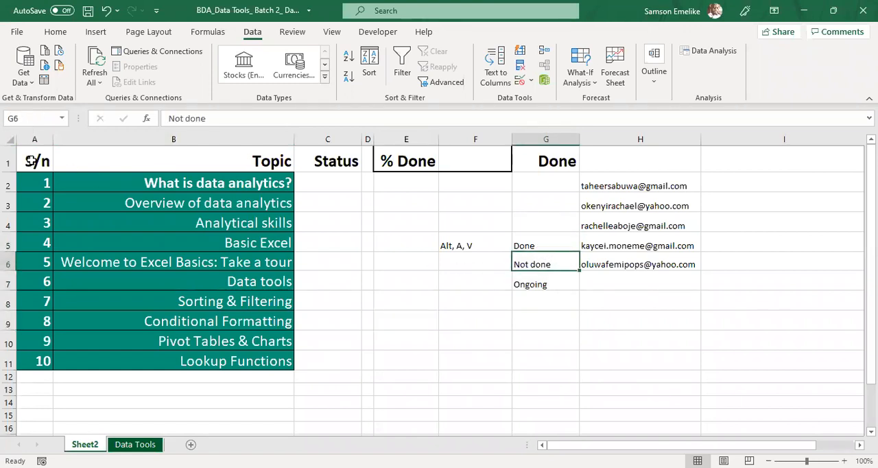
pyautogui.click(552, 247)
pyautogui.moveTo(552, 247); pyautogui.dragTo(530, 276)
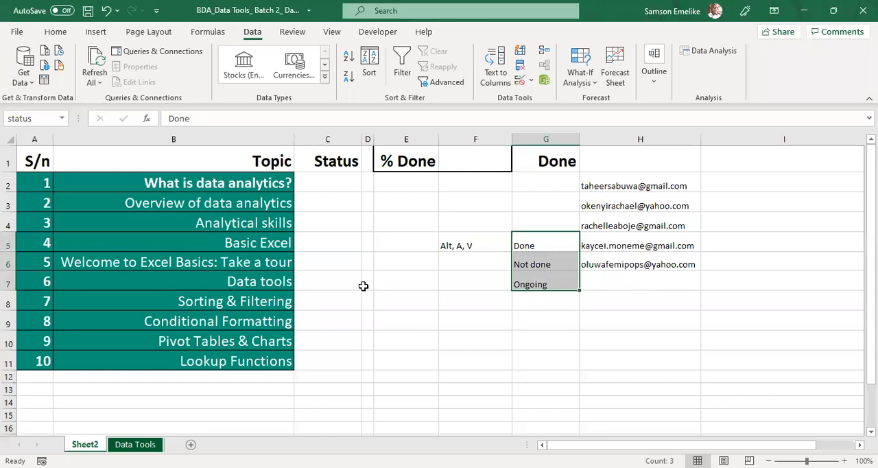
pyautogui.click(454, 328)
# Step: Restrict the Status cells C2:C11 with list data validation sourced from =status
pyautogui.moveTo(329, 181); pyautogui.dragTo(343, 358)
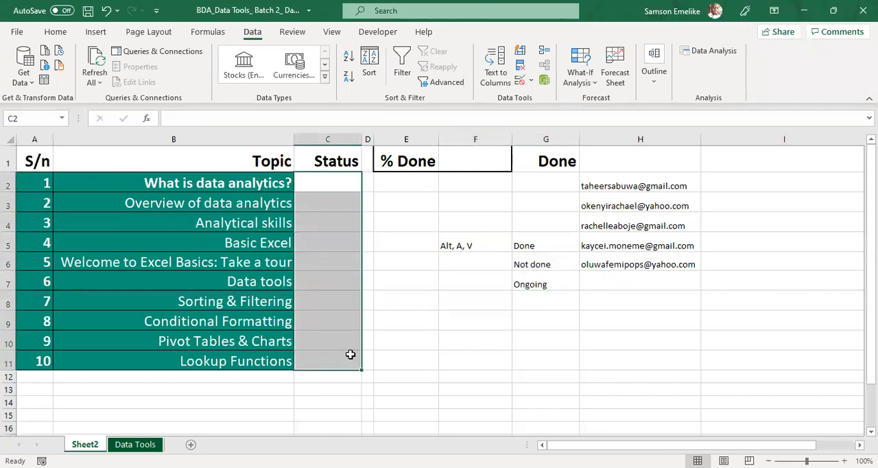
pyautogui.click(529, 83)
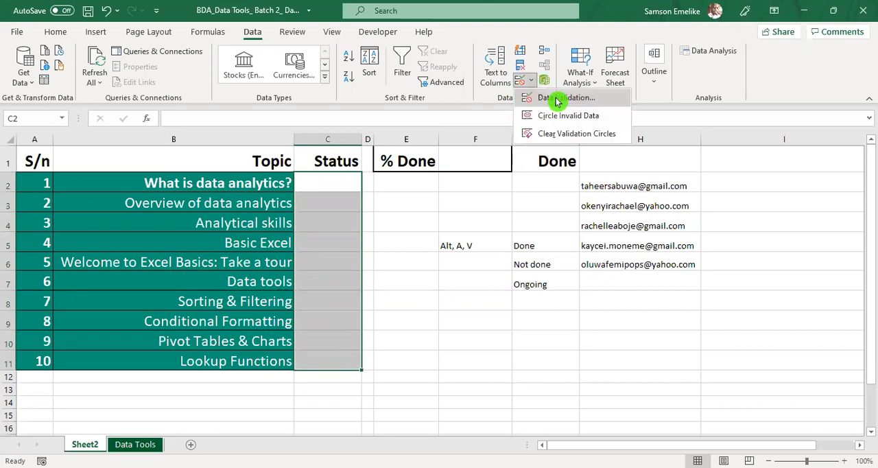
pyautogui.click(557, 99)
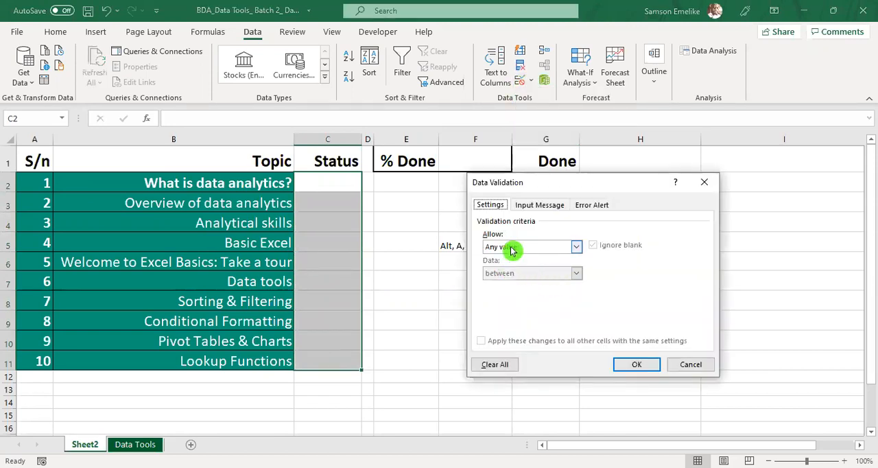
pyautogui.click(576, 248)
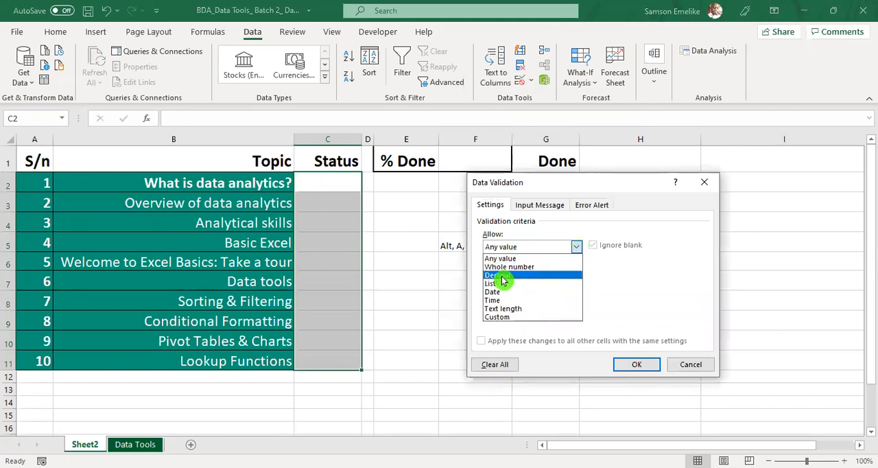
pyautogui.click(494, 284)
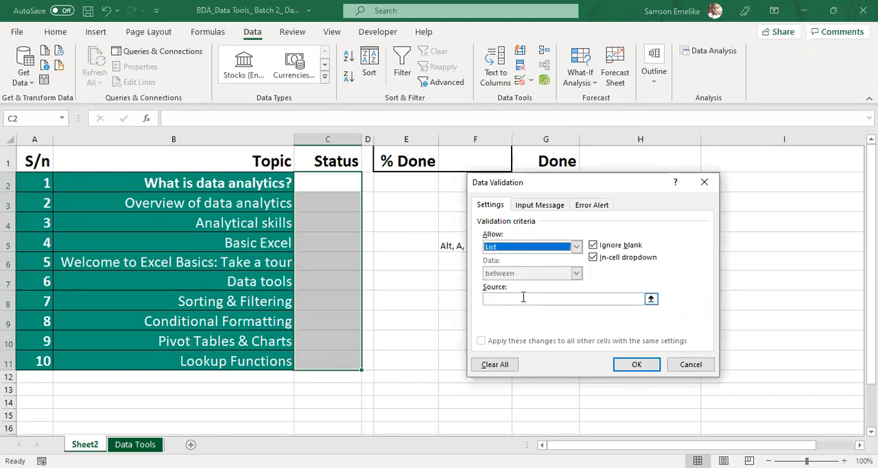
pyautogui.click(523, 297)
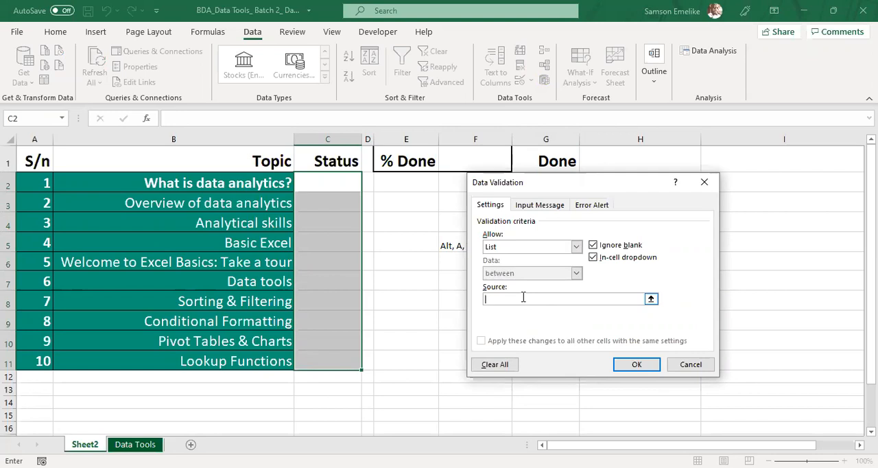
pyautogui.write('=status')
pyautogui.click(643, 369)
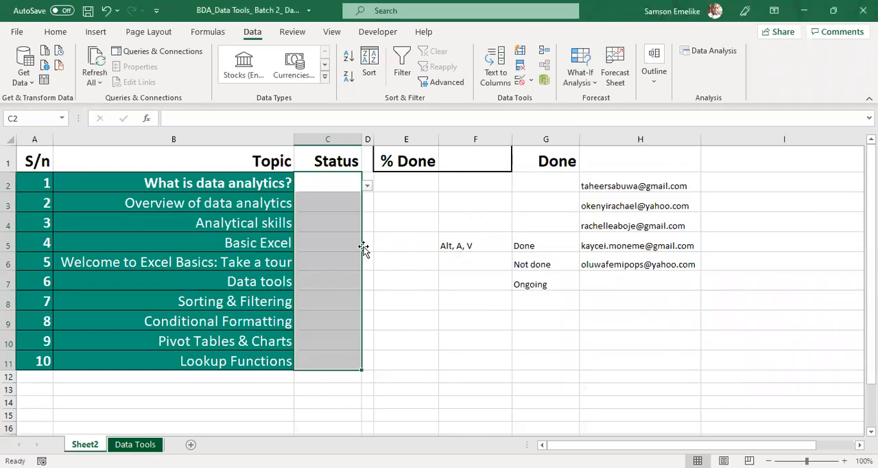
# Step: Choose Not done from the dropdown as the status of topics 1 and 2 in C2 and C3
pyautogui.click(325, 186)
pyautogui.click(366, 186)
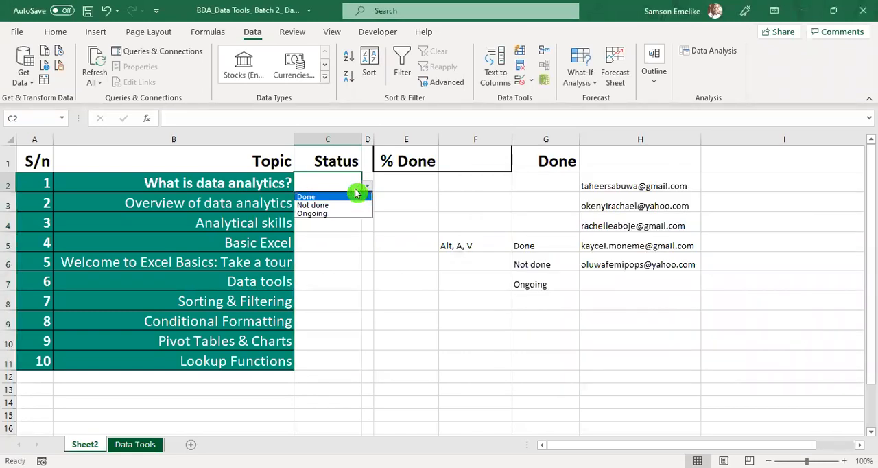
pyautogui.click(321, 205)
pyautogui.click(350, 203)
pyautogui.click(367, 205)
pyautogui.click(320, 226)
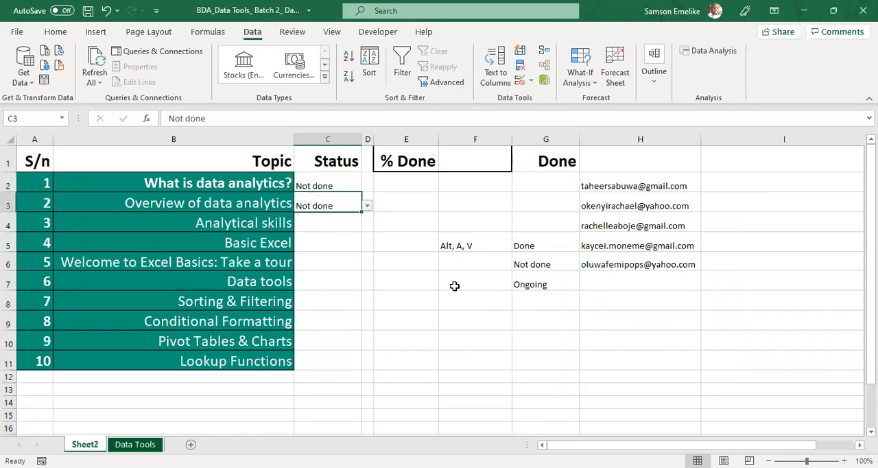
# Step: Choose Ongoing as the status of Analytical skills in C4 and Basic Excel in C5
pyautogui.click(532, 244)
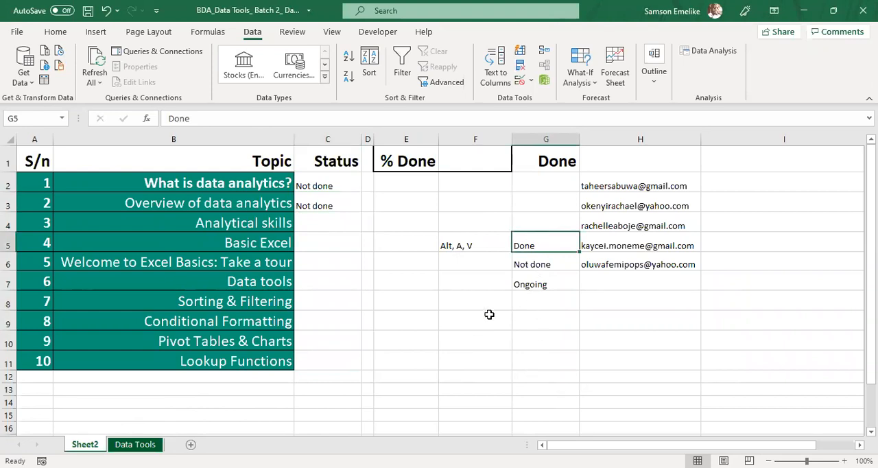
pyautogui.click(333, 223)
pyautogui.click(367, 225)
pyautogui.click(322, 253)
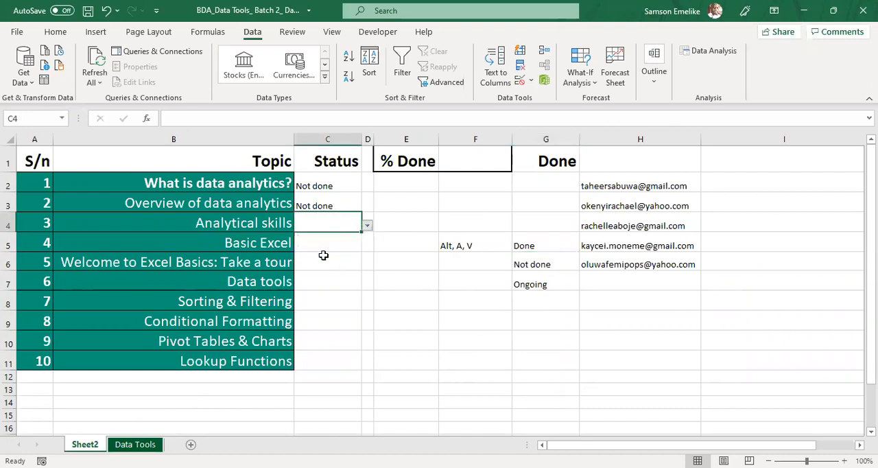
pyautogui.click(325, 245)
pyautogui.click(369, 247)
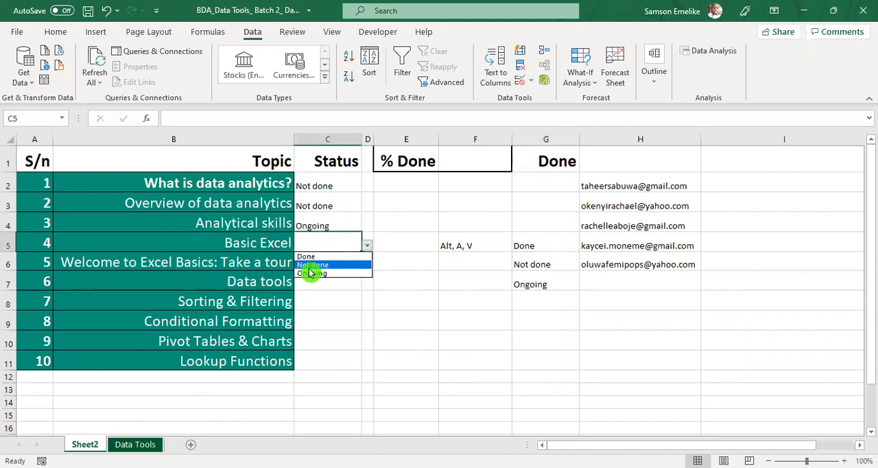
pyautogui.click(310, 273)
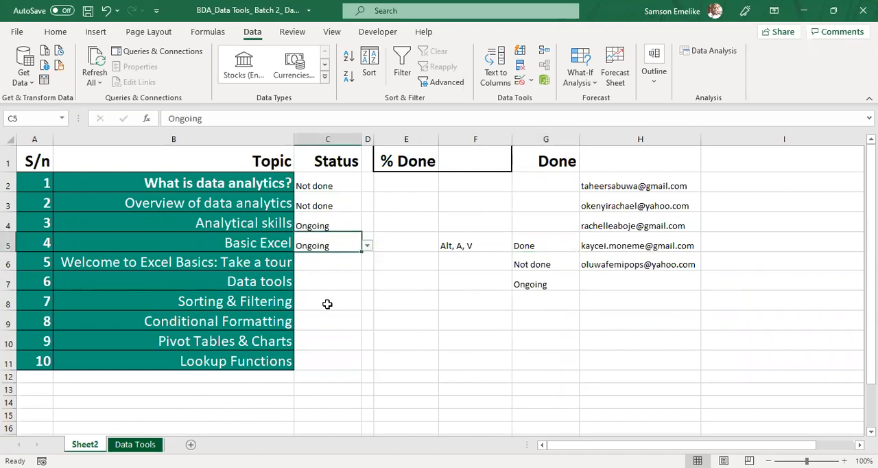
# Step: Choose Not done as the status of topic 5 in C6 and Ongoing for Data tools in C7
pyautogui.click(325, 260)
pyautogui.click(367, 265)
pyautogui.click(333, 284)
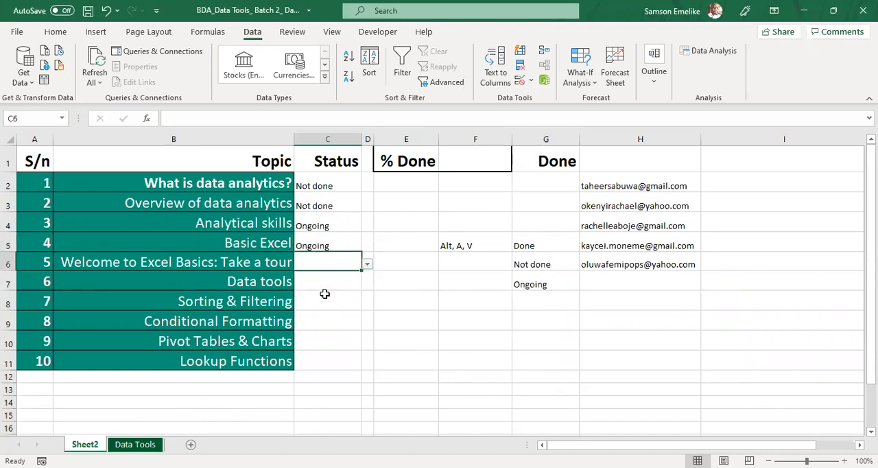
pyautogui.click(325, 284)
pyautogui.click(367, 283)
pyautogui.click(317, 311)
# Step: Choose Not done as the status of Sorting & Filtering in C8 and Done for Conditional Formatting in C9
pyautogui.click(321, 300)
pyautogui.click(367, 305)
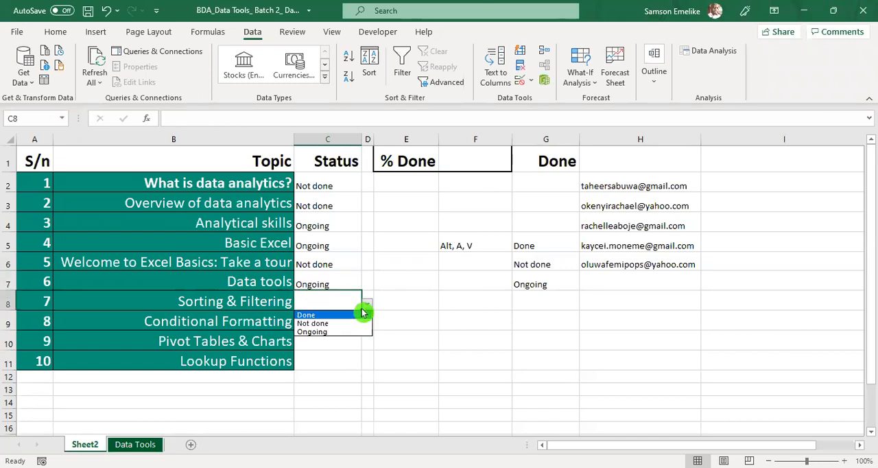
pyautogui.click(321, 322)
pyautogui.click(321, 321)
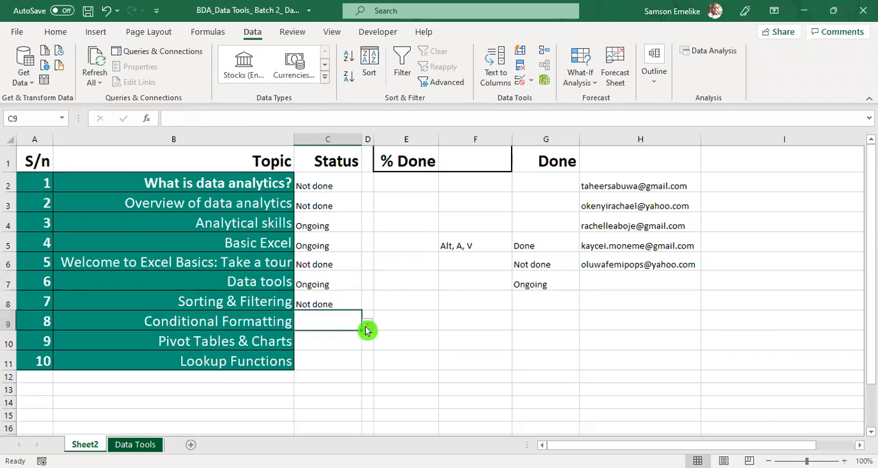
pyautogui.click(367, 323)
pyautogui.click(308, 336)
pyautogui.press('Return')
# Step: Choose Done as the status of Pivot Tables & Charts in C10 and Ongoing for Lookup Functions in C11
pyautogui.click(368, 343)
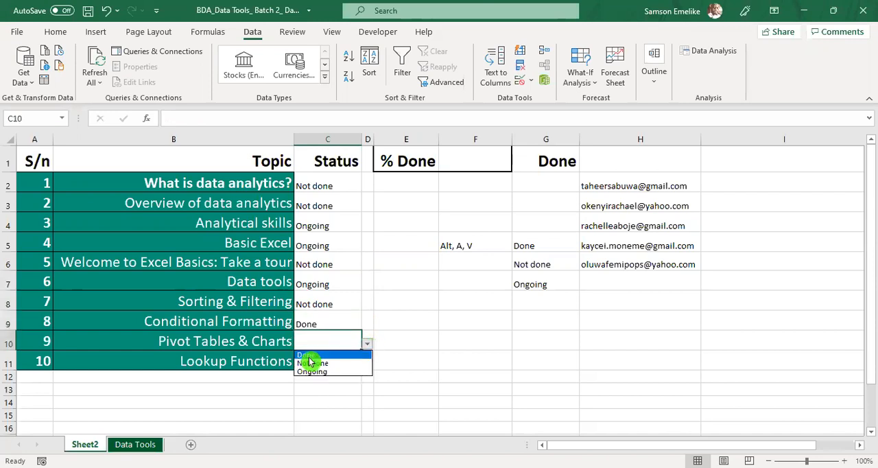
pyautogui.click(307, 354)
pyautogui.press('Return')
pyautogui.click(368, 363)
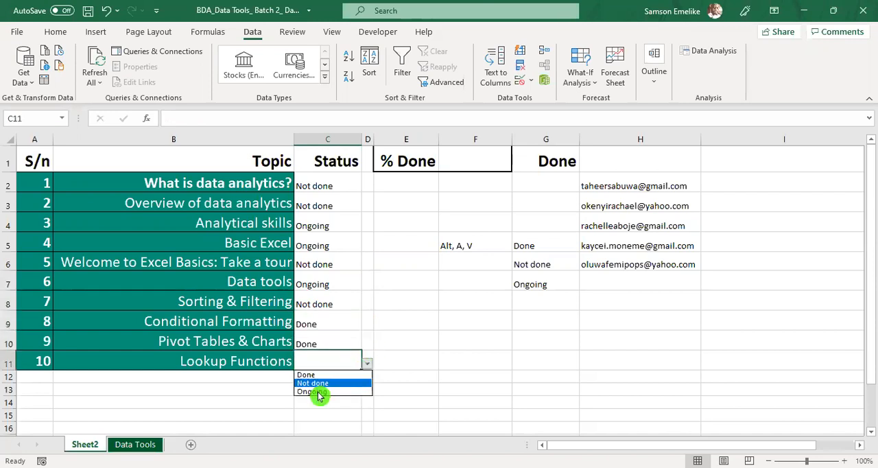
pyautogui.click(315, 385)
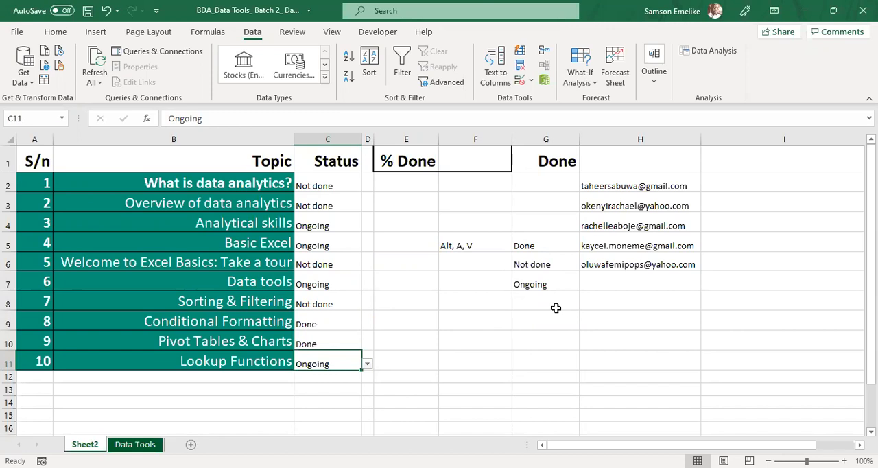
# Step: Replace the status list entries in G5:G7 with Completed, Not started and In progres
pyautogui.click(525, 245)
pyautogui.write('Completed')
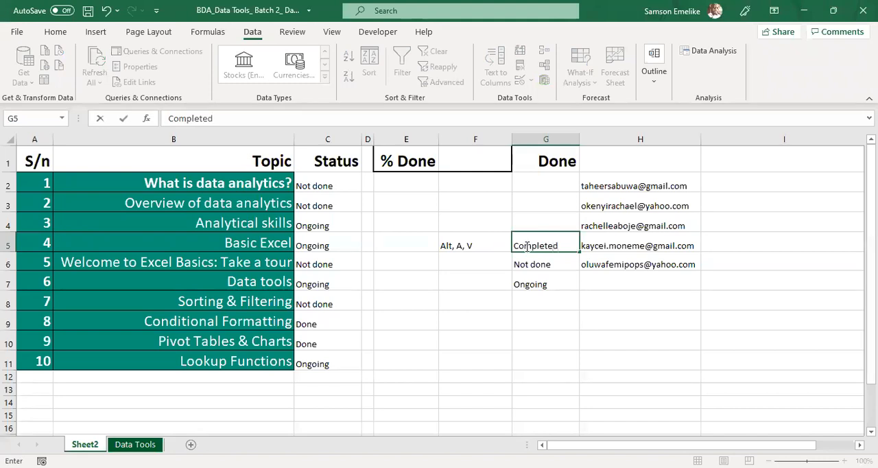
pyautogui.press('Return')
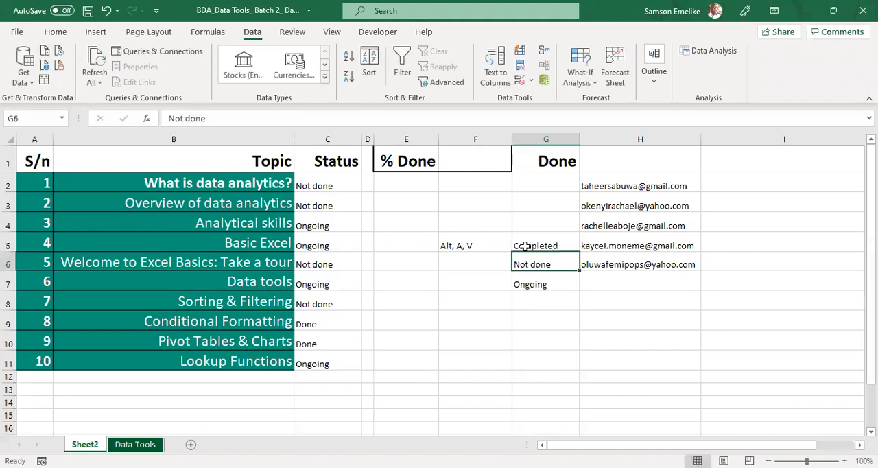
pyautogui.write('Not started')
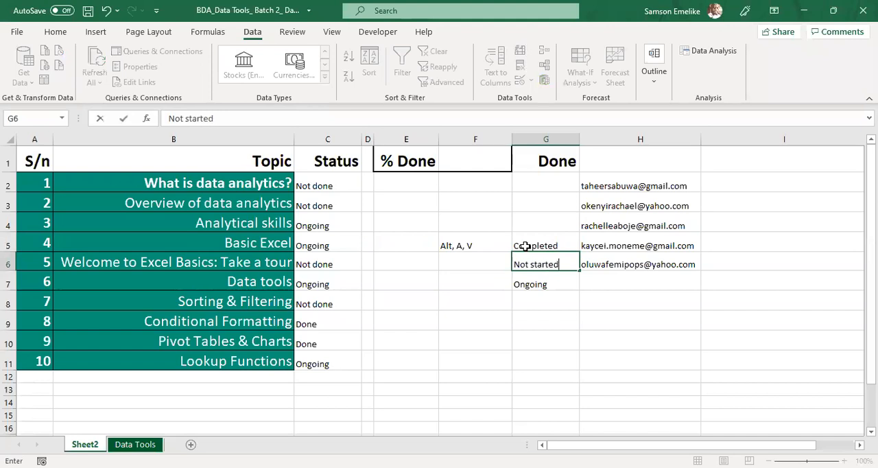
pyautogui.press('Return')
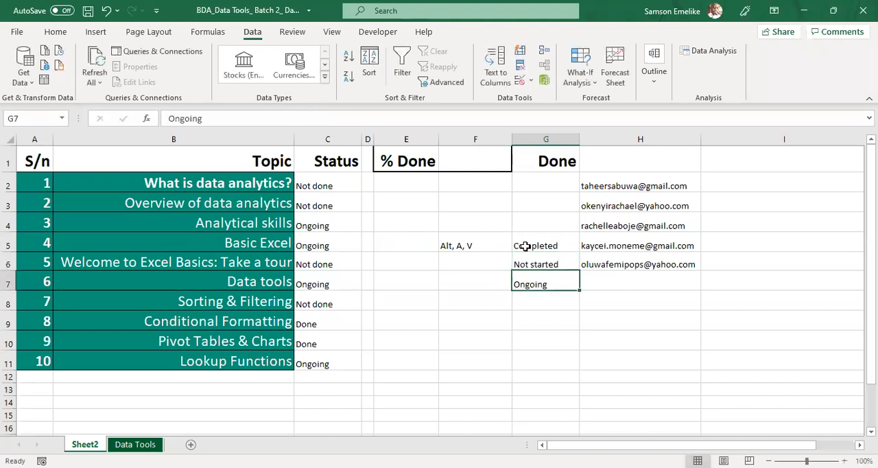
pyautogui.write('In')
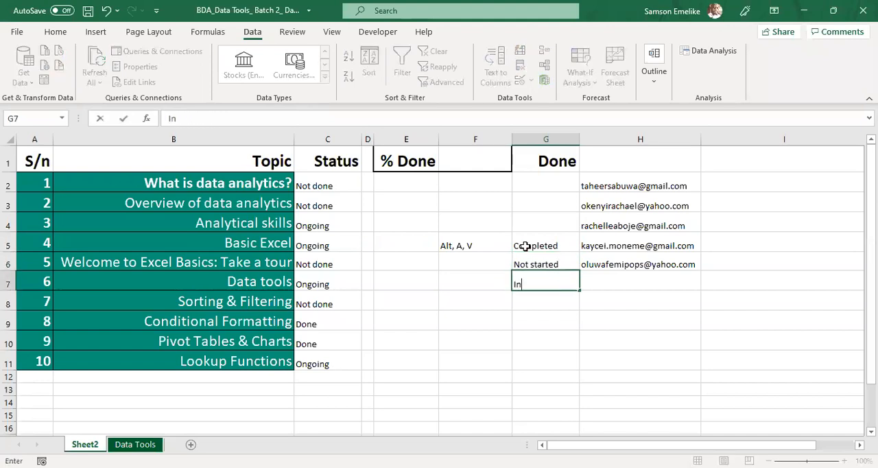
pyautogui.write(' pr ogres')
pyautogui.press('Return')
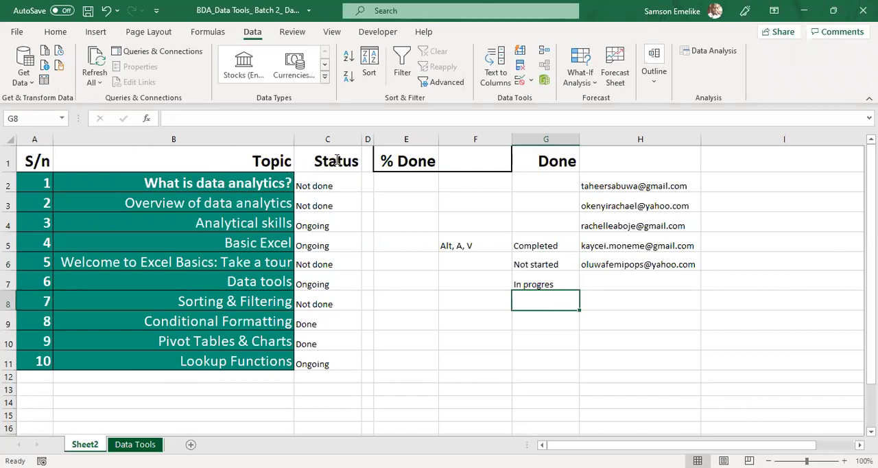
# Step: Copy the tracker table A1:C11 to P1:R11 and delete the blank columns I to N in front of the copy
pyautogui.moveTo(37, 160); pyautogui.dragTo(330, 363)
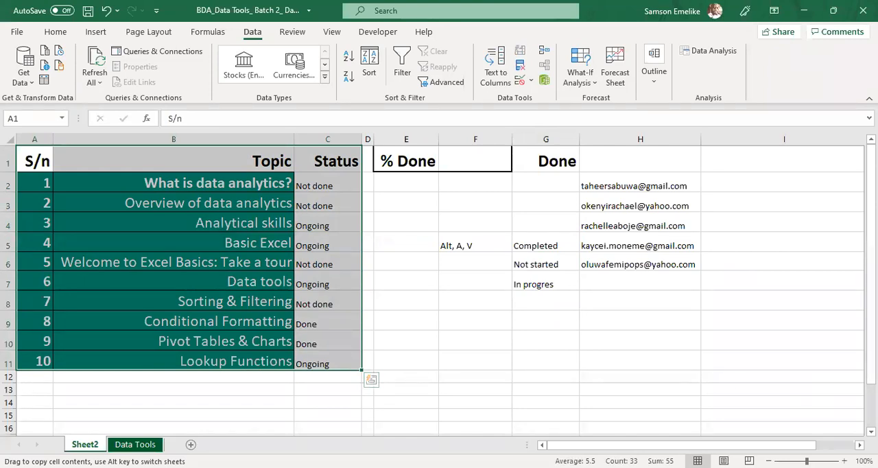
pyautogui.moveTo(481, 329); pyautogui.dragTo(412, 326)
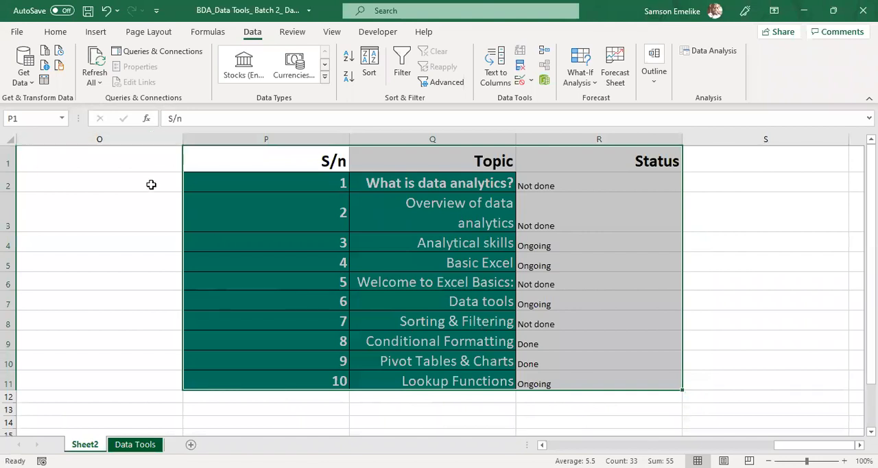
pyautogui.scroll(-6, 151, 194)
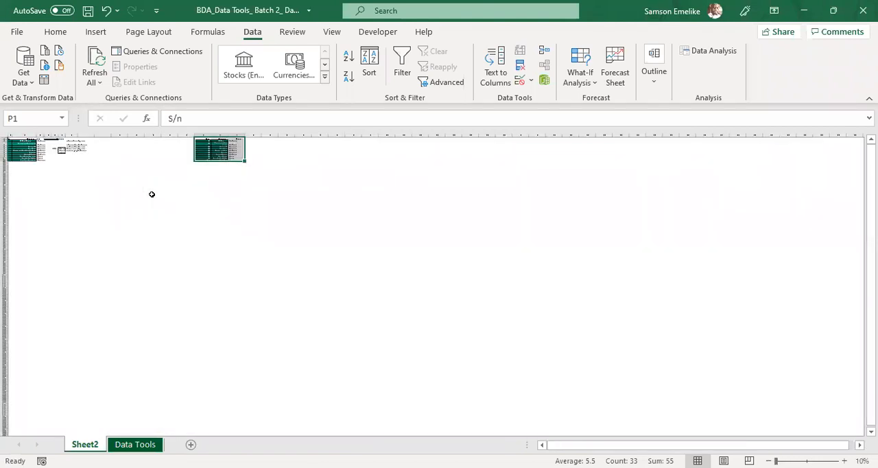
pyautogui.scroll(2, 232, 162)
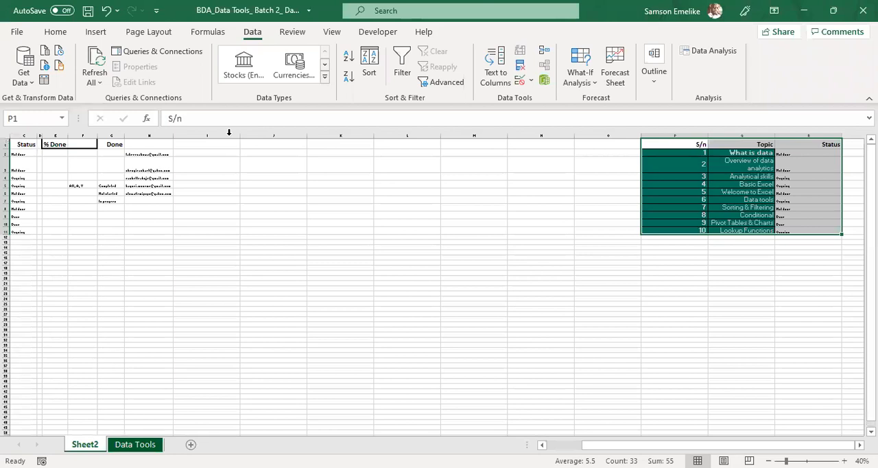
pyautogui.rightClick(561, 135)
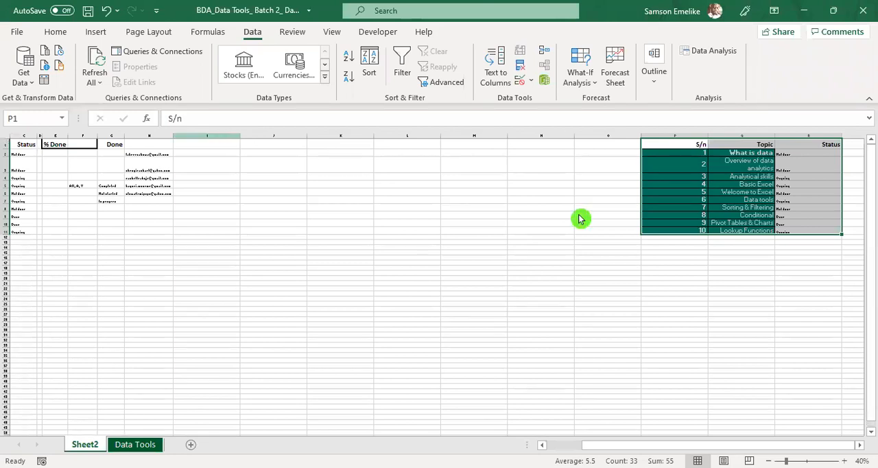
pyautogui.click(594, 259)
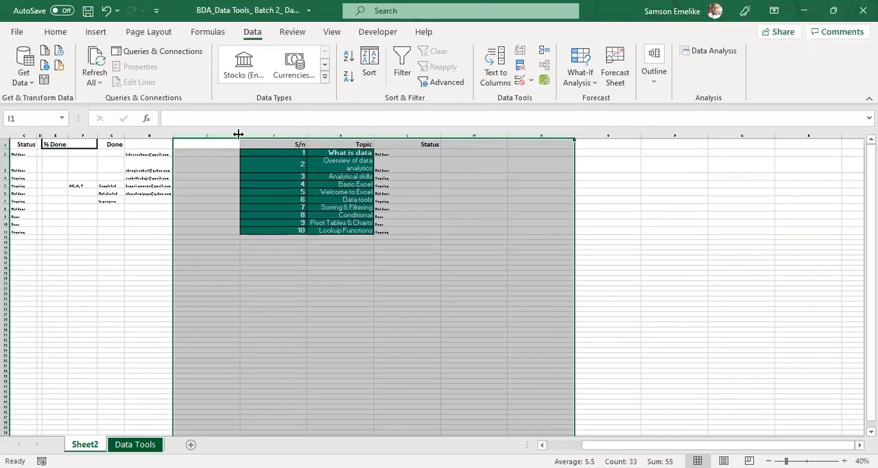
# Step: Narrow the blank column I that separates the email list from the copied table
pyautogui.click(223, 177)
pyautogui.moveTo(238, 134); pyautogui.dragTo(195, 241)
pyautogui.click(223, 293)
pyautogui.scroll(3, 223, 292)
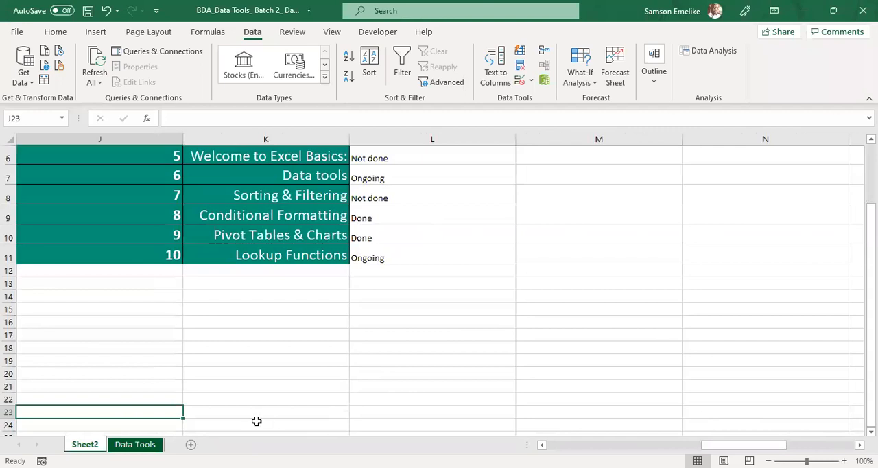
pyautogui.press('Home')
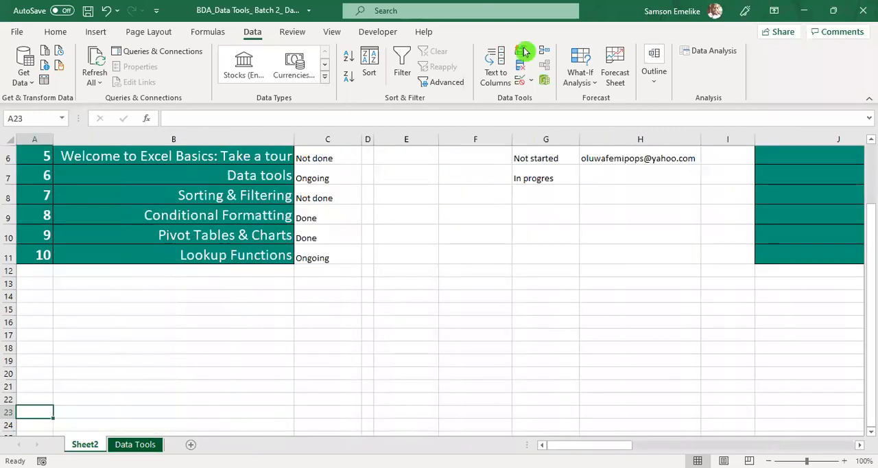
# Step: Delete column F, and narrow column E and the S/n column of the copied table
pyautogui.click(466, 139)
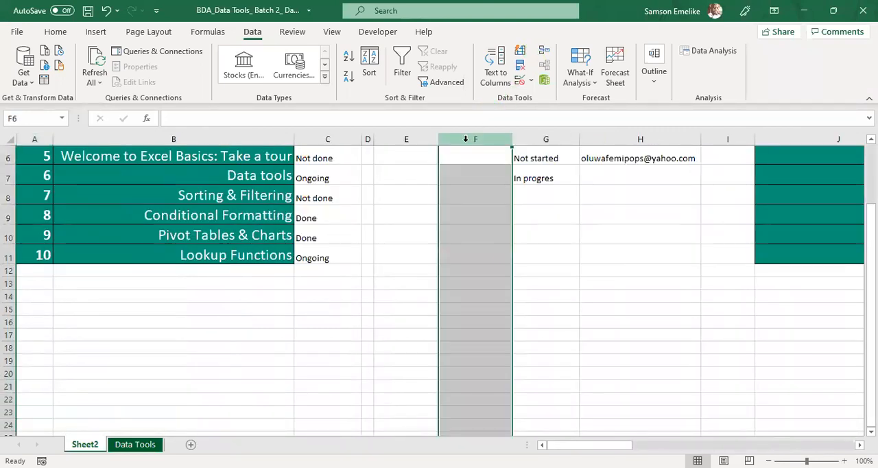
pyautogui.hotkey('ctrl', '-')
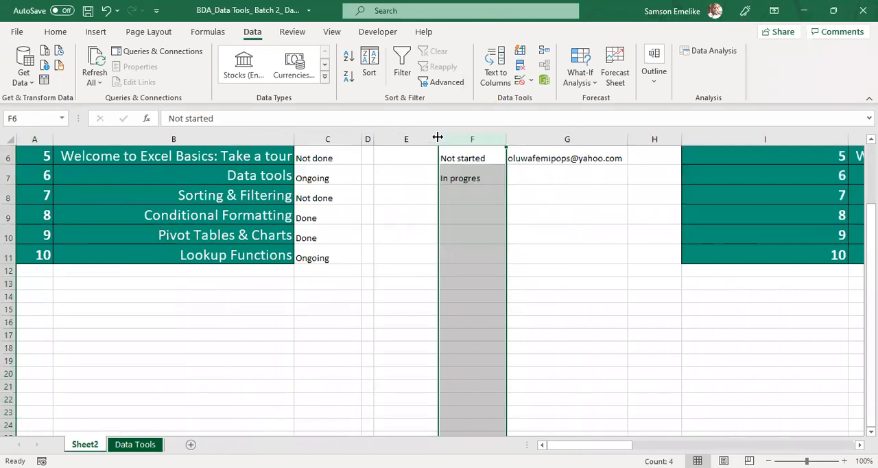
pyautogui.click(554, 254)
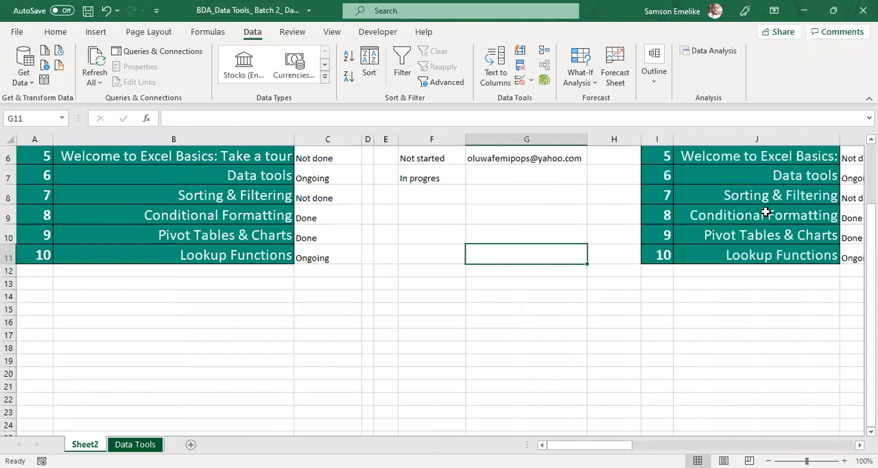
# Step: Review the data validation source of the Status cells C2:C11 and close the settings without changes
pyautogui.scroll(2, 766, 213)
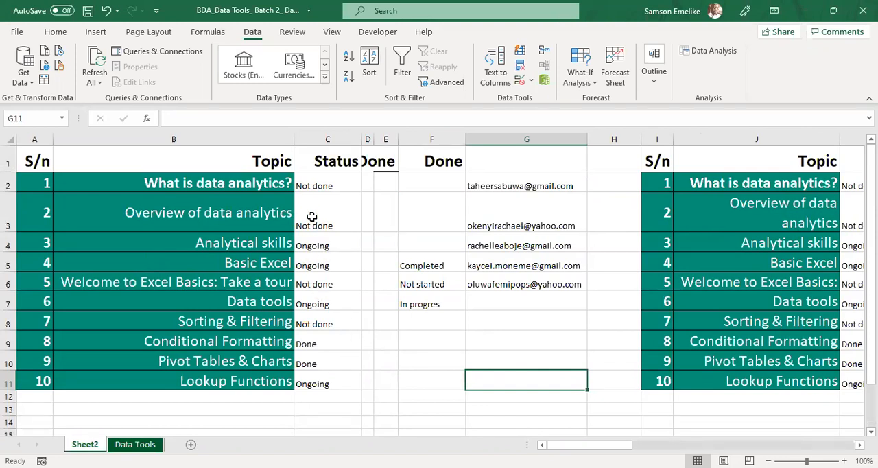
pyautogui.moveTo(314, 186); pyautogui.dragTo(320, 384)
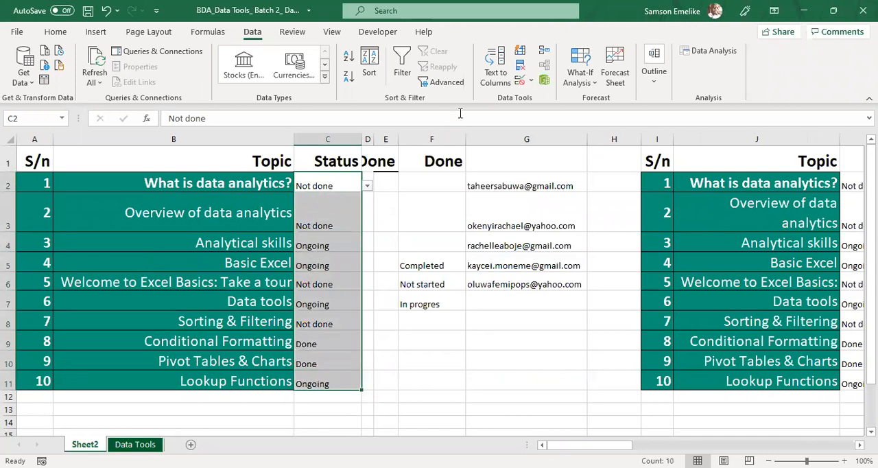
pyautogui.click(548, 83)
pyautogui.click(549, 114)
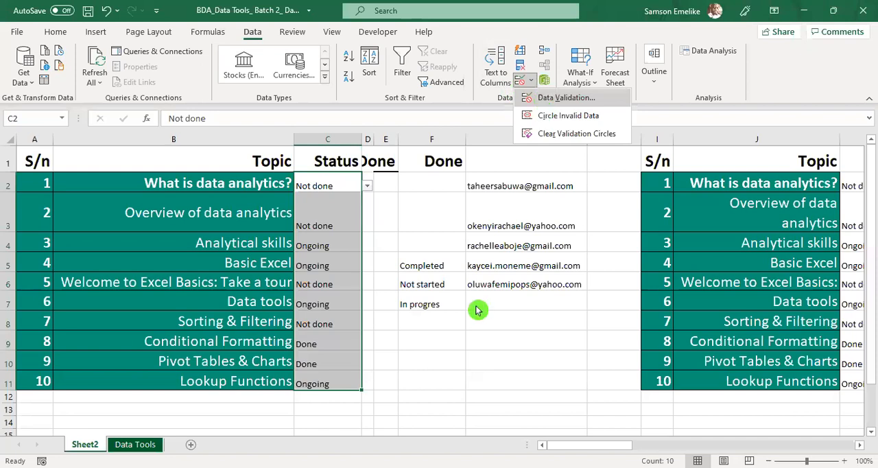
pyautogui.click(534, 302)
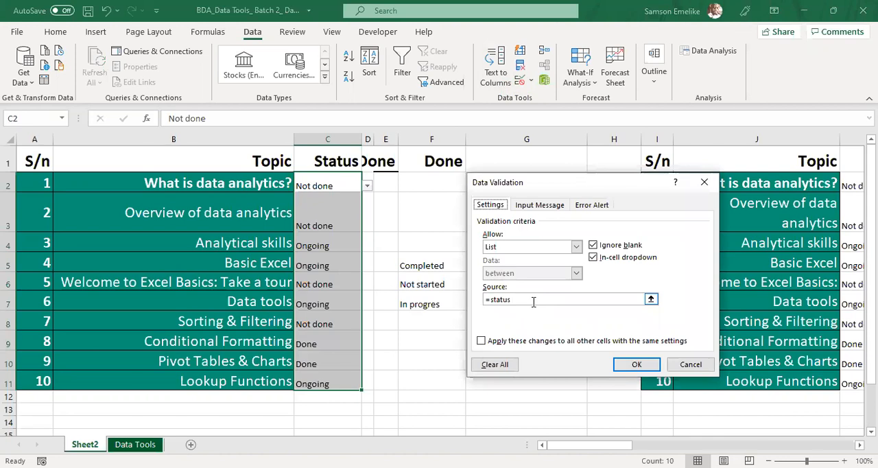
pyautogui.press('Escape')
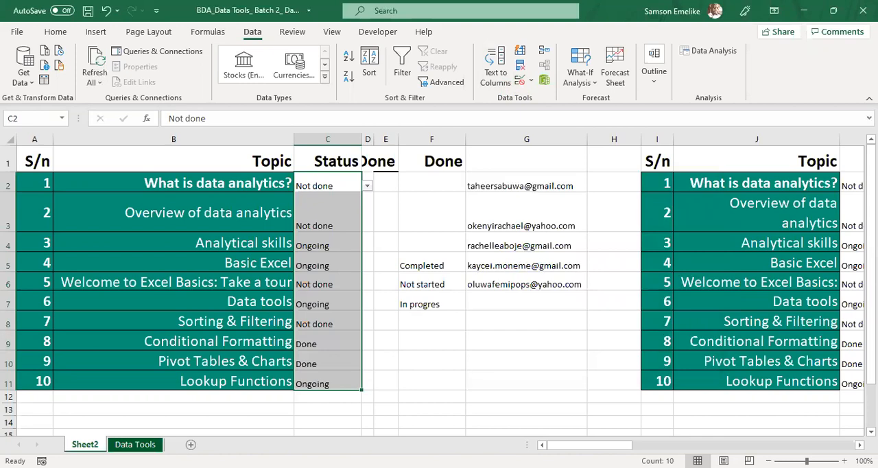
# Step: Narrow blank column H, widen the copied table's Topic column J, and autofit the height of row 3
pyautogui.moveTo(637, 137); pyautogui.dragTo(596, 140)
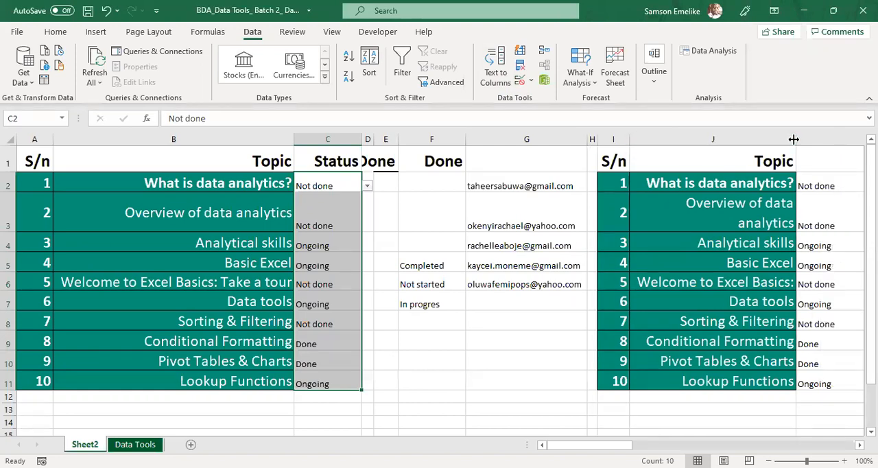
pyautogui.moveTo(793, 140); pyautogui.dragTo(844, 141)
pyautogui.doubleClick(6, 232)
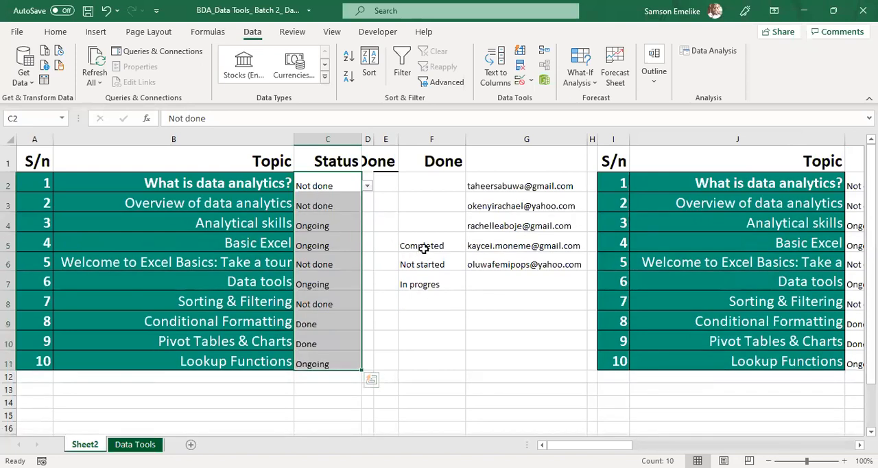
# Step: Choose In progres as the status in C2 and Not started in C3
pyautogui.click(423, 249)
pyautogui.click(357, 184)
pyautogui.click(367, 186)
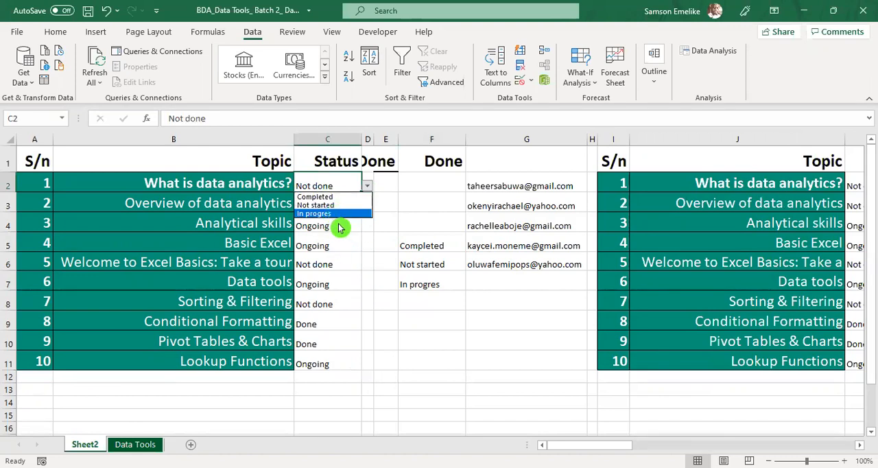
pyautogui.click(331, 214)
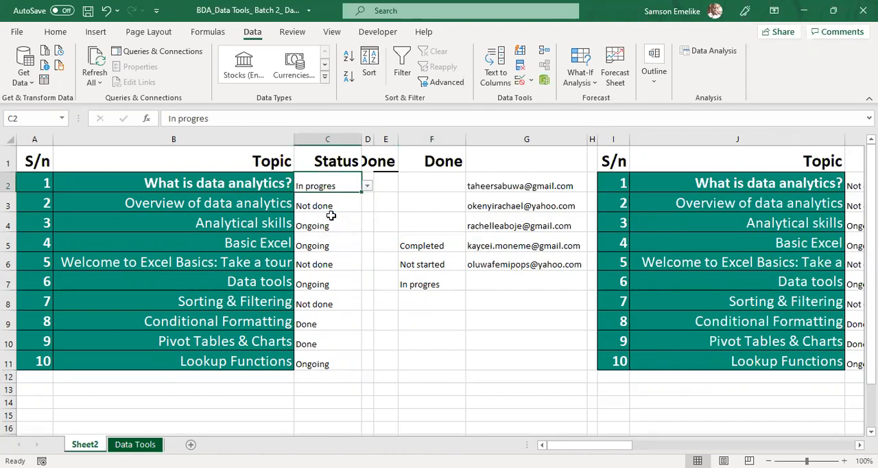
pyautogui.click(329, 204)
pyautogui.click(366, 210)
# Step: Choose Not started as the status for Analytical skills in C4 and Basic Excel in C5
pyautogui.click(333, 227)
pyautogui.click(366, 229)
pyautogui.click(367, 227)
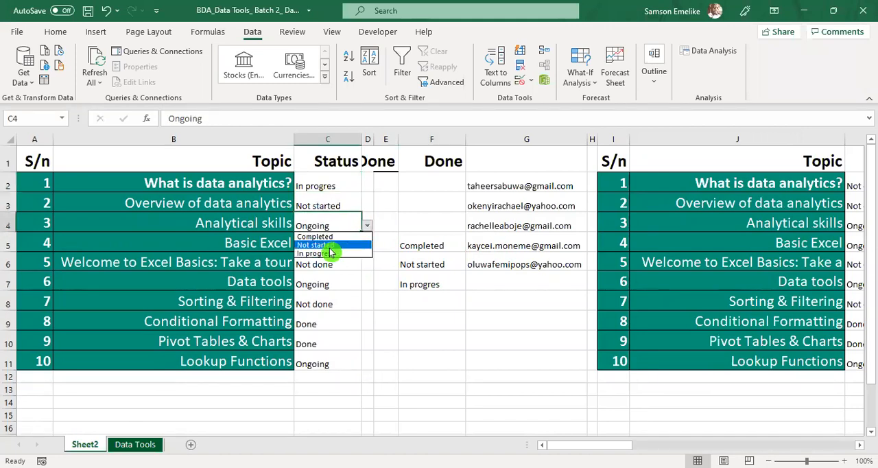
pyautogui.click(323, 236)
pyautogui.click(321, 245)
pyautogui.click(367, 246)
pyautogui.click(325, 265)
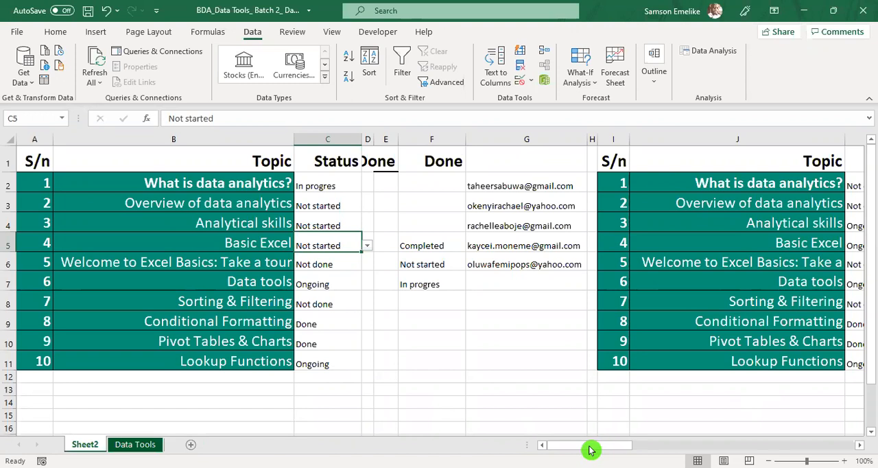
# Step: Autofit the copied table's Status column K and display the dropdown options of K2
pyautogui.moveTo(612, 450); pyautogui.dragTo(664, 450)
pyautogui.click(533, 183)
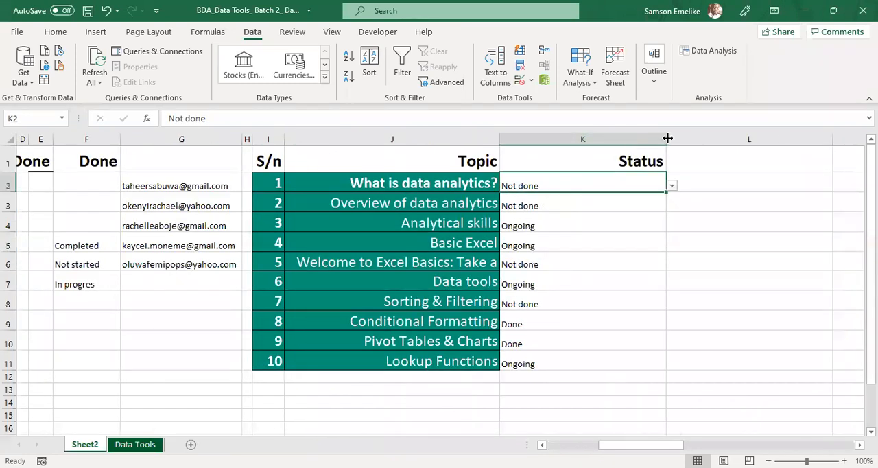
pyautogui.doubleClick(667, 138)
pyautogui.click(558, 190)
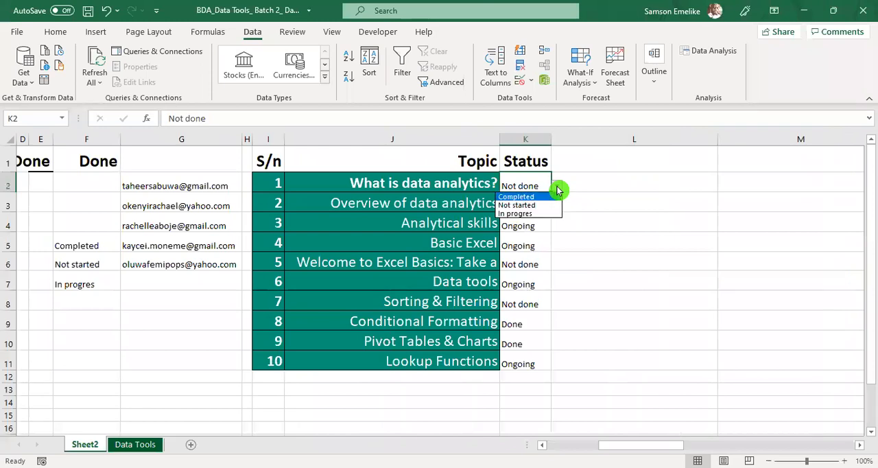
# Step: Select the status list entries in F5:F7 to check the range name that feeds the dropdowns
pyautogui.click(87, 246)
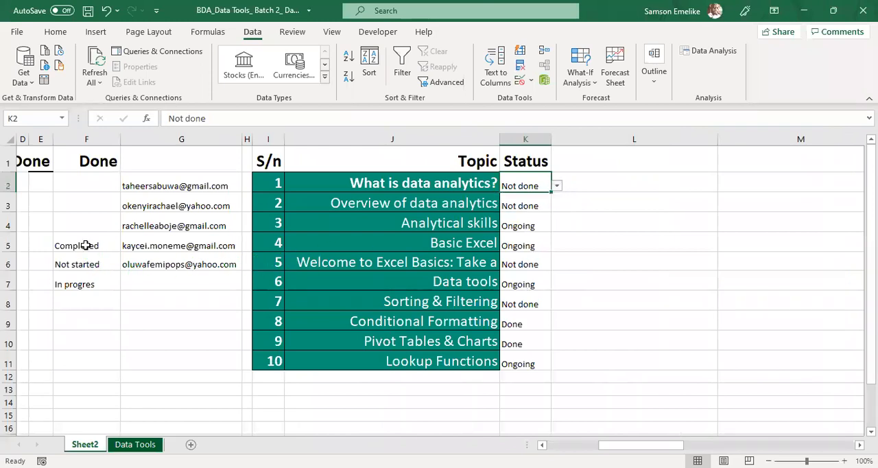
pyautogui.moveTo(89, 247); pyautogui.dragTo(94, 283)
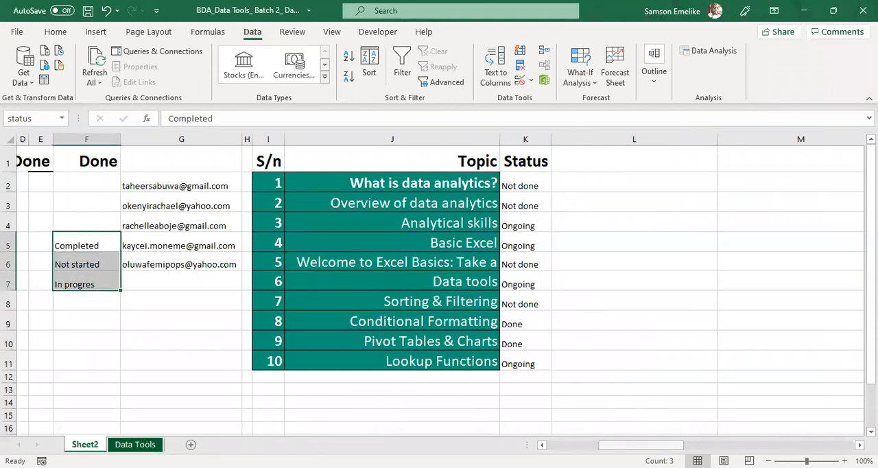
pyautogui.moveTo(655, 445); pyautogui.dragTo(568, 443)
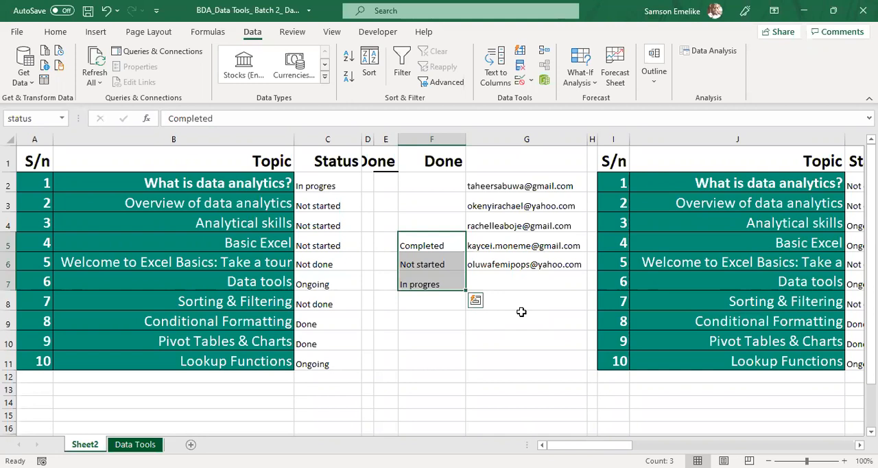
pyautogui.rightClick(85, 451)
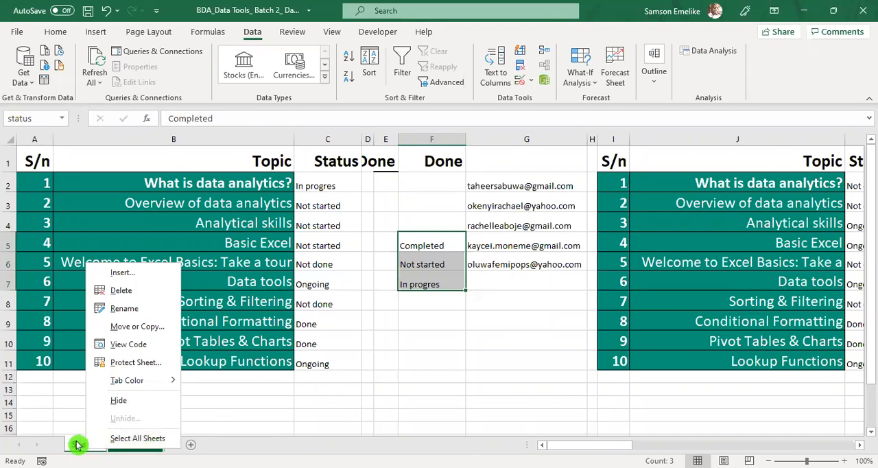
pyautogui.press('Escape')
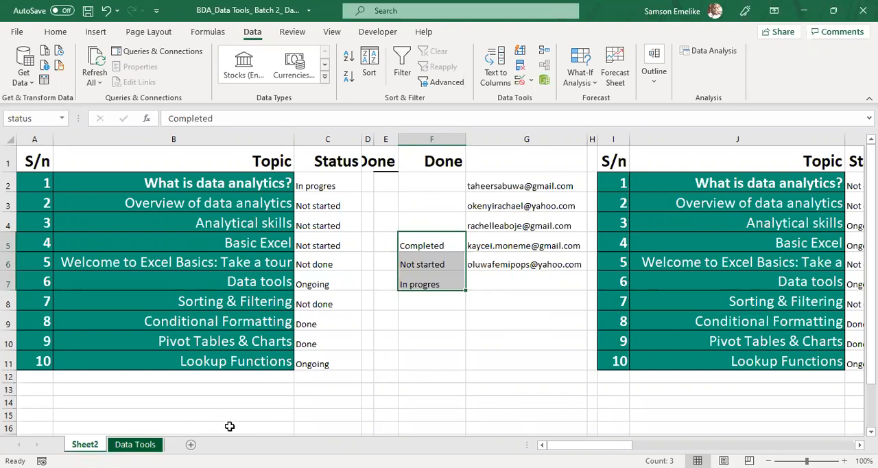
pyautogui.click(128, 445)
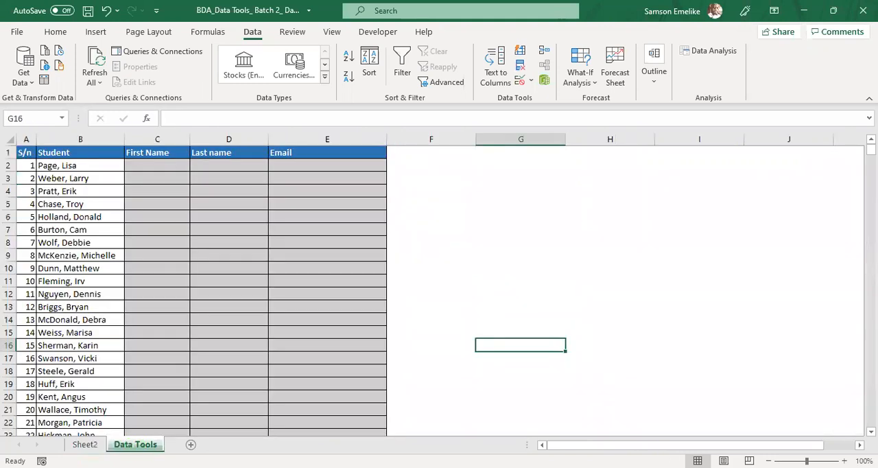
pyautogui.click(90, 449)
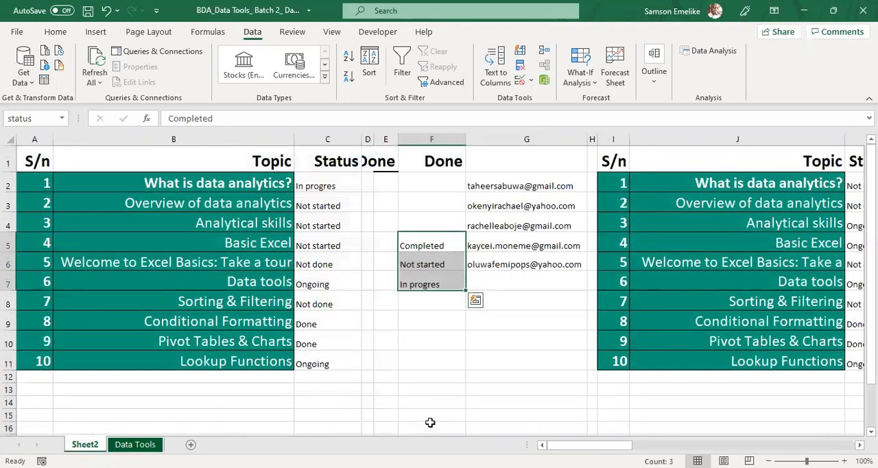
pyautogui.click(518, 274)
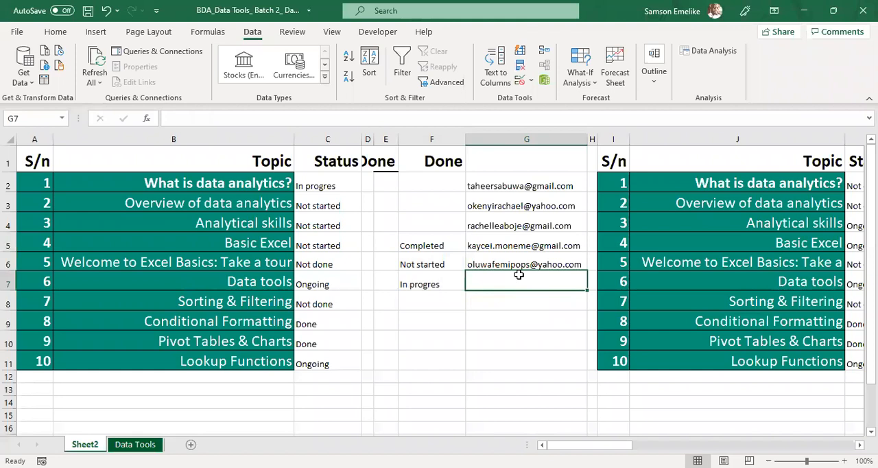
pyautogui.click(219, 245)
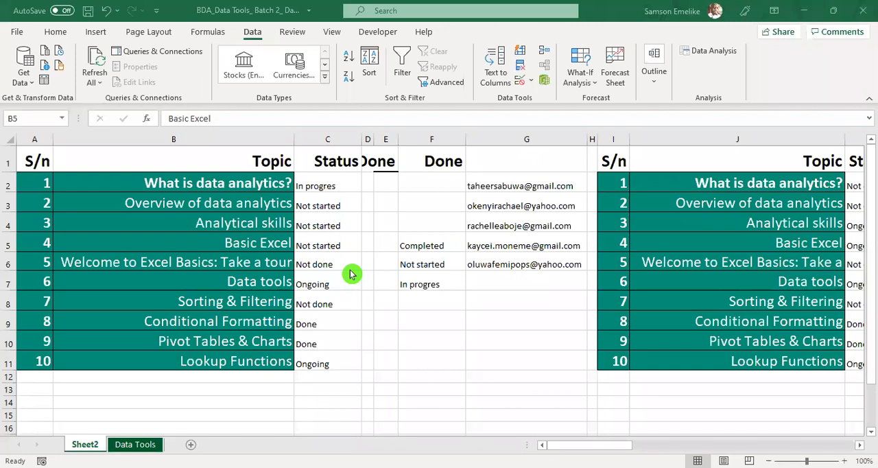
# Step: Add two more participants' e-mail addresses from the other window to the list in G7 and G8
pyautogui.click(499, 284)
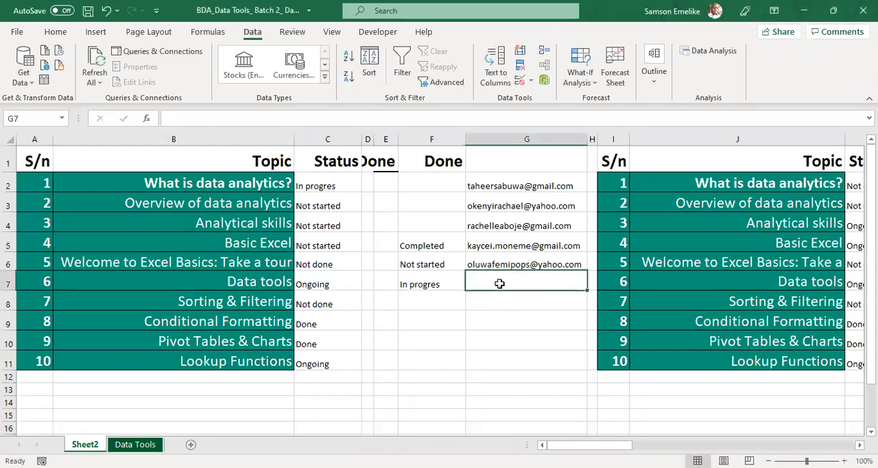
pyautogui.hotkey('ctrl', 'v')
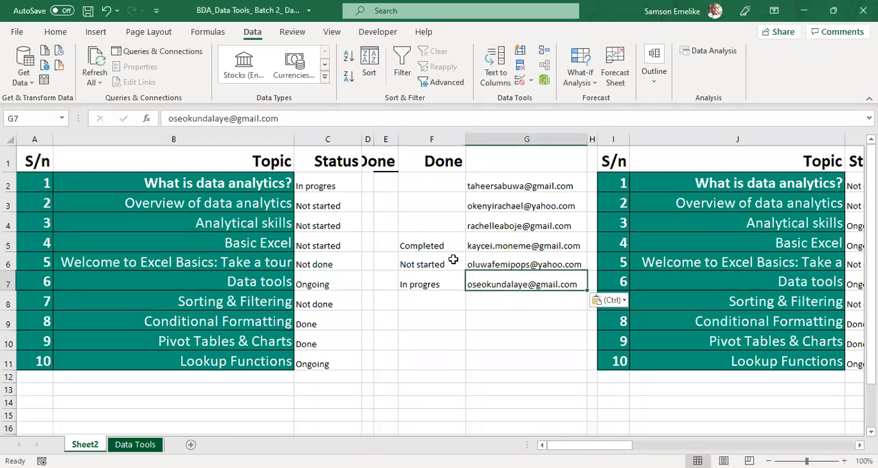
pyautogui.hotkey('alt', 'Tab')
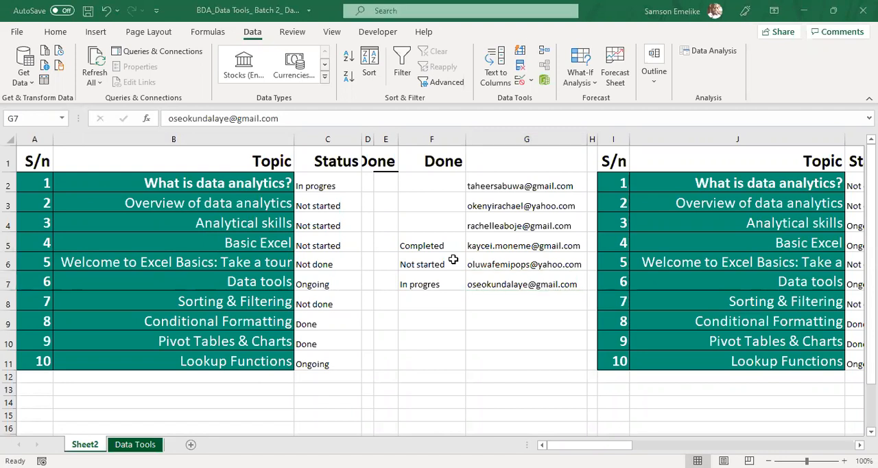
pyautogui.click(513, 302)
pyautogui.click(512, 302)
pyautogui.hotkey('ctrl', 'v')
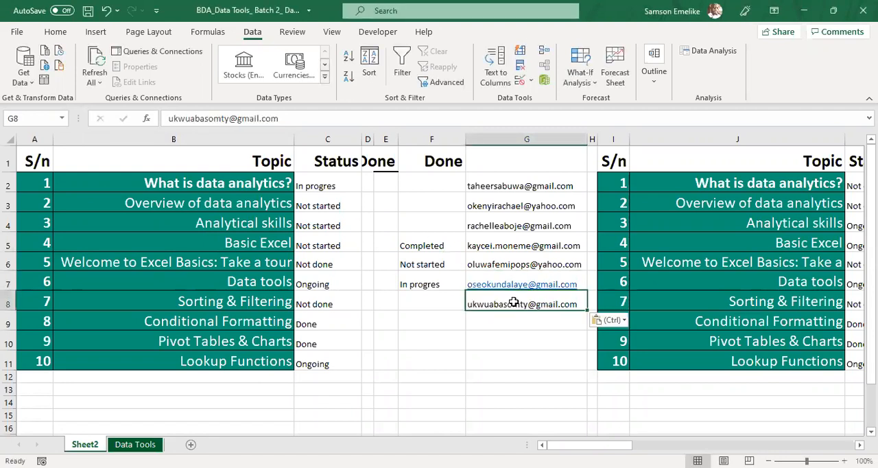
pyautogui.press('Return')
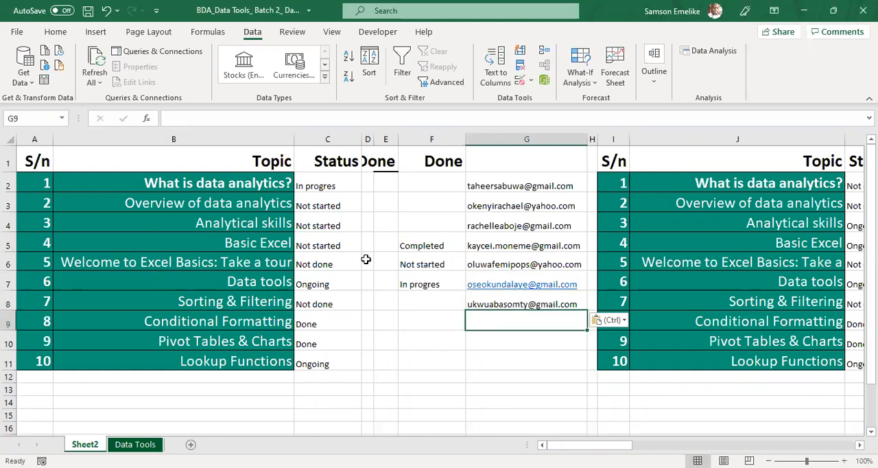
# Step: Paste the next two e-mail addresses from the other window into G9 and G10
pyautogui.hotkey('alt', 'Tab')
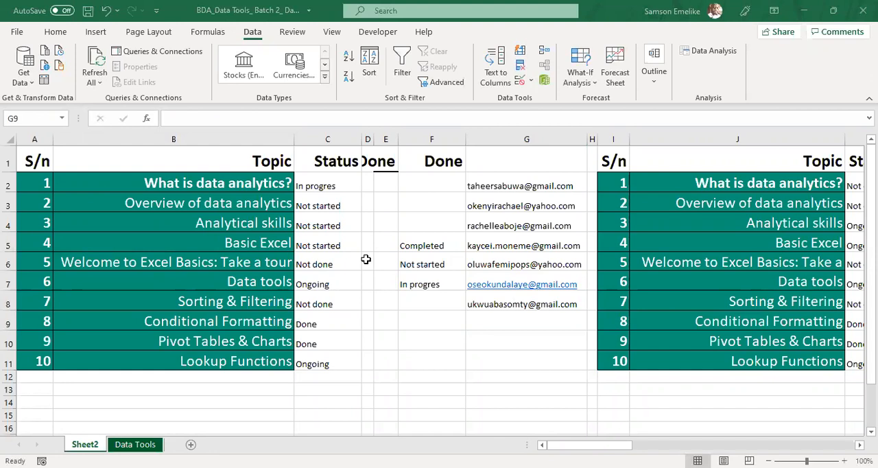
pyautogui.click(524, 324)
pyautogui.hotkey('ctrl', 'v')
pyautogui.press('Return')
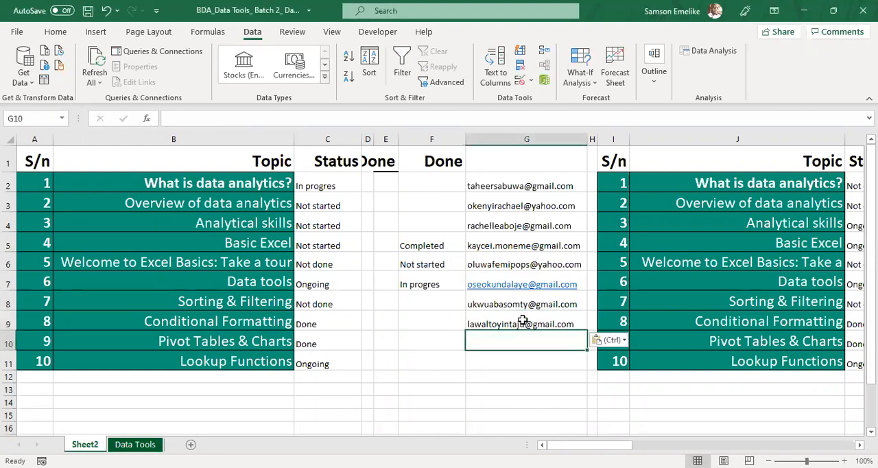
pyautogui.scroll(-1, 522, 320)
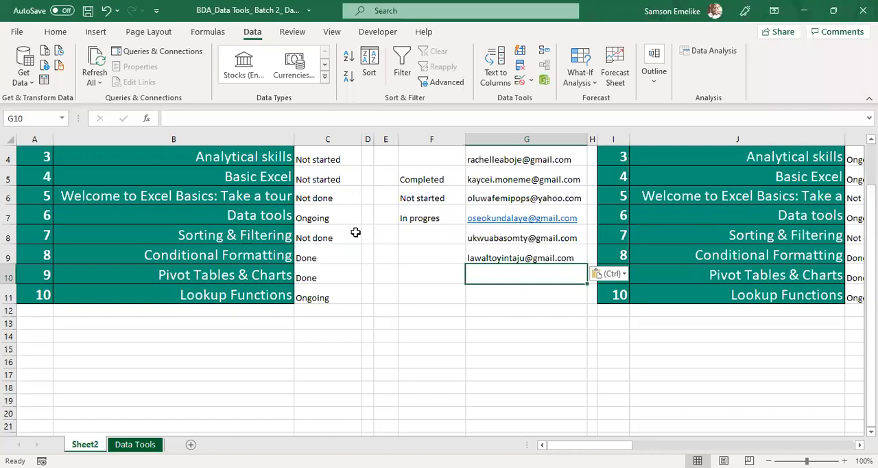
pyautogui.hotkey('alt', 'Tab')
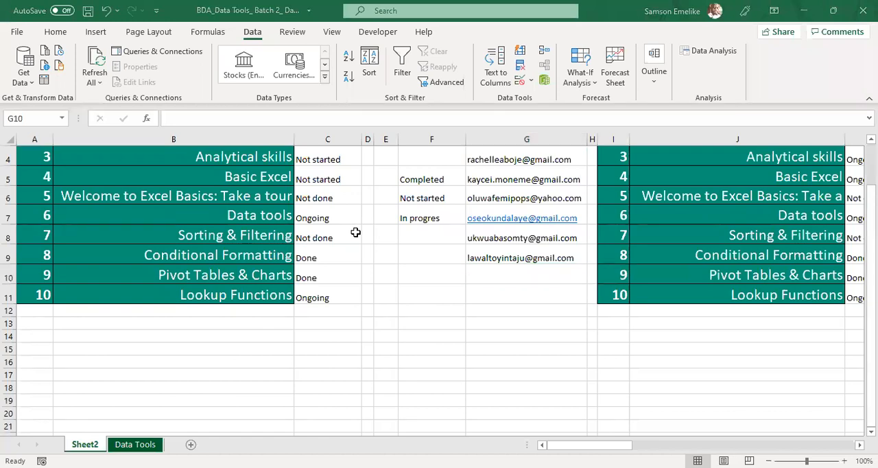
pyautogui.click(525, 273)
pyautogui.hotkey('ctrl', 'v')
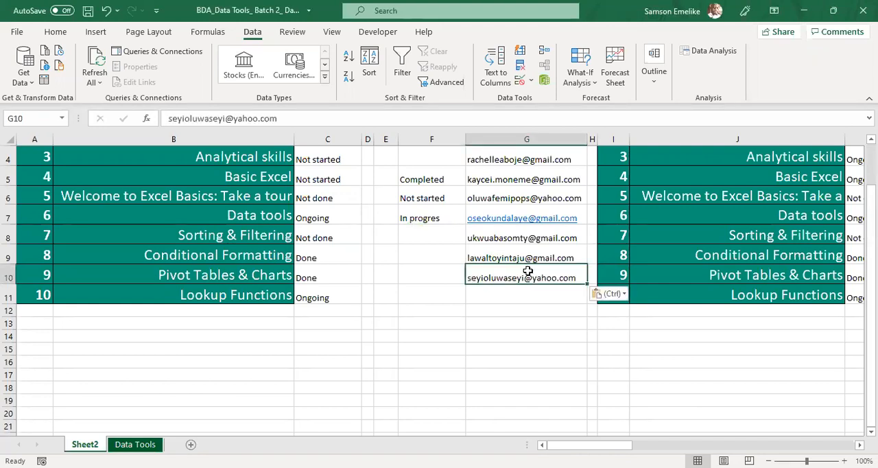
# Step: Apply duplicate-value conditional formatting to column G with Light Red Fill with Dark Red Text
pyautogui.click(530, 138)
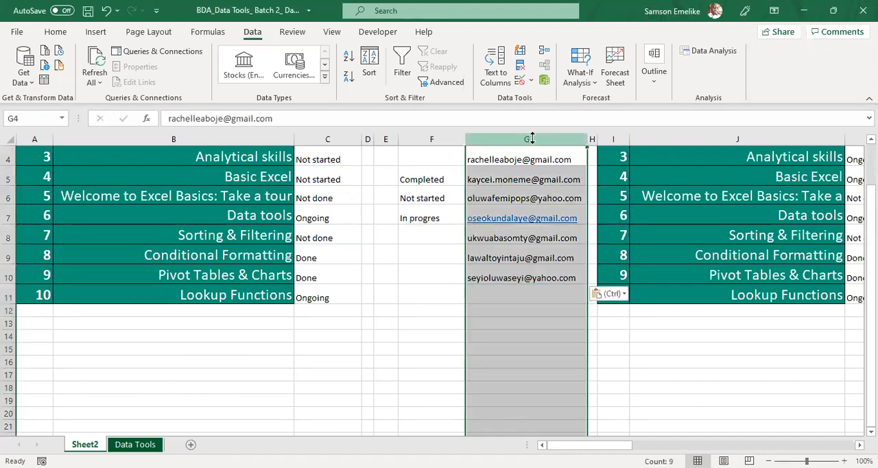
pyautogui.click(57, 32)
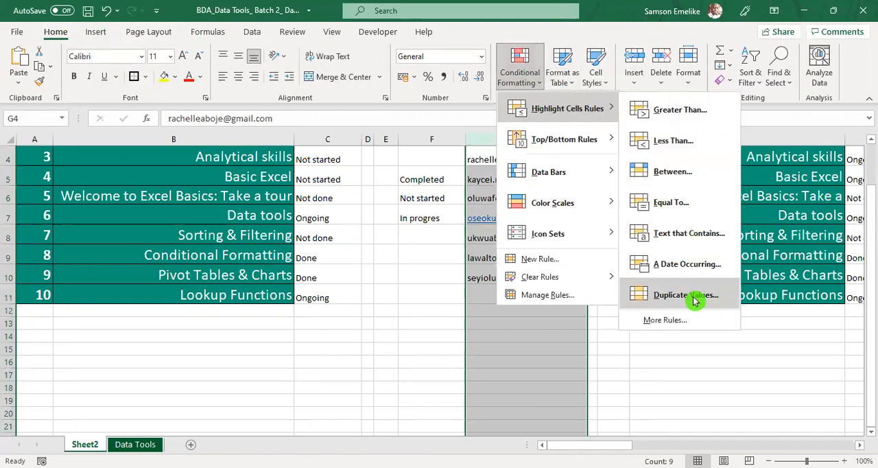
pyautogui.click(692, 300)
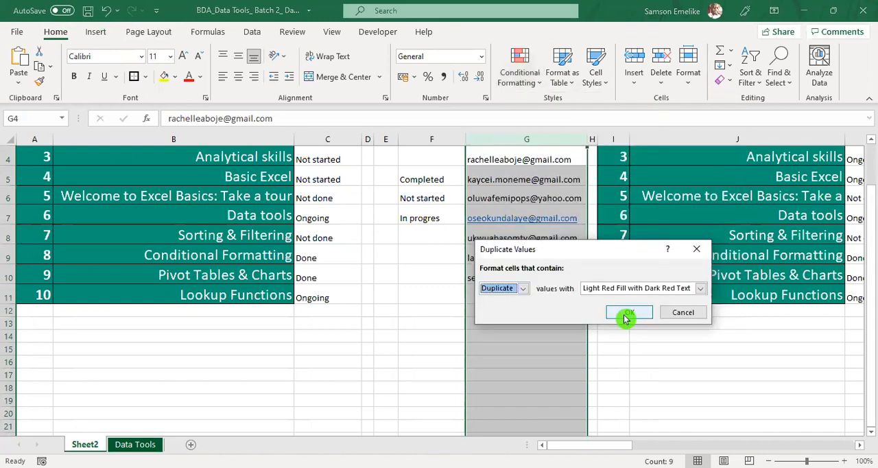
pyautogui.click(622, 314)
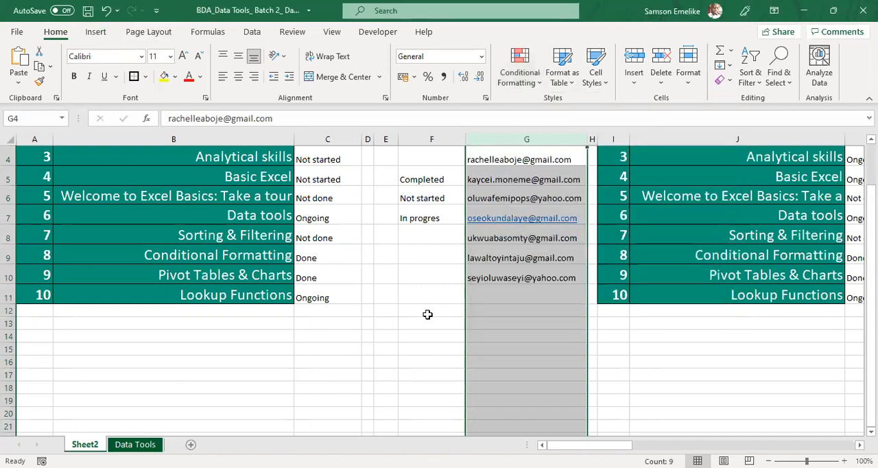
# Step: Enter two already listed e-mail addresses again in G11 and G12 to test the duplicate highlighting
pyautogui.click(425, 294)
pyautogui.click(530, 294)
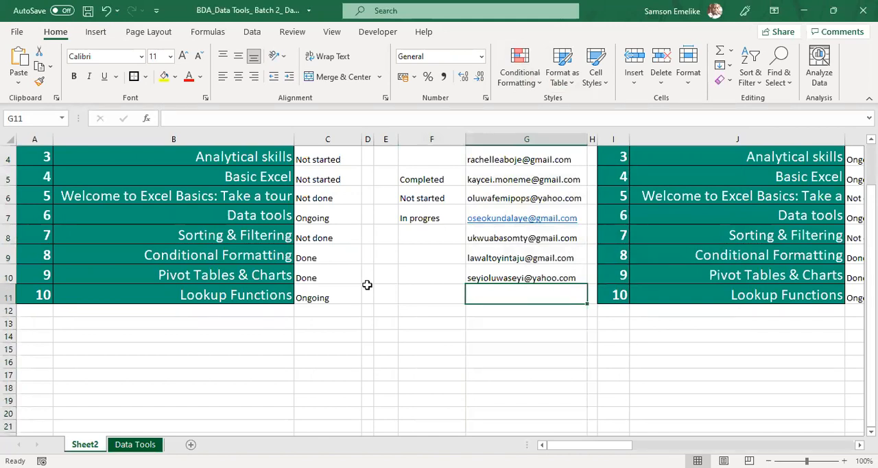
pyautogui.hotkey('alt', 'Tab')
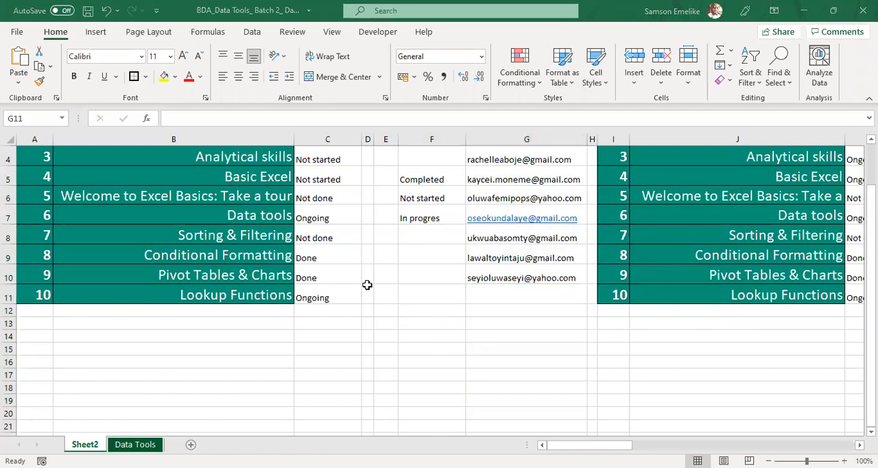
pyautogui.click(514, 291)
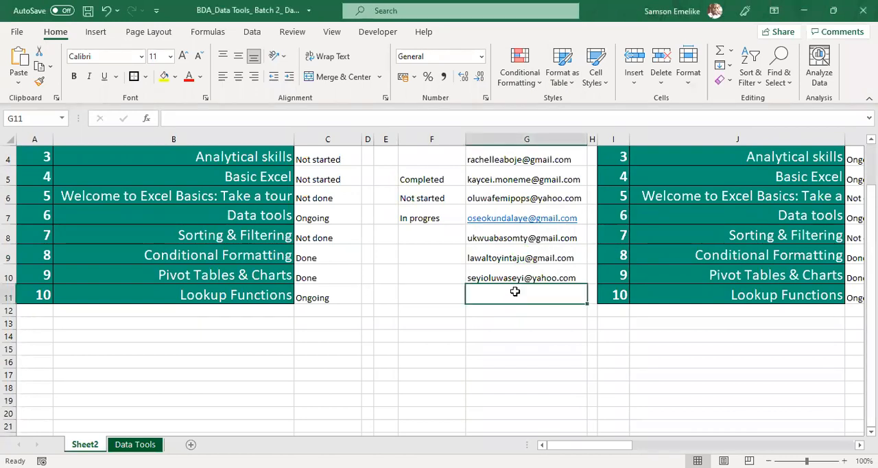
pyautogui.press('Return')
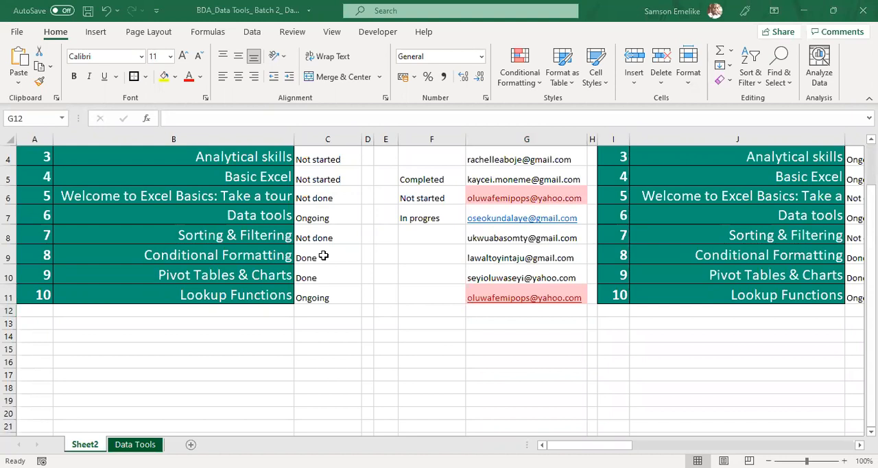
pyautogui.doubleClick(499, 310)
pyautogui.press('Return')
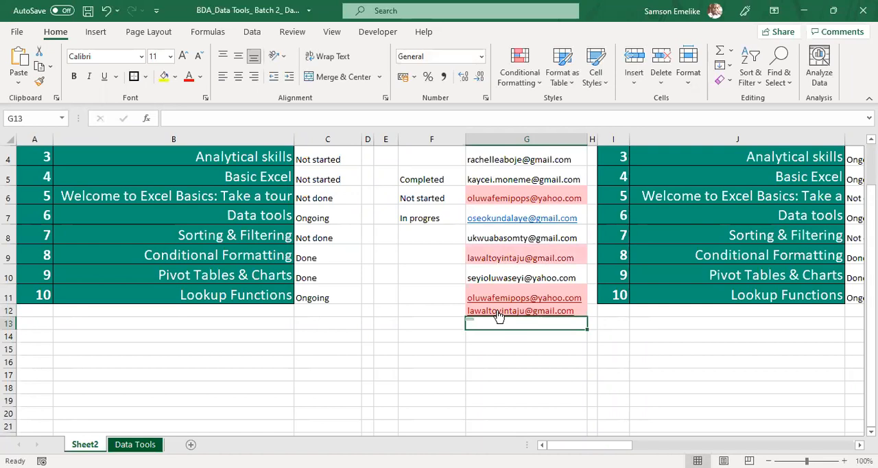
# Step: Clear the two repeated e-mail addresses from G12 and G11
pyautogui.click(500, 313)
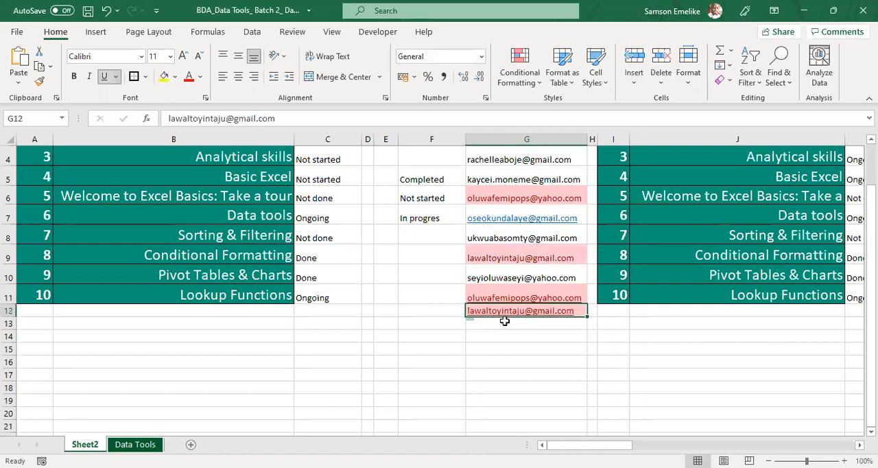
pyautogui.press('Delete')
pyautogui.press('Up')
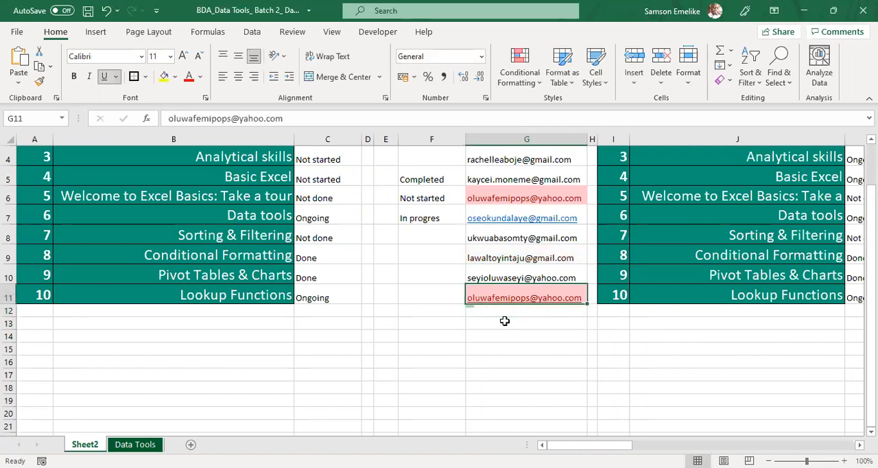
pyautogui.press('Delete')
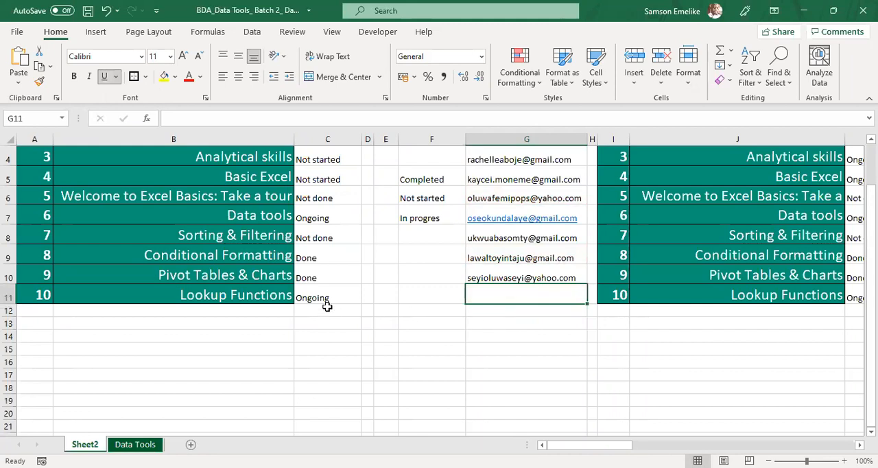
# Step: Paste another participant's e-mail address from the other window into G11
pyautogui.hotkey('alt', 'Tab')
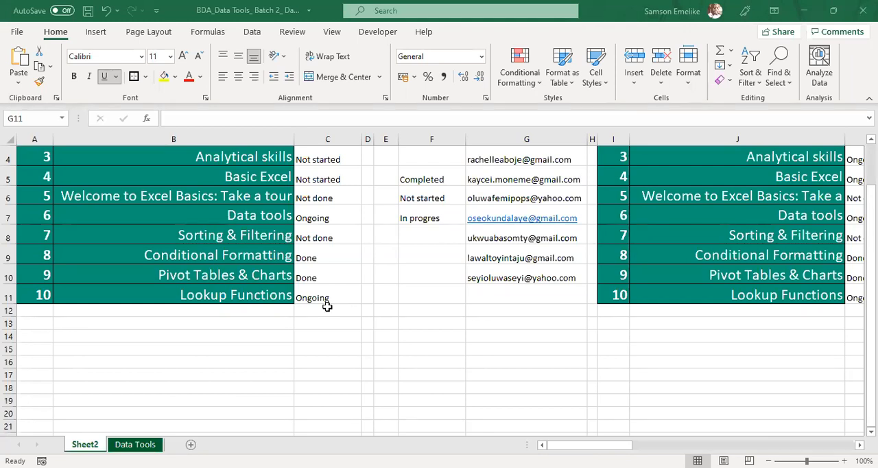
pyautogui.click(504, 297)
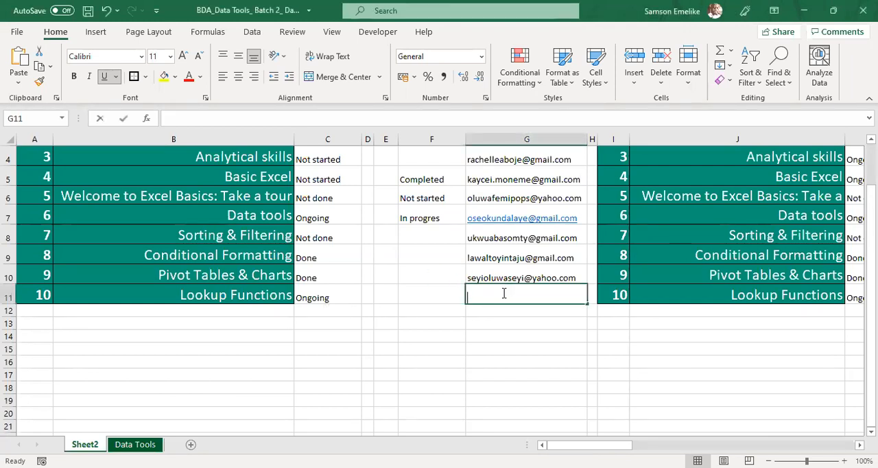
pyautogui.doubleClick(504, 295)
pyautogui.hotkey('ctrl', 'v')
pyautogui.press('Return')
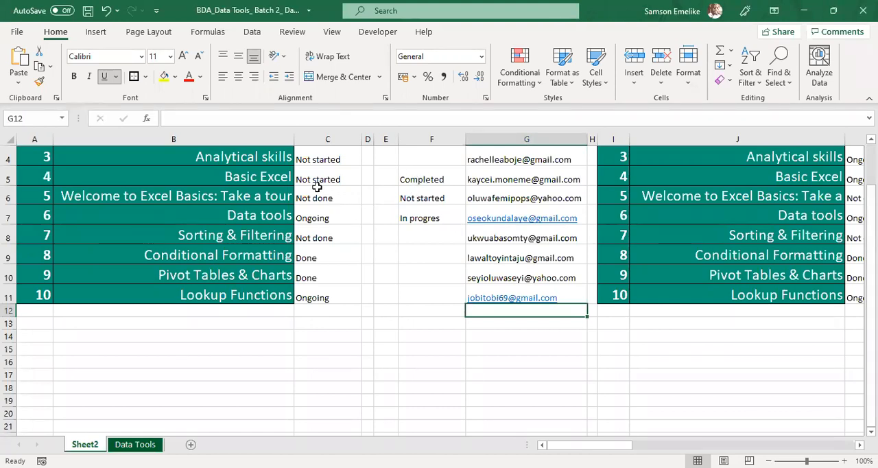
# Step: Change the data validation list source of the Status cells C2:C11 to Done,Not done,Ongoing
pyautogui.scroll(1, 315, 186)
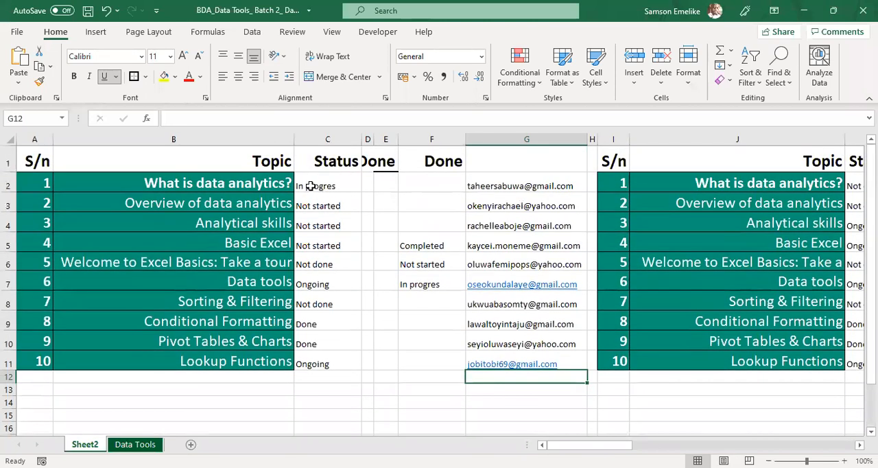
pyautogui.click(310, 186)
pyautogui.moveTo(310, 186); pyautogui.dragTo(304, 328)
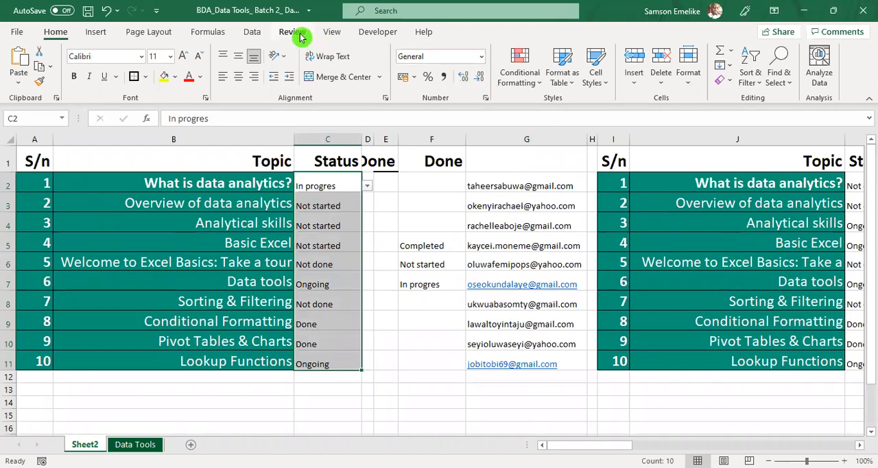
pyautogui.click(253, 33)
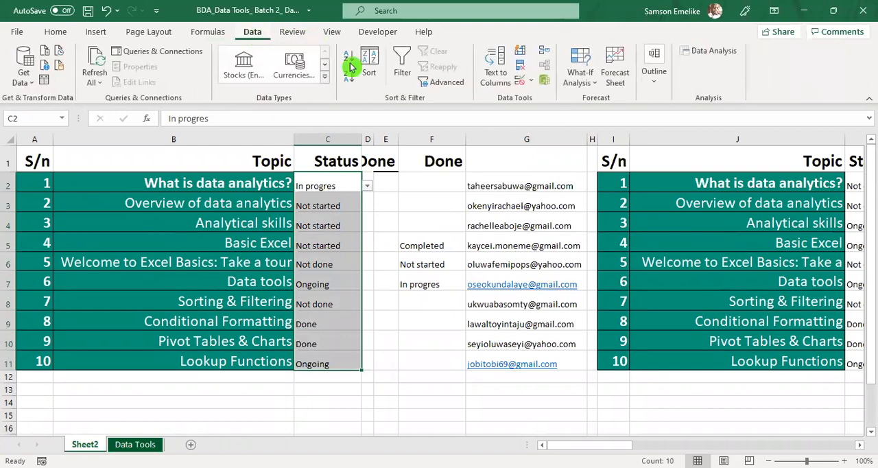
pyautogui.click(532, 83)
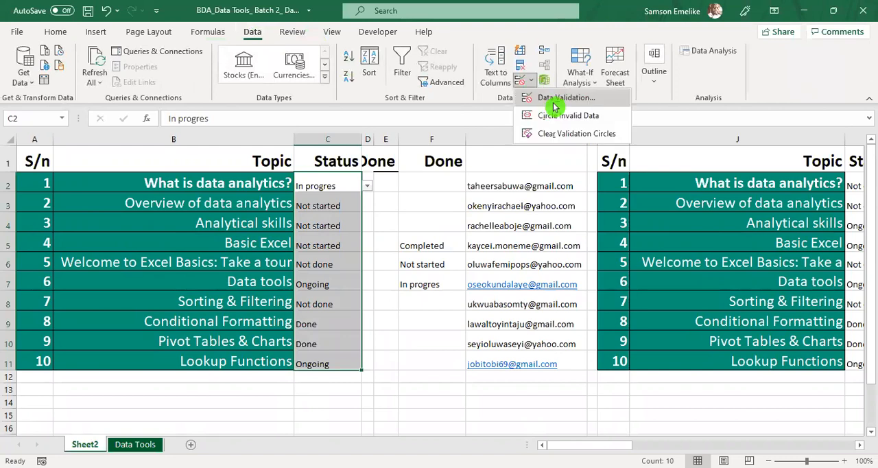
pyautogui.click(566, 97)
pyautogui.moveTo(559, 187); pyautogui.dragTo(538, 119)
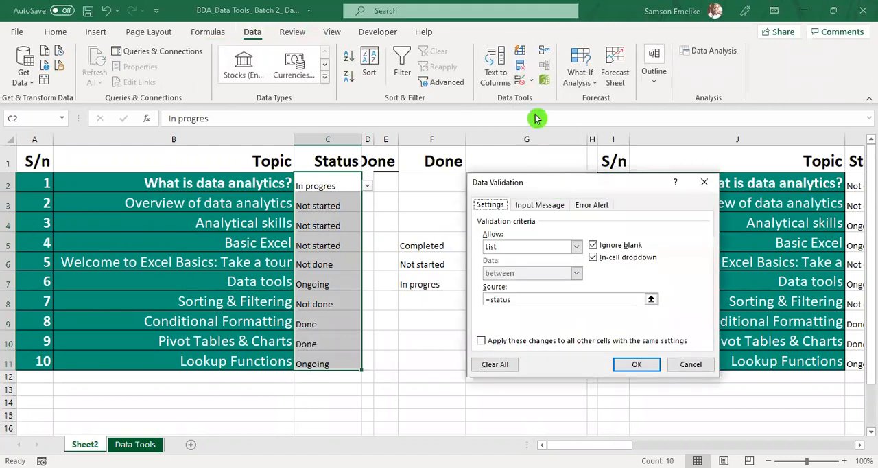
pyautogui.click(510, 237)
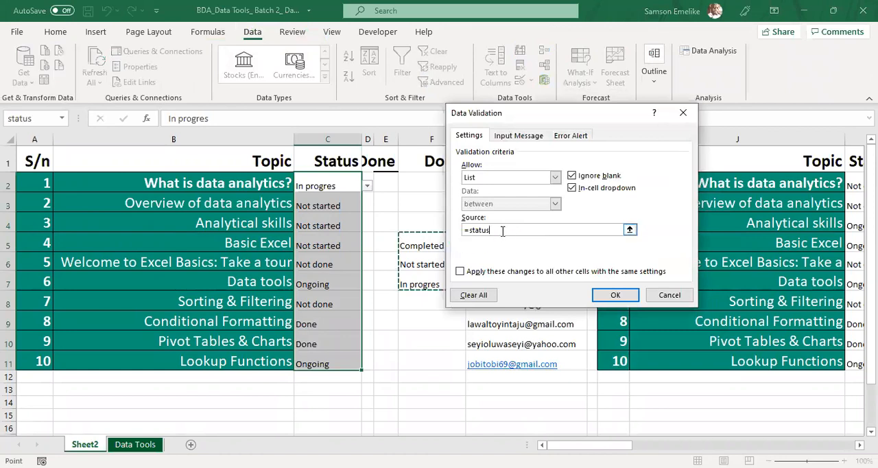
pyautogui.press('BackSpace')
pyautogui.press('BackSpace')
pyautogui.press('BackSpace')
pyautogui.press('BackSpace')
pyautogui.press('BackSpace')
pyautogui.press('BackSpace')
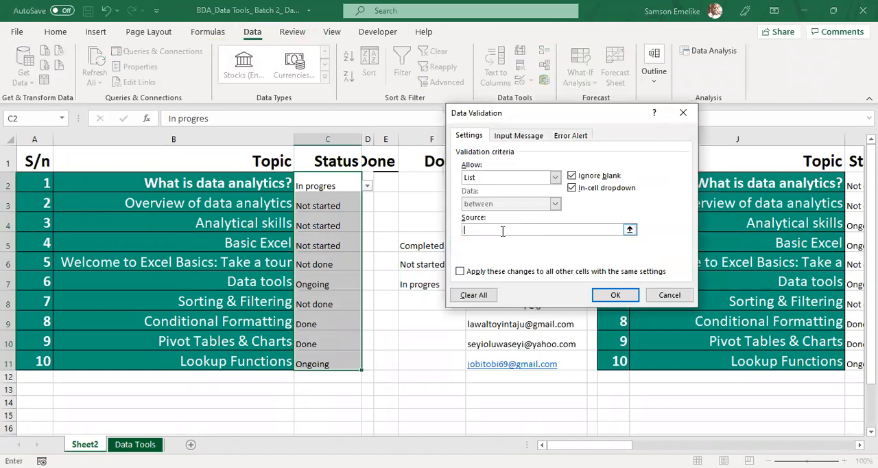
pyautogui.write('Done,Not done,Ongoing')
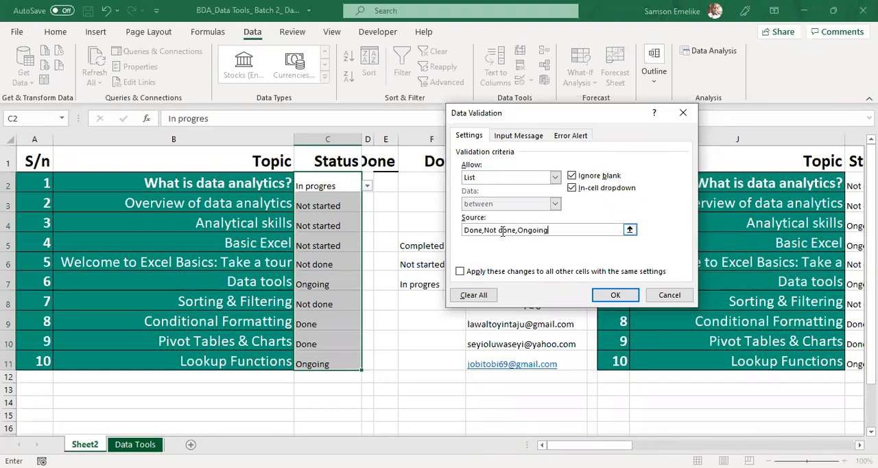
pyautogui.click(617, 297)
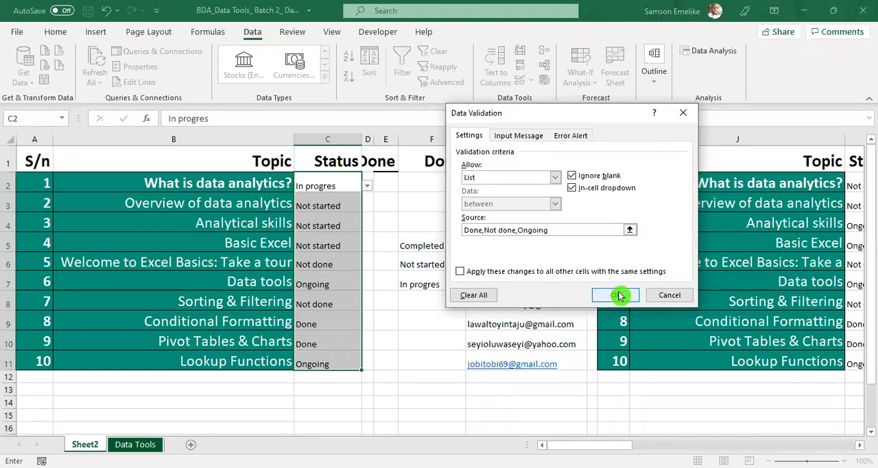
# Step: Clear all existing status entries in C2:C11
pyautogui.click(350, 186)
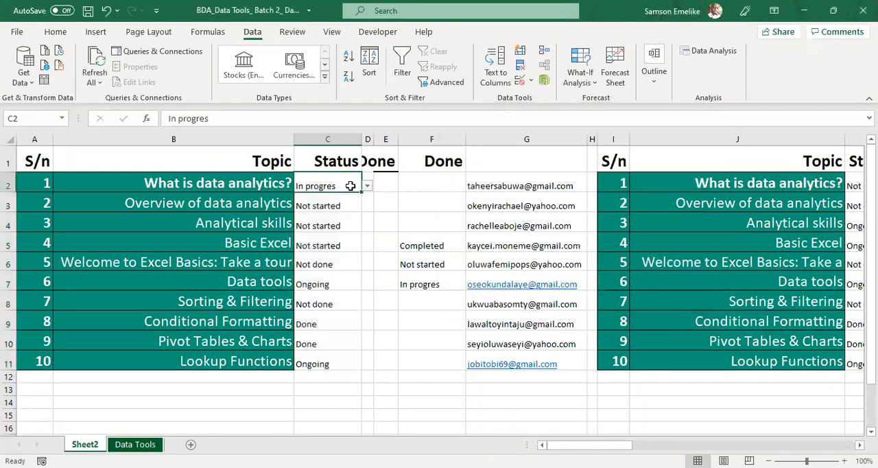
pyautogui.moveTo(349, 186); pyautogui.dragTo(343, 364)
pyautogui.press('Delete')
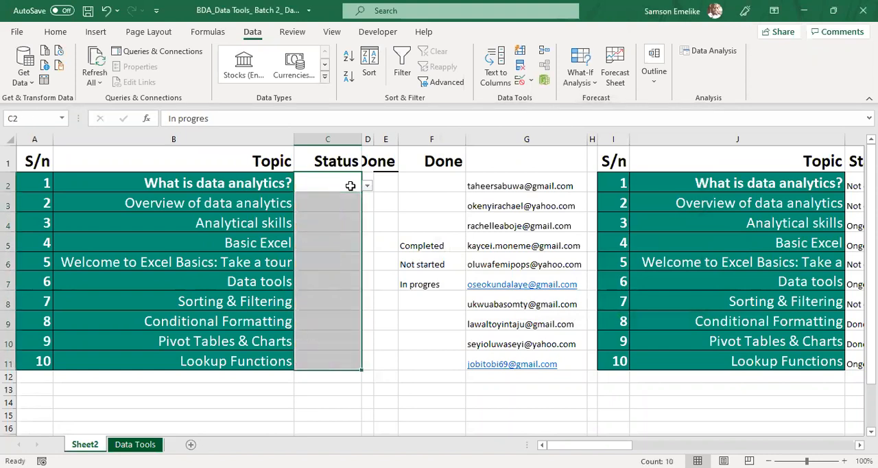
# Step: Choose statuses for the first four topics from their dropdowns: Not done, Not done, Ongoing and Done
pyautogui.click(350, 185)
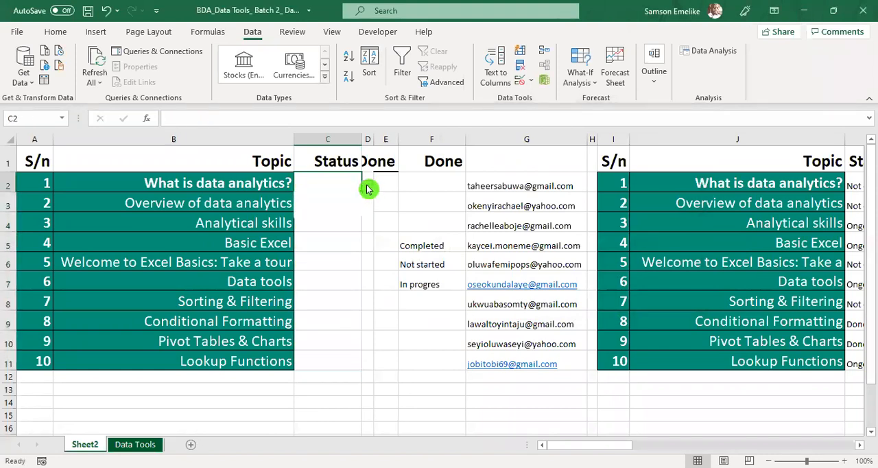
pyautogui.click(366, 187)
pyautogui.click(314, 205)
pyautogui.click(353, 204)
pyautogui.click(367, 205)
pyautogui.click(326, 226)
pyautogui.click(325, 223)
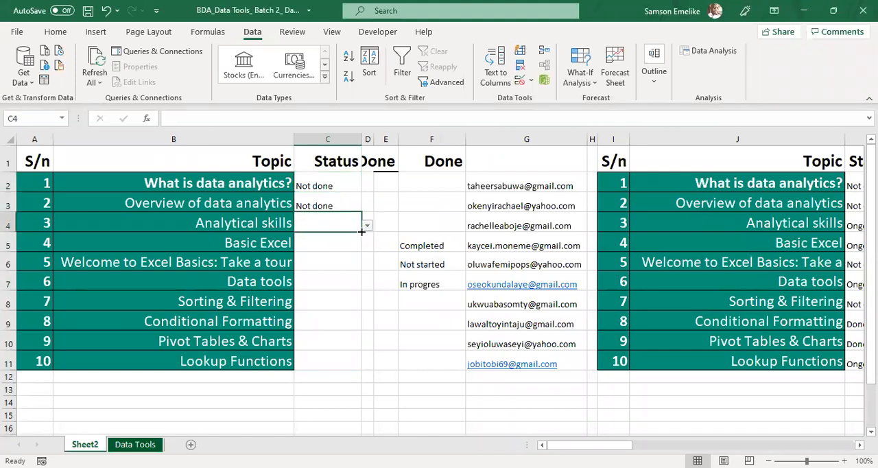
pyautogui.click(367, 225)
pyautogui.click(326, 255)
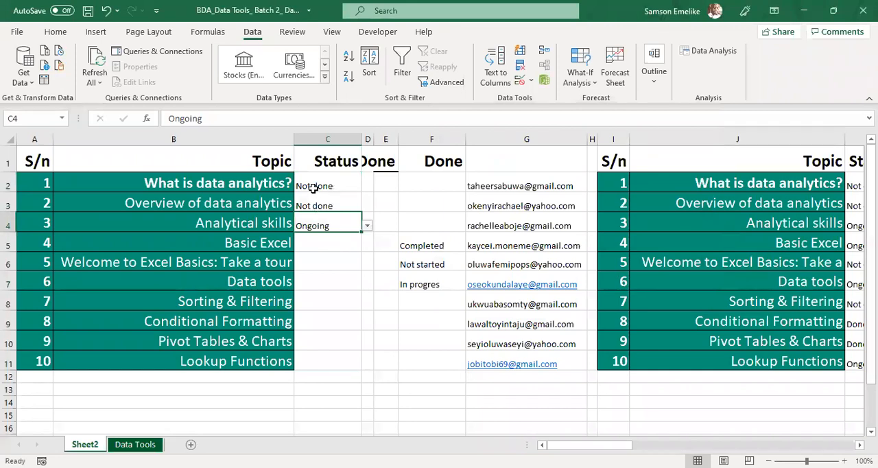
pyautogui.click(348, 240)
pyautogui.click(368, 246)
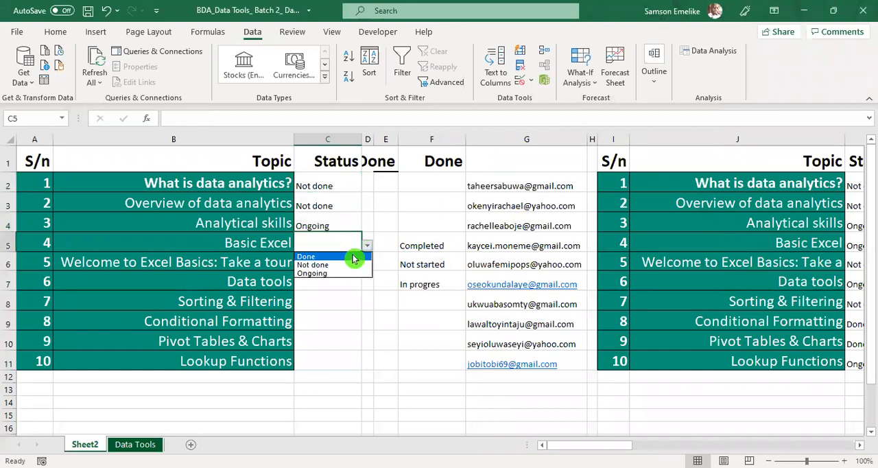
pyautogui.click(322, 256)
# Step: Copy the statuses in C3:C5 into the remaining Status cells C6:C11
pyautogui.moveTo(316, 205); pyautogui.dragTo(308, 360)
pyautogui.hotkey('ctrl', 'c')
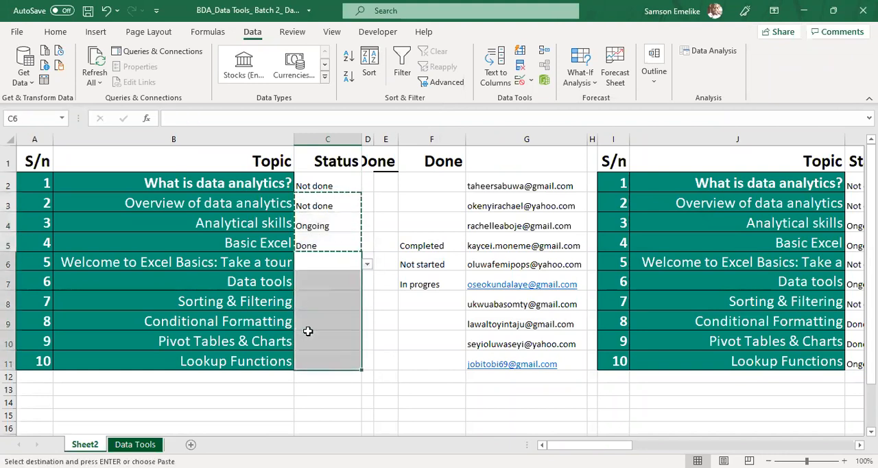
pyautogui.hotkey('ctrl', 'v')
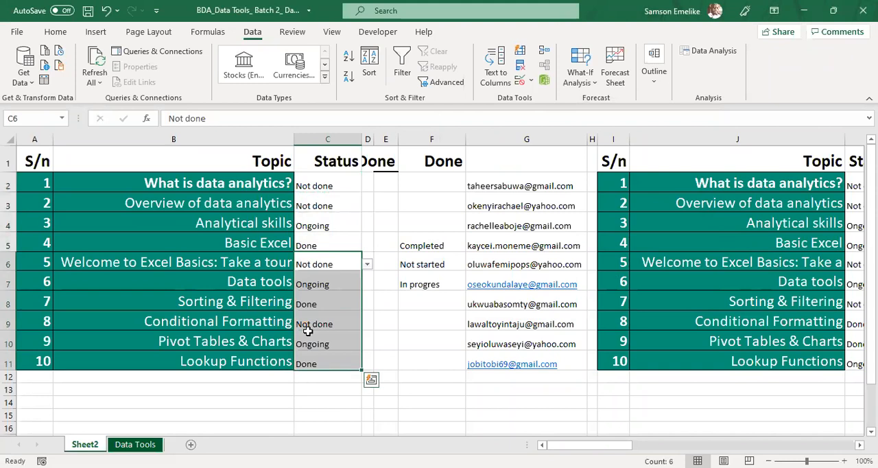
pyautogui.click(396, 306)
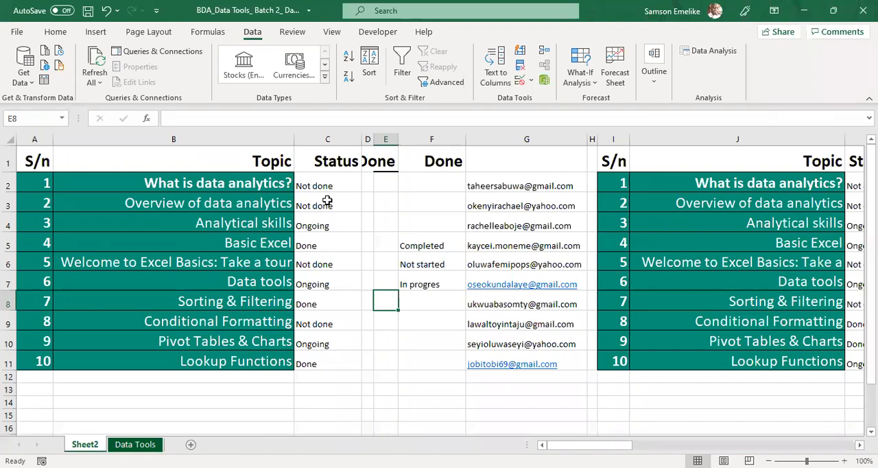
# Step: Insert a narrower column with no fill between Topic and Status
pyautogui.click(330, 139)
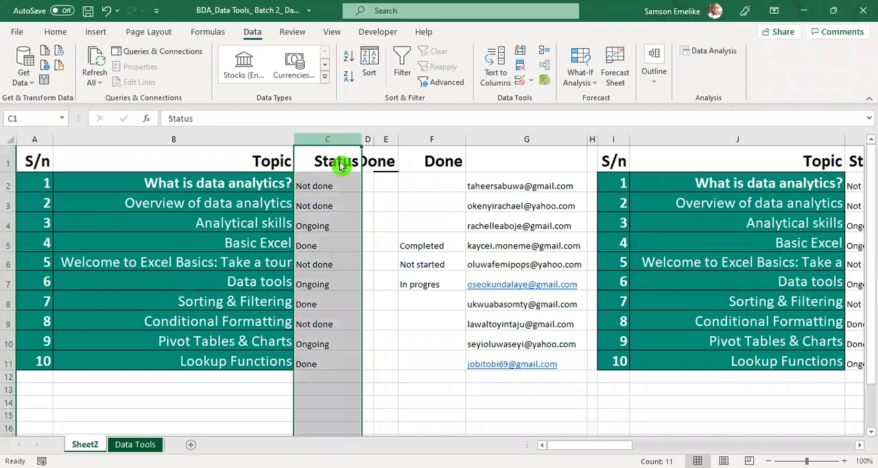
pyautogui.hotkey('ctrl', 'shift', '+')
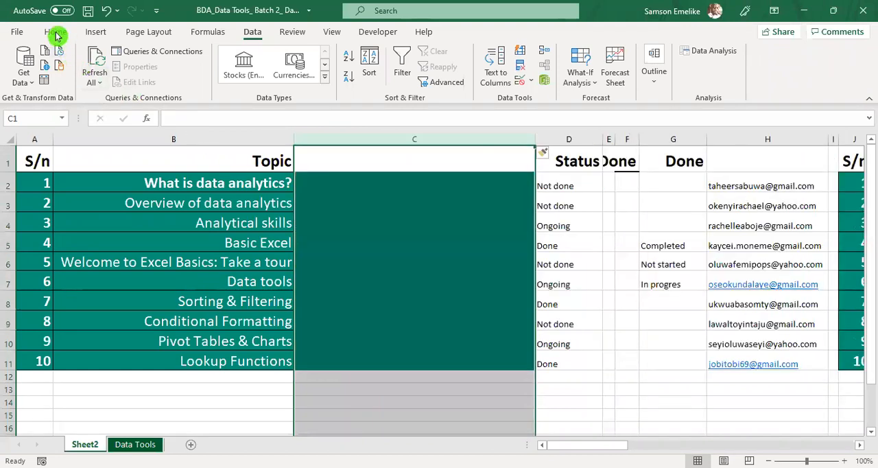
pyautogui.click(57, 34)
pyautogui.click(175, 77)
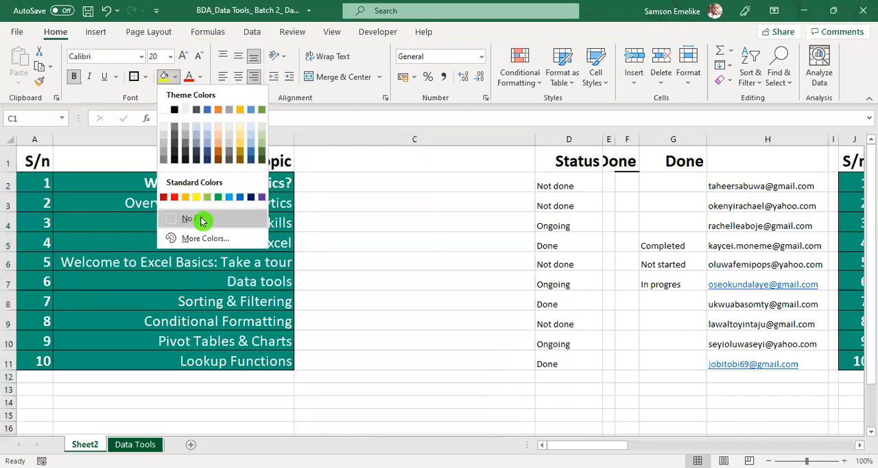
pyautogui.moveTo(534, 139); pyautogui.dragTo(381, 157)
# Step: Enter the header State in C1 and FCT as the first topic's state in C2
pyautogui.click(339, 163)
pyautogui.write('State')
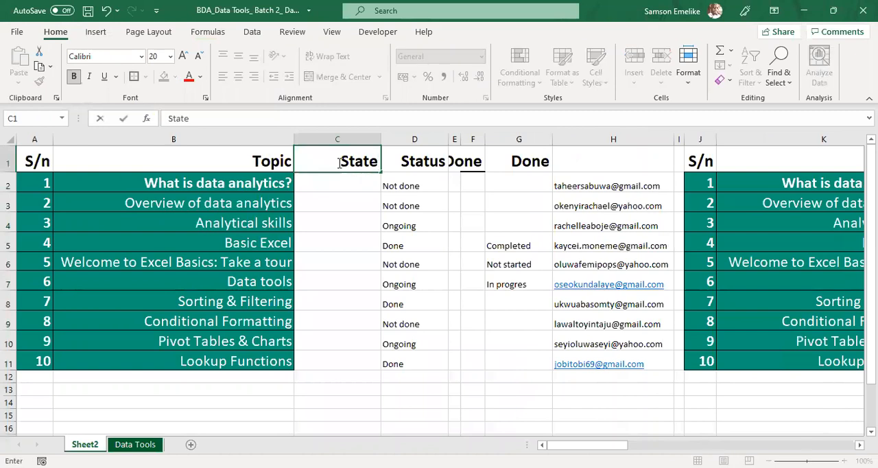
pyautogui.press('Return')
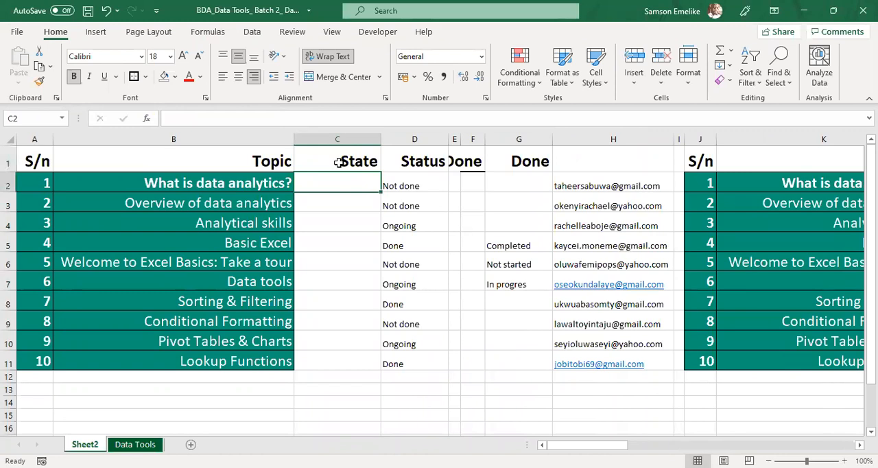
pyautogui.write('FCT')
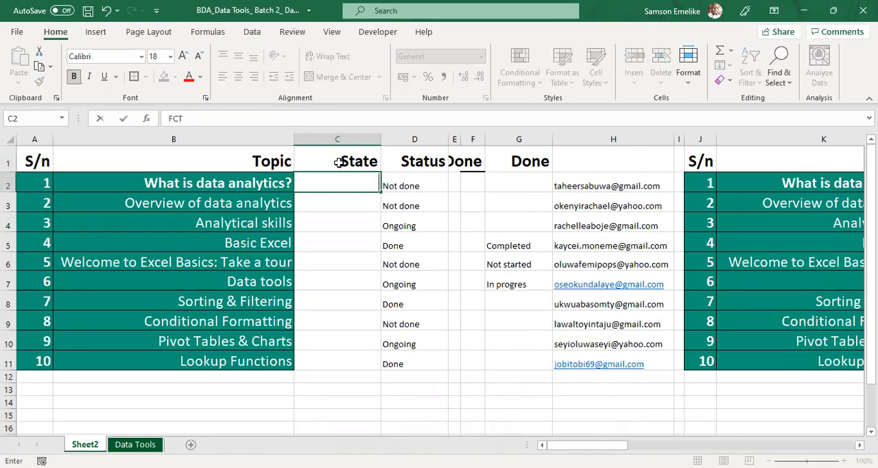
pyautogui.hotkey('ctrl', 'Return')
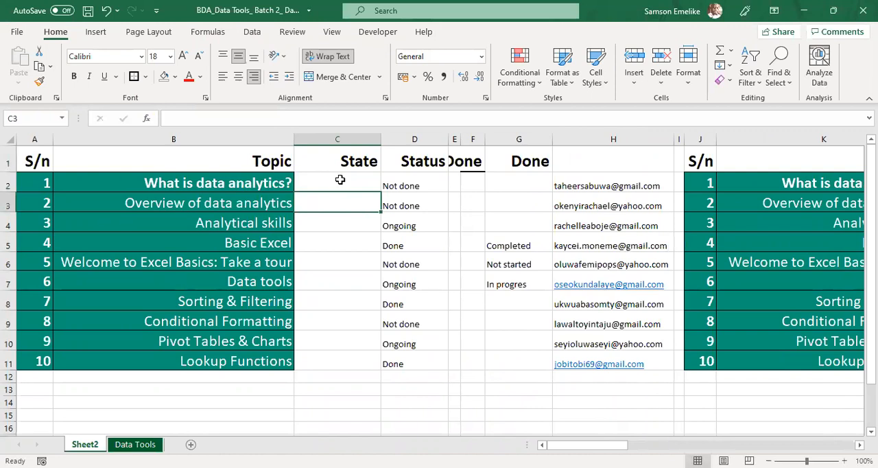
pyautogui.write('FCT')
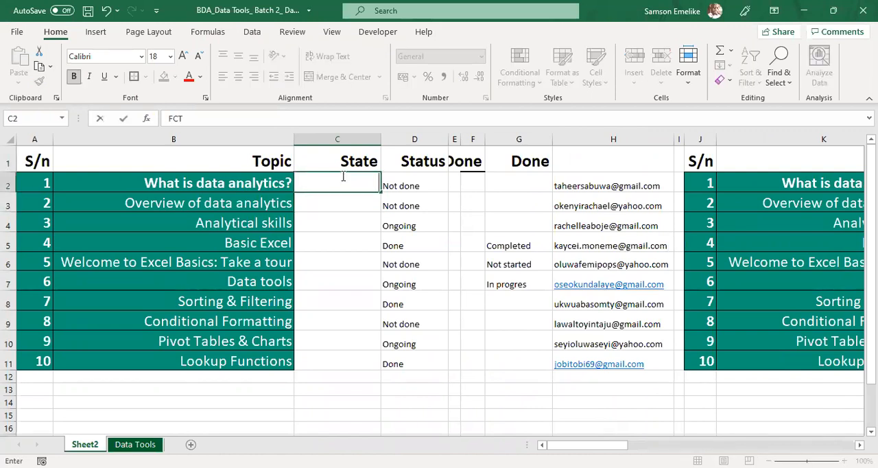
pyautogui.press('Return')
# Step: Set the font color of the cells C2:C11 to red
pyautogui.moveTo(341, 176); pyautogui.dragTo(321, 362)
pyautogui.click(192, 80)
pyautogui.click(355, 199)
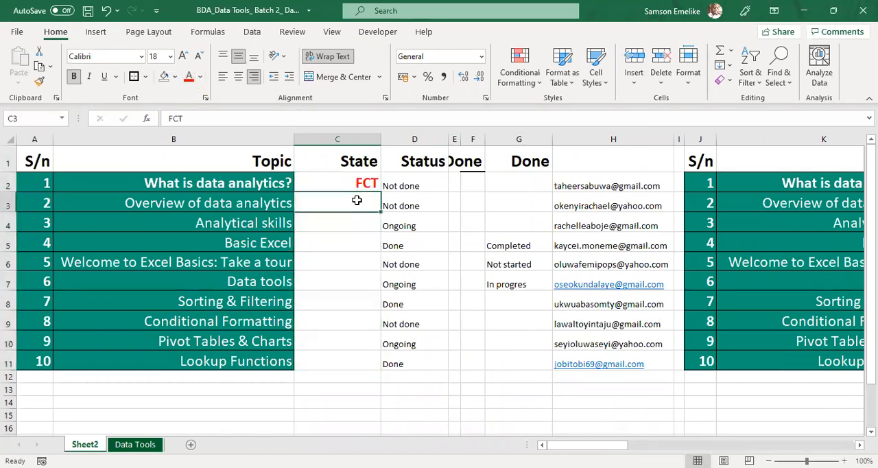
# Step: Enter the states Abia, Oyo, Osun and Kano in C3:C6
pyautogui.write('Abia')
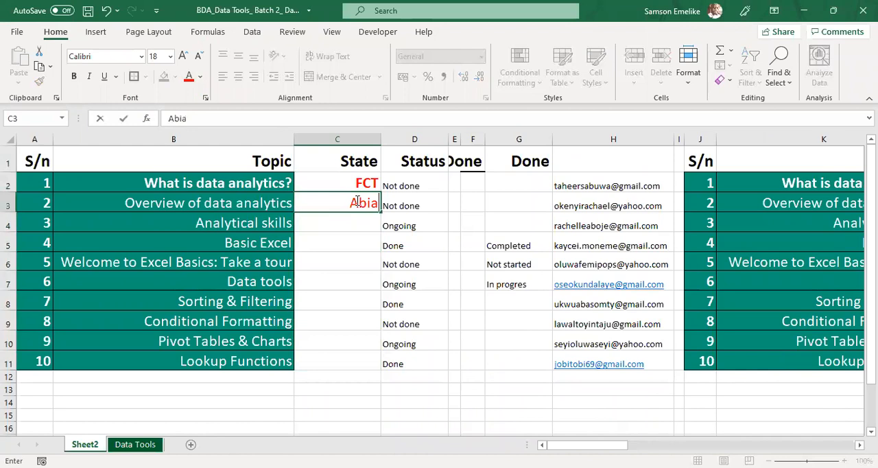
pyautogui.press('Return')
pyautogui.write('Oyo')
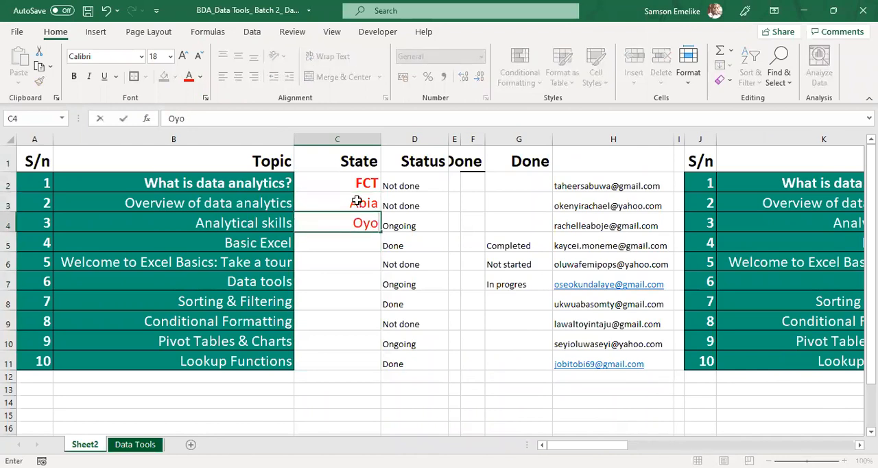
pyautogui.press('Return')
pyautogui.write('Osun')
pyautogui.press('Return')
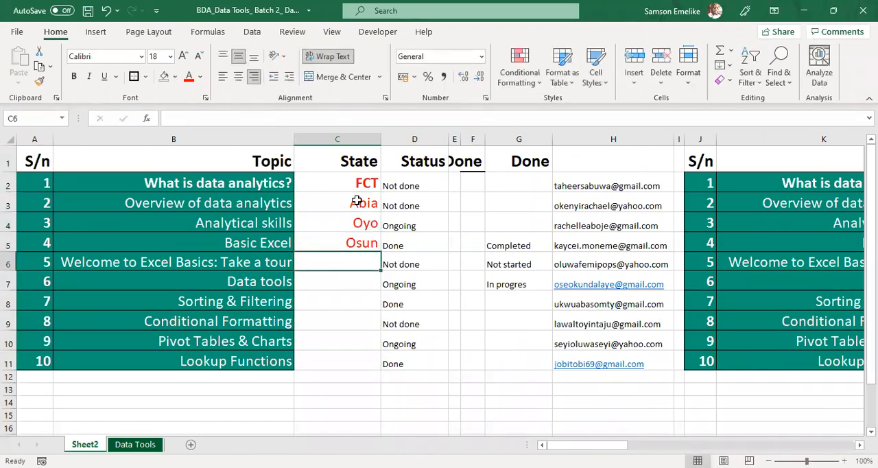
pyautogui.write('Kano')
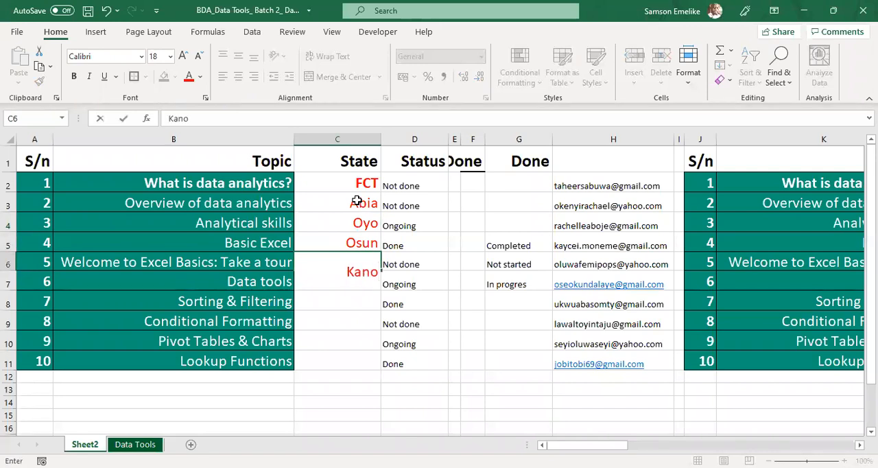
pyautogui.press('Return')
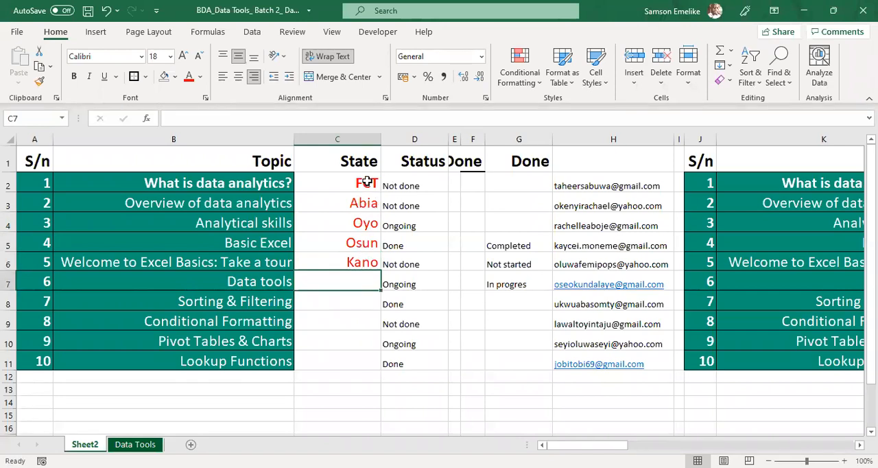
# Step: Change the header in C1 to Zone and clear the state entries in C2:C6
pyautogui.click(339, 159)
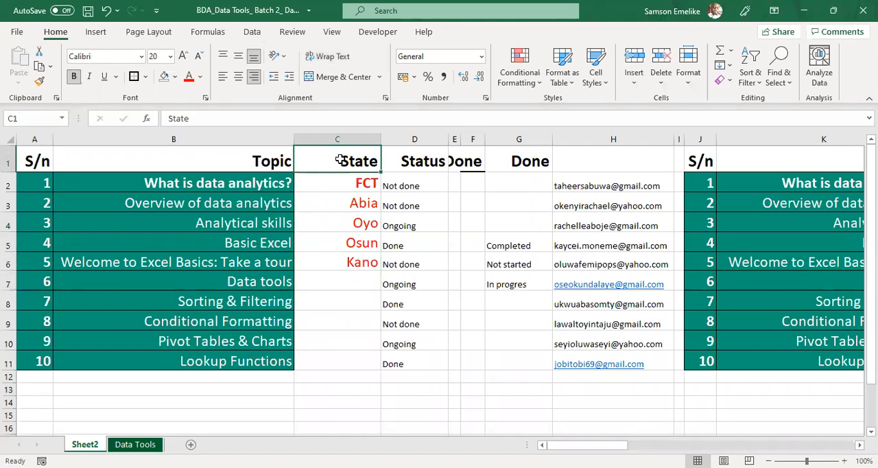
pyautogui.write('ZOne')
pyautogui.press('BackSpace')
pyautogui.press('BackSpace')
pyautogui.press('BackSpace')
pyautogui.write('one')
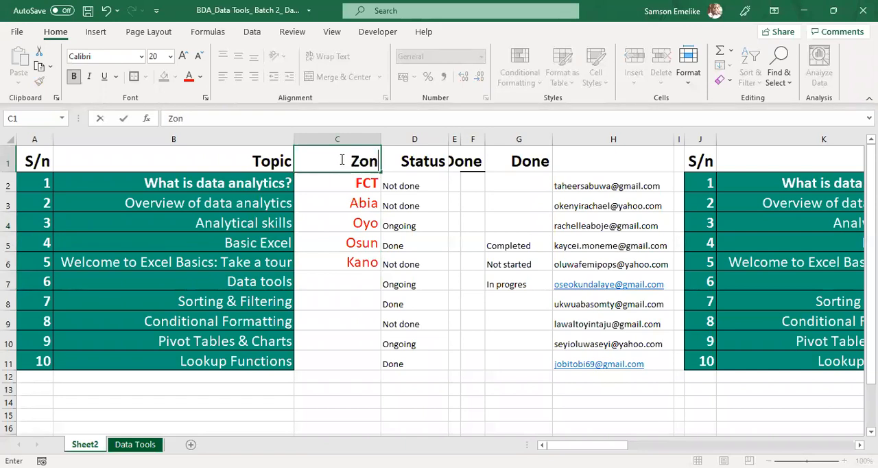
pyautogui.press('Return')
pyautogui.moveTo(344, 193); pyautogui.dragTo(350, 257)
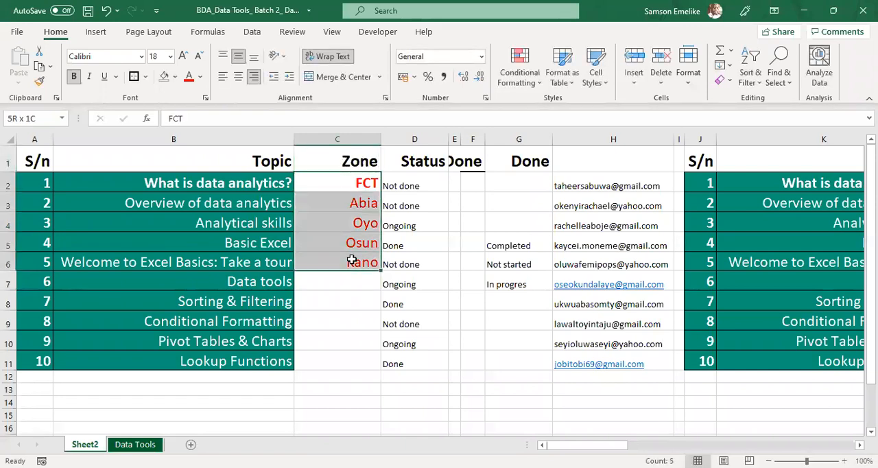
pyautogui.press('Delete')
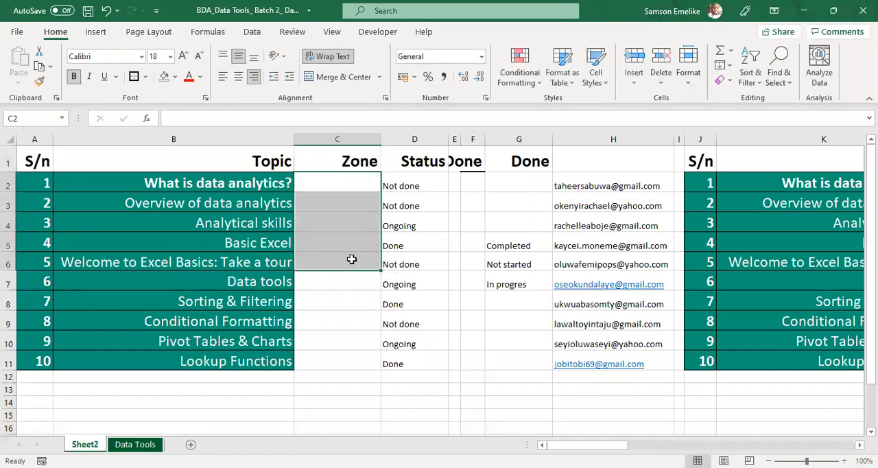
# Step: Enter the zones NC, SS and SW for the first three topics in C2:C4
pyautogui.click(331, 179)
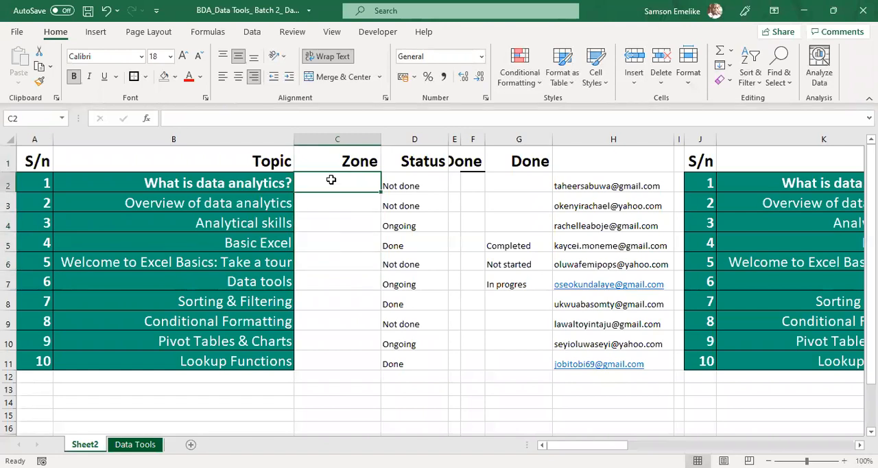
pyautogui.write('NC')
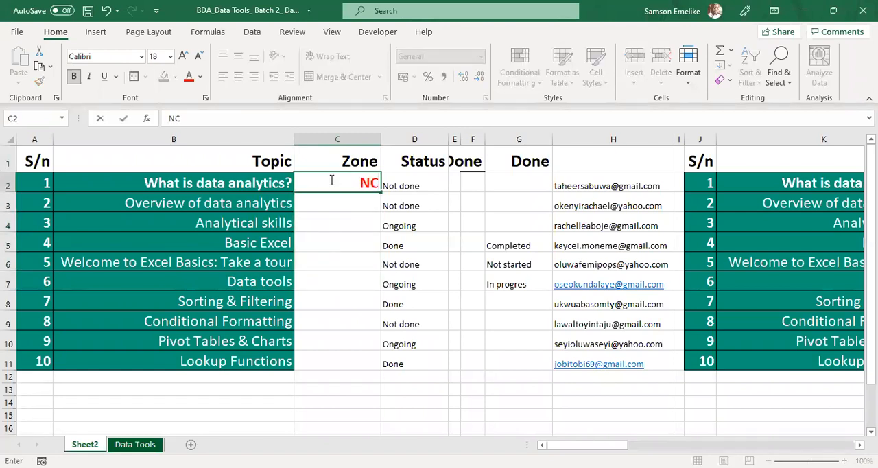
pyautogui.press('Return')
pyautogui.write('SS')
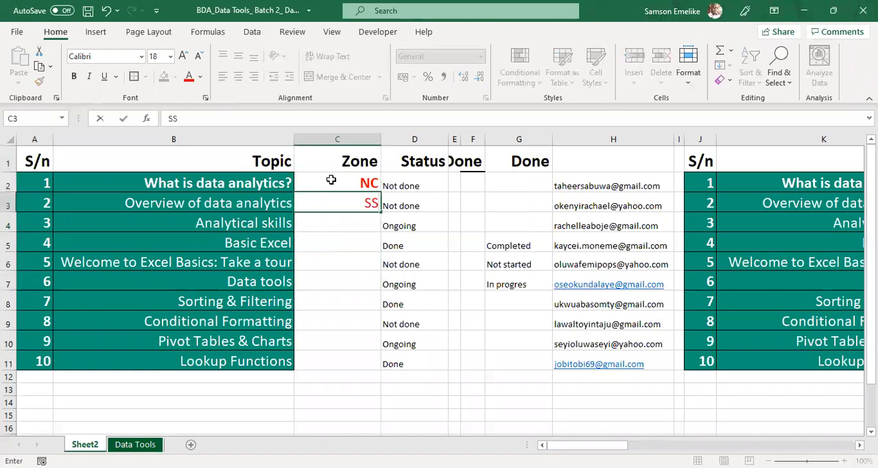
pyautogui.press('Return')
pyautogui.write('SW')
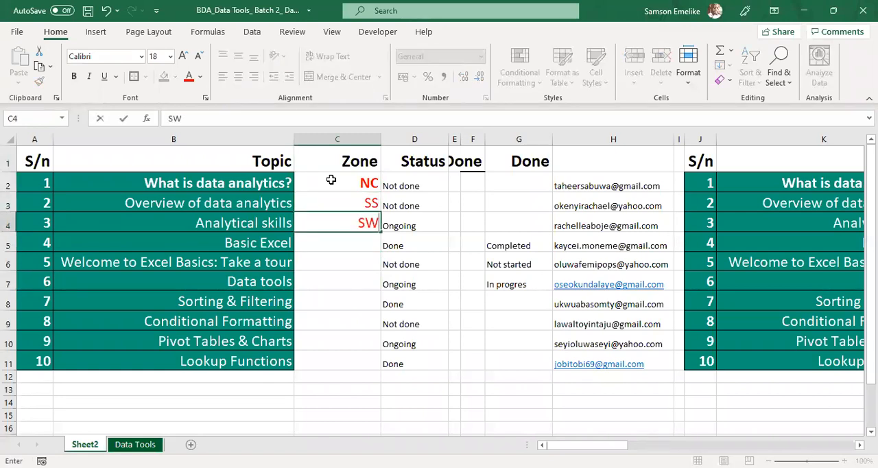
pyautogui.press('Return')
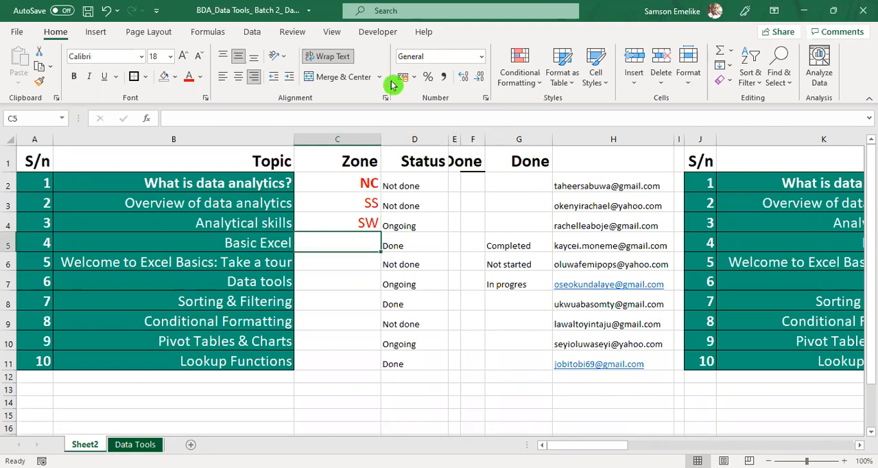
# Step: Apply list data validation to the Zone cells C2:C11 with the source NC,SS,SW
pyautogui.moveTo(355, 179); pyautogui.dragTo(342, 331)
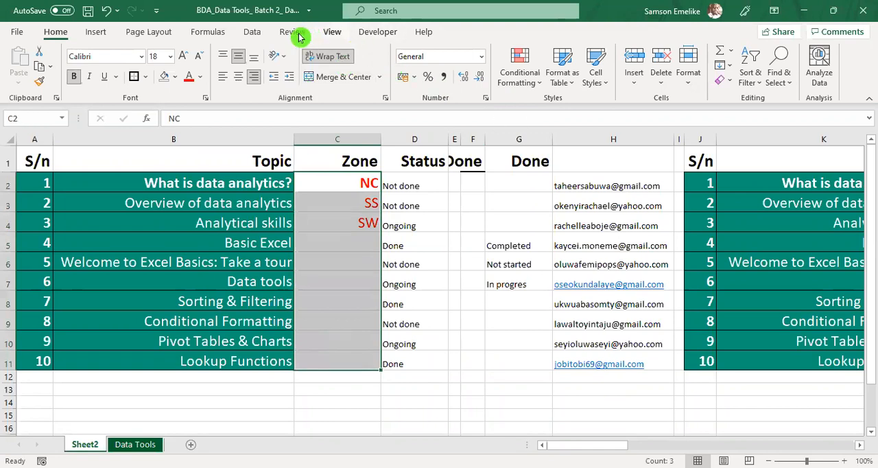
pyautogui.click(252, 32)
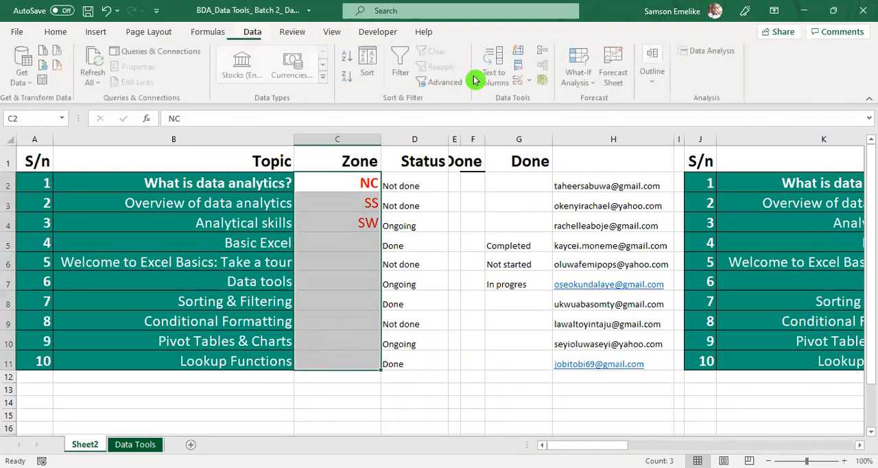
pyautogui.click(525, 82)
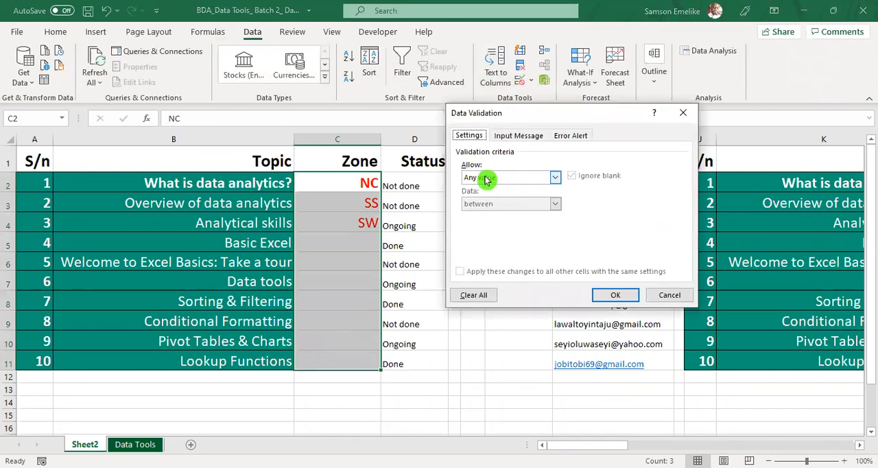
pyautogui.click(485, 179)
pyautogui.click(476, 214)
pyautogui.click(492, 229)
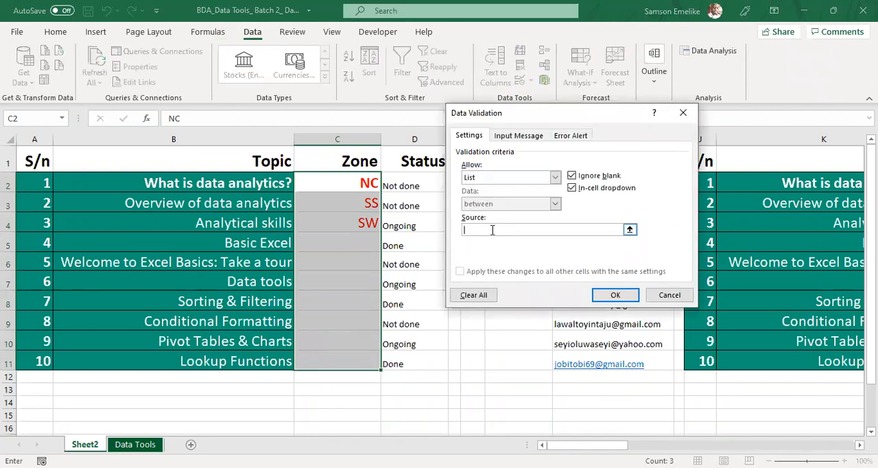
pyautogui.write('NC,SS,SW')
pyautogui.click(619, 294)
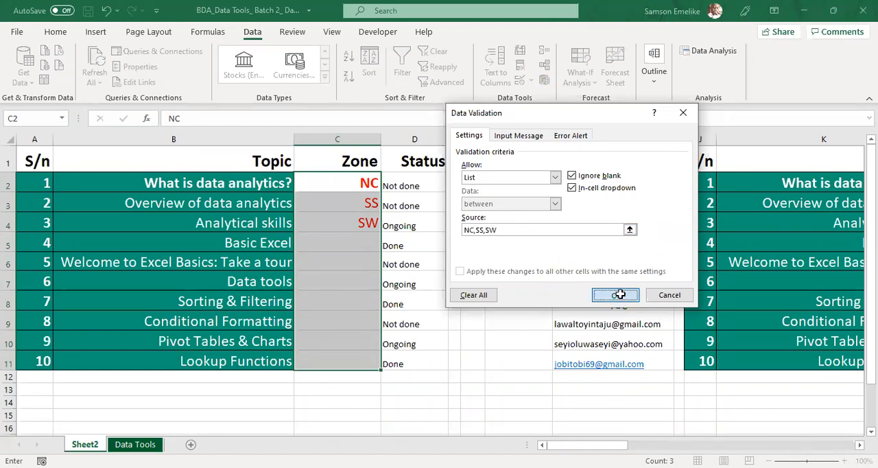
# Step: Choose zones SW, SS and NC from the dropdowns for topics 4, 5 and 6 in C5:C7
pyautogui.click(339, 209)
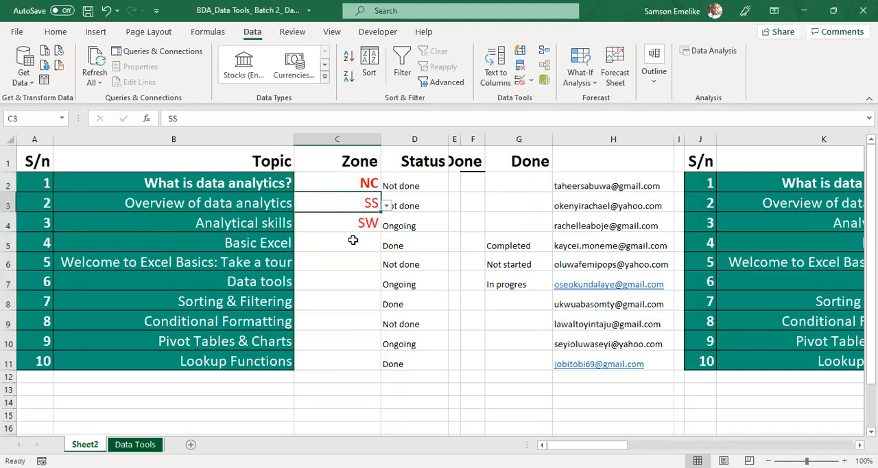
pyautogui.click(353, 240)
pyautogui.click(386, 245)
pyautogui.click(309, 274)
pyautogui.click(336, 265)
pyautogui.click(386, 264)
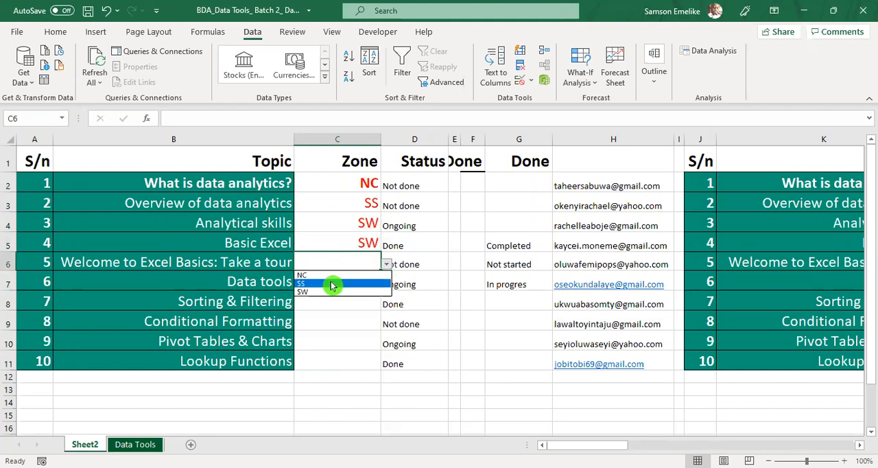
pyautogui.click(321, 283)
pyautogui.click(334, 284)
pyautogui.click(388, 285)
pyautogui.click(308, 297)
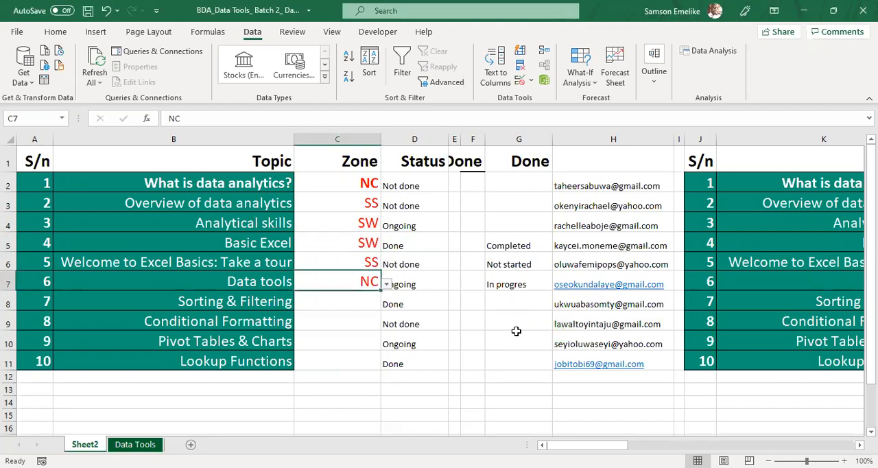
# Step: Enter the zone list NC, SS and SW in cells G9:G11
pyautogui.moveTo(515, 321); pyautogui.dragTo(514, 357)
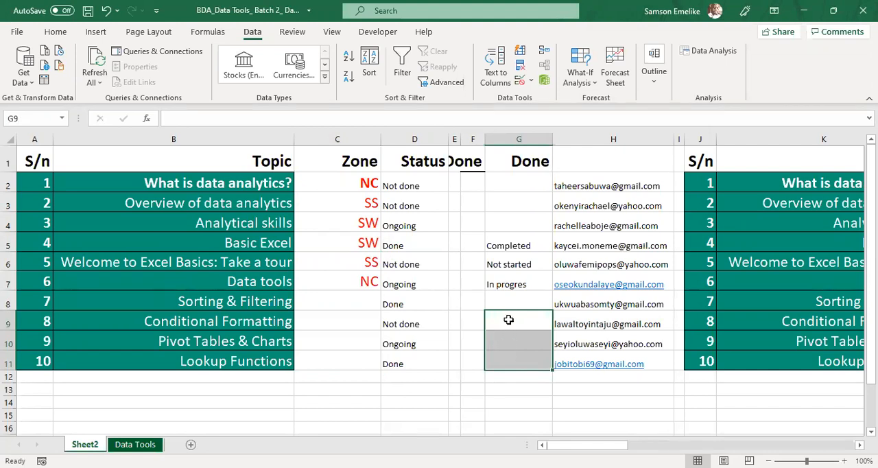
pyautogui.click(508, 320)
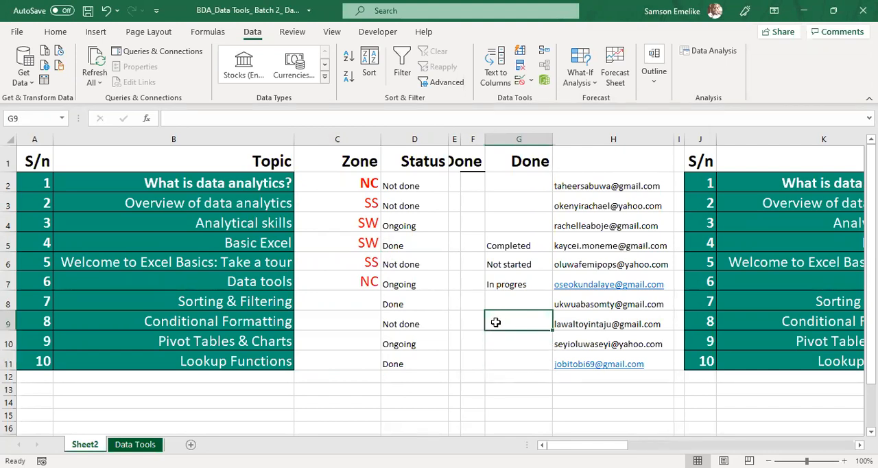
pyautogui.write('NC')
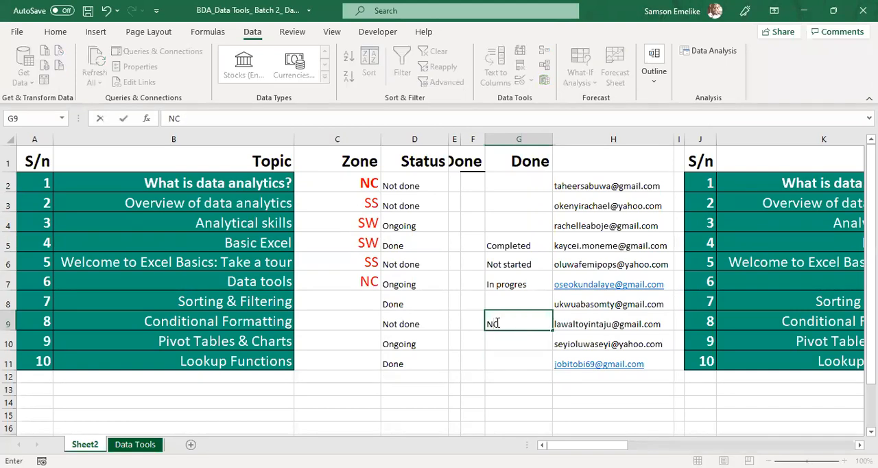
pyautogui.press('Return')
pyautogui.write('SS')
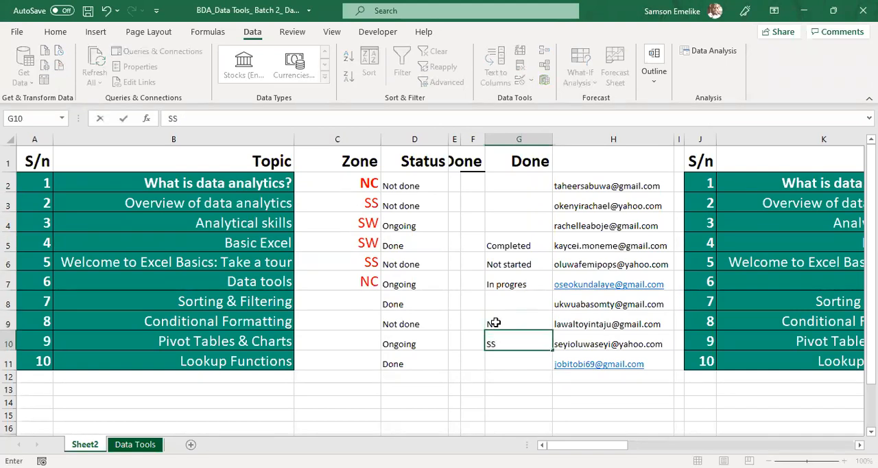
pyautogui.press('Return')
pyautogui.write('SW')
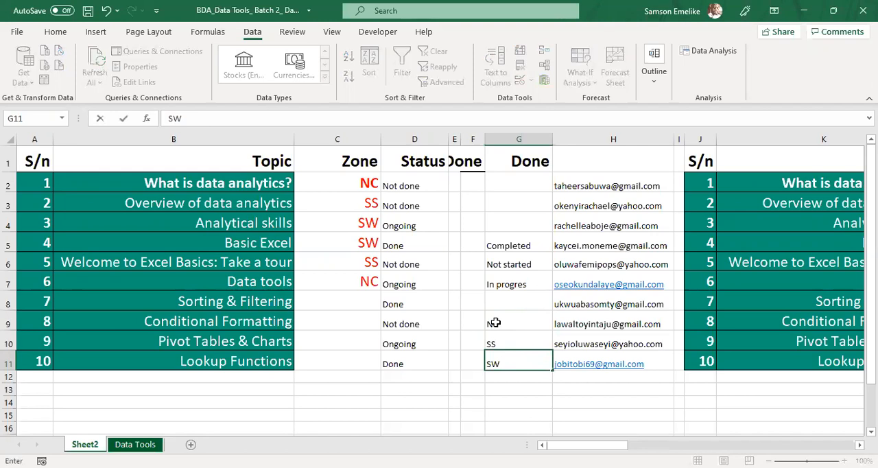
pyautogui.press('Return')
# Step: Name the zone list in G9:G11 ZONE, and reselect the zone and status lists to check their range names
pyautogui.moveTo(495, 323); pyautogui.dragTo(498, 361)
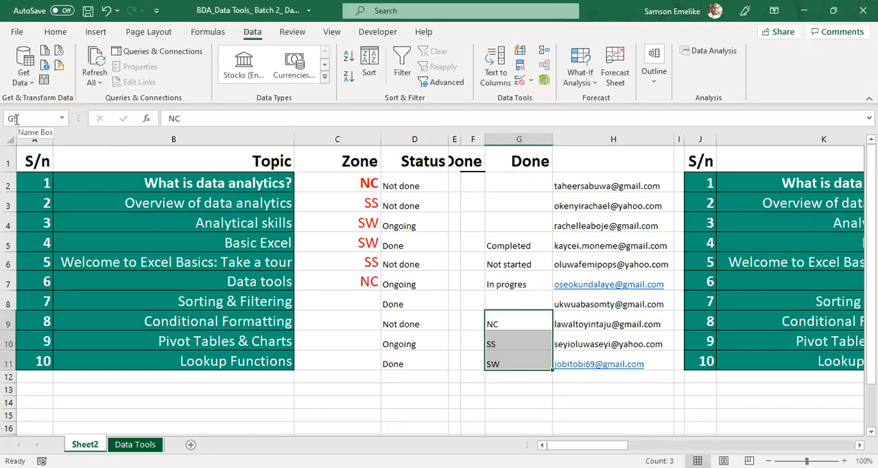
pyautogui.click(42, 119)
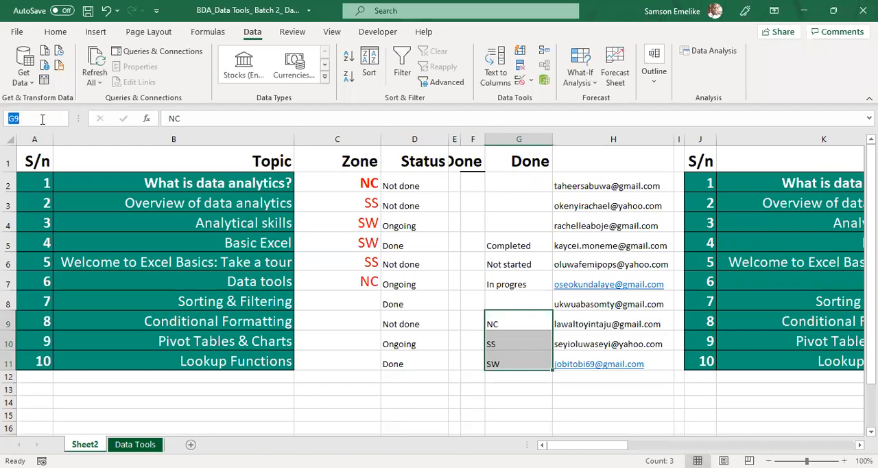
pyautogui.write('ZON')
pyautogui.press('Return')
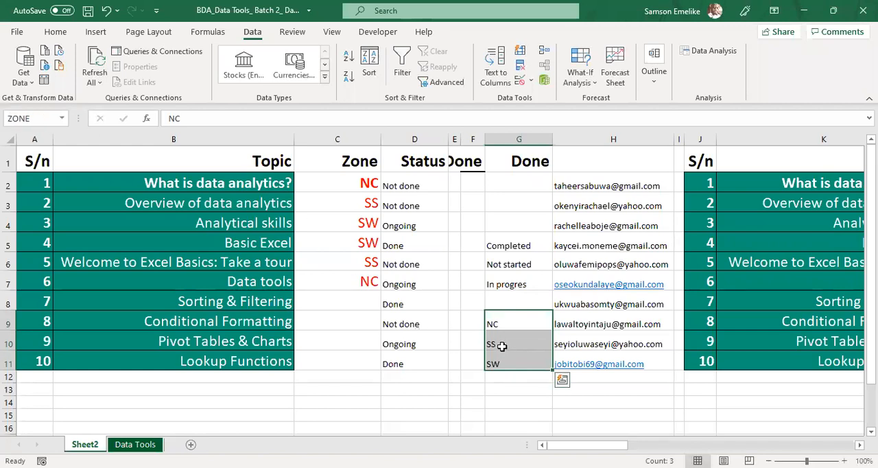
pyautogui.click(502, 346)
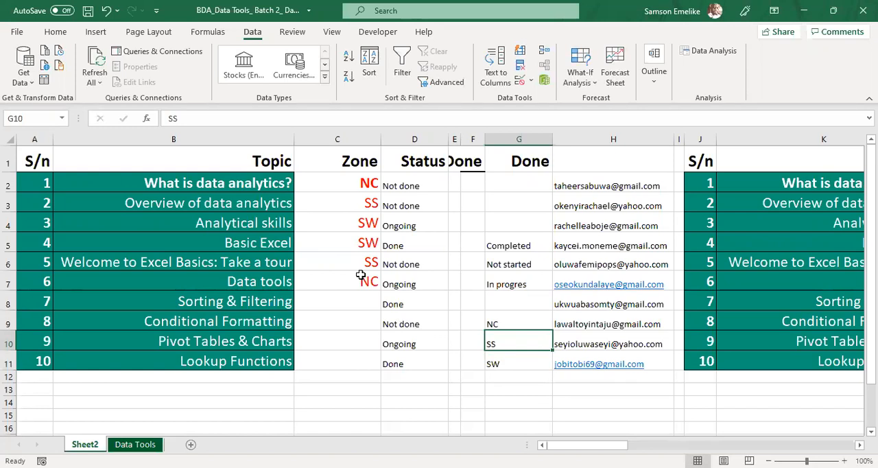
pyautogui.click(517, 315)
pyautogui.moveTo(518, 315); pyautogui.dragTo(519, 362)
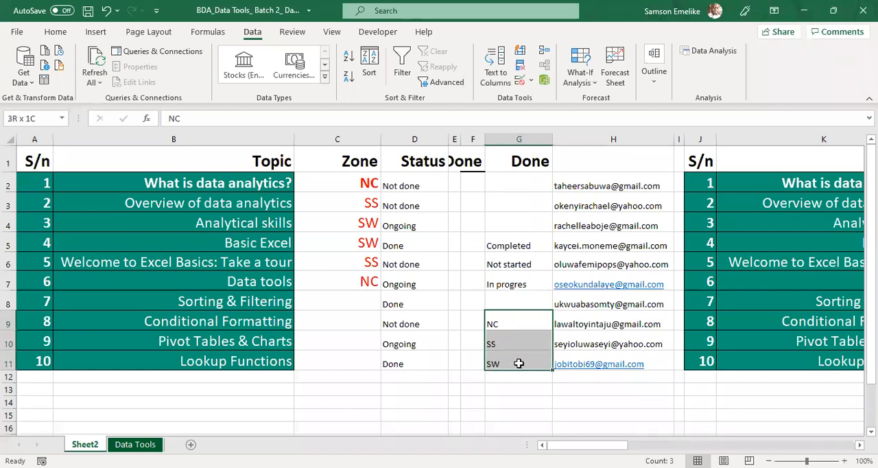
pyautogui.moveTo(501, 245); pyautogui.dragTo(507, 283)
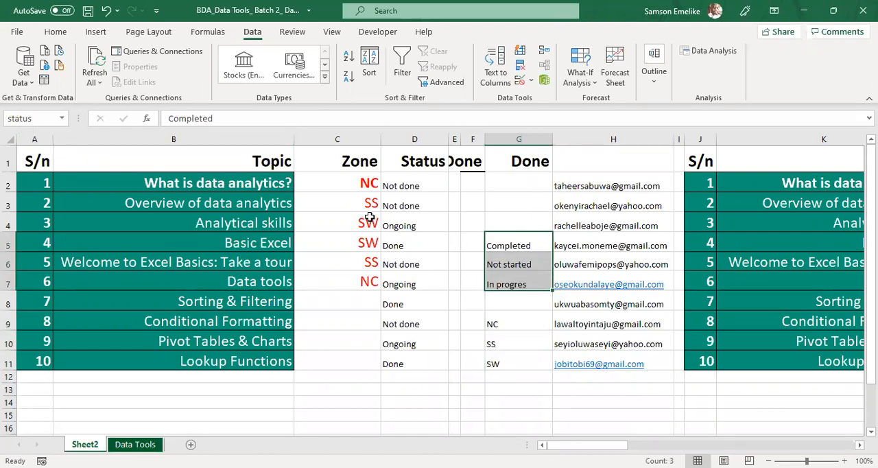
# Step: Clear the zone entries in C2:C7 and check the dropdown in C2
pyautogui.moveTo(353, 180); pyautogui.dragTo(362, 280)
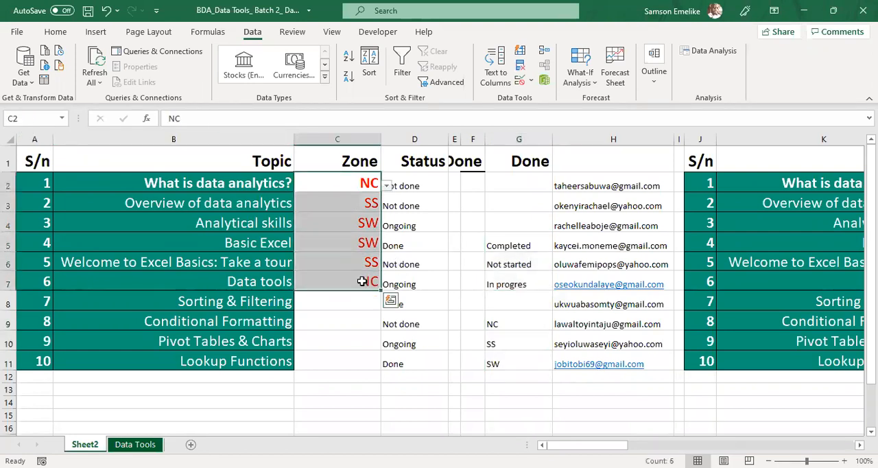
pyautogui.press('Delete')
pyautogui.click(338, 182)
pyautogui.click(386, 188)
pyautogui.click(324, 231)
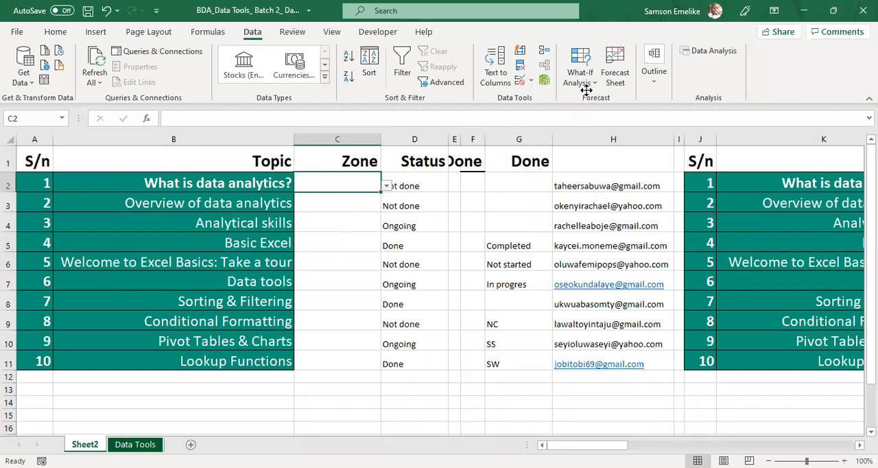
# Step: Replace the list validation source of cell C2 with the named range =ZONE
pyautogui.click(532, 81)
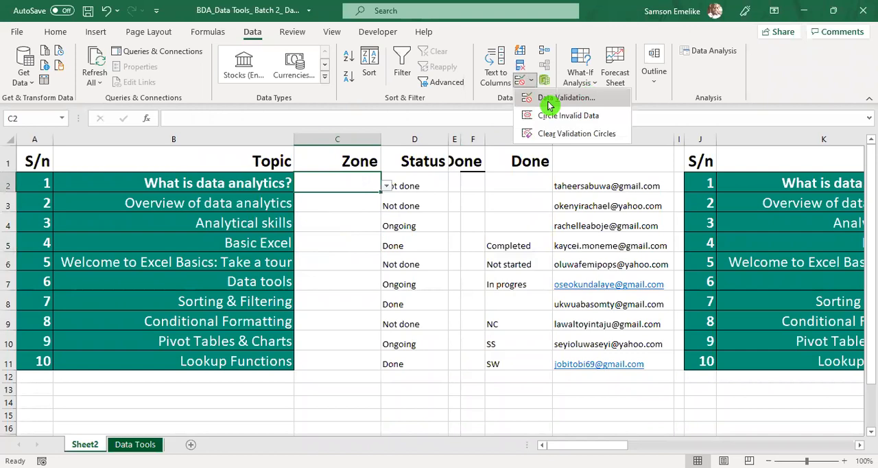
pyautogui.click(549, 102)
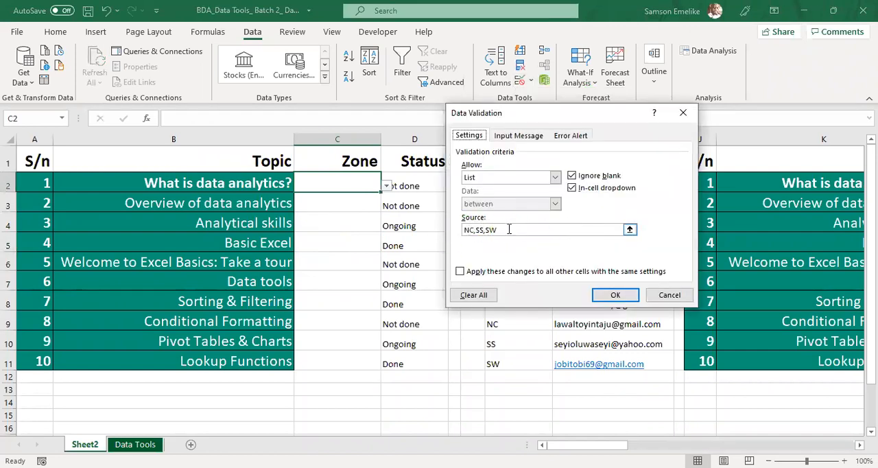
pyautogui.moveTo(509, 229); pyautogui.dragTo(458, 235)
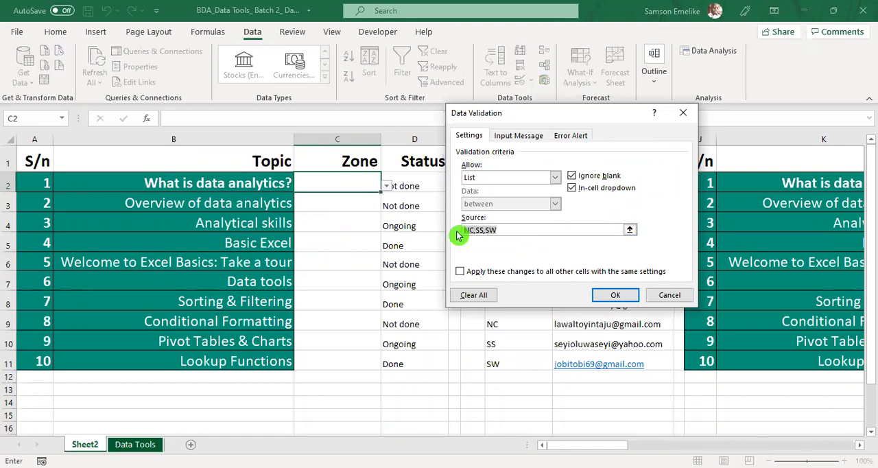
pyautogui.press('BackSpace')
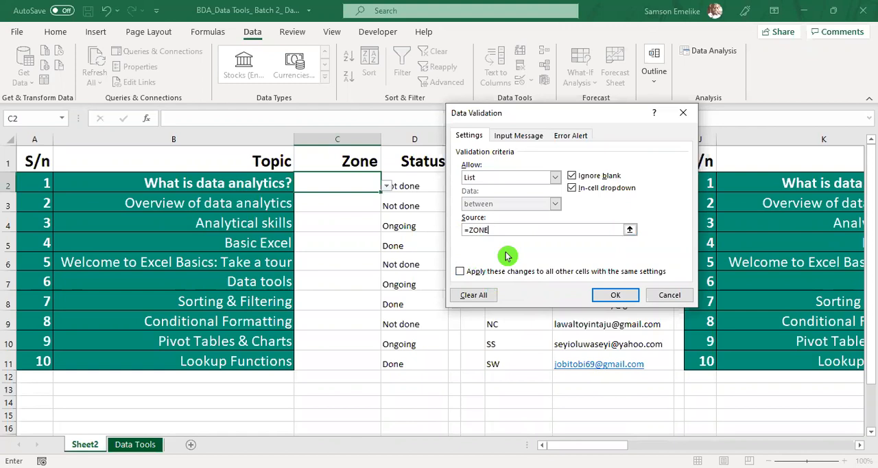
pyautogui.click(619, 296)
# Step: Choose NC for the first topic in C2 and SW for the second in C3 from their dropdowns
pyautogui.click(386, 188)
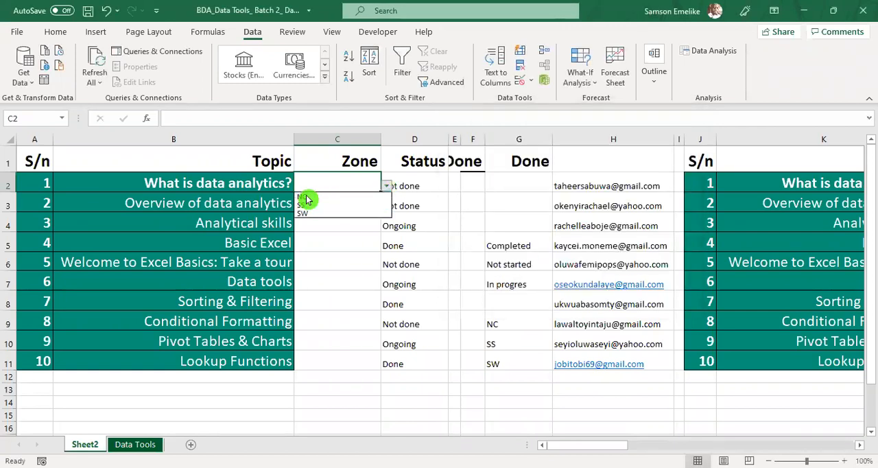
pyautogui.click(307, 197)
pyautogui.click(361, 200)
pyautogui.click(386, 206)
pyautogui.click(305, 234)
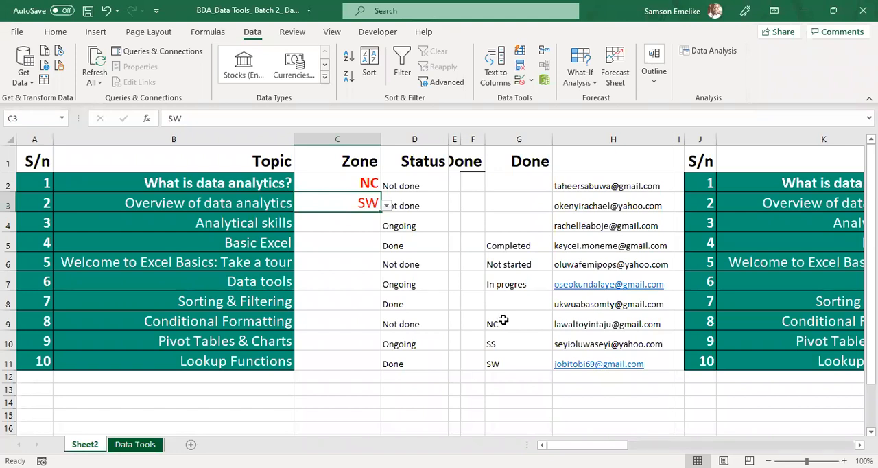
# Step: Rename the Zone column header in C1 as "state"
pyautogui.click(343, 158)
pyautogui.write('s')
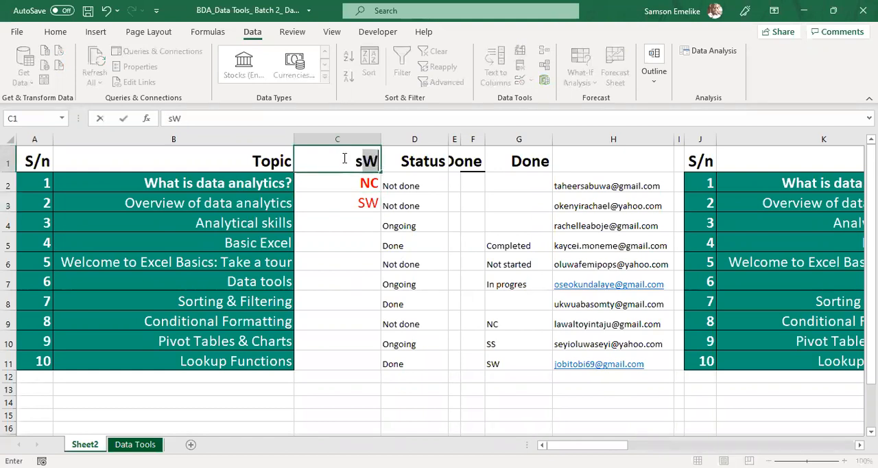
pyautogui.press('BackSpace')
pyautogui.write('STATE')
pyautogui.press('Return')
pyautogui.press('Return')
pyautogui.press('Return')
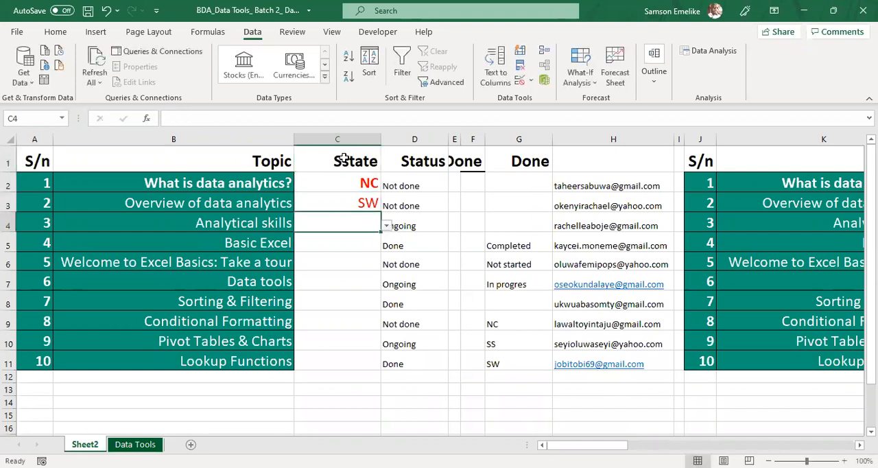
pyautogui.click(344, 158)
pyautogui.doubleClick(345, 158)
pyautogui.press('BackSpace')
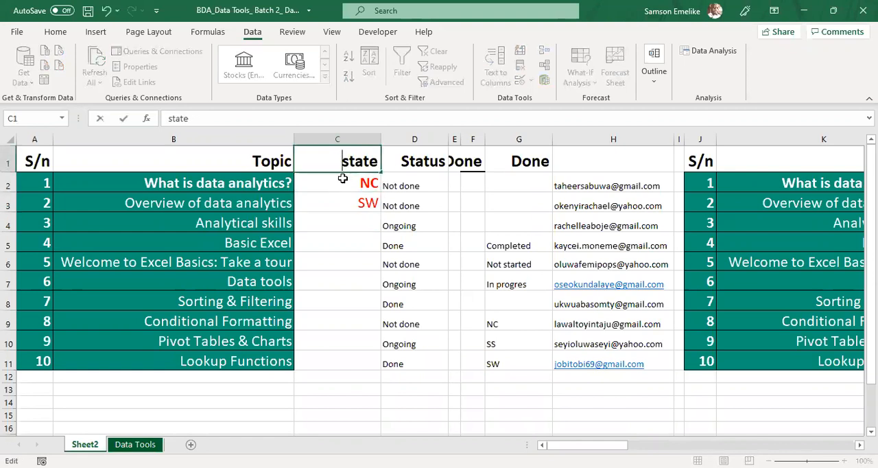
pyautogui.press('Return')
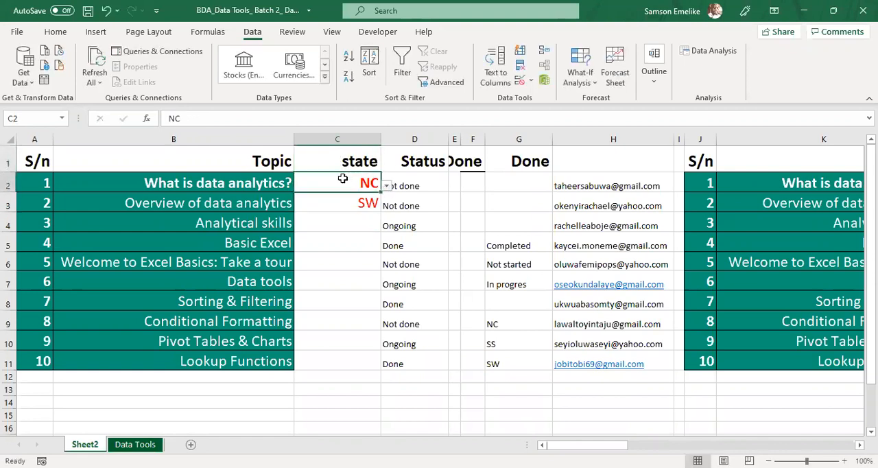
# Step: Replace the list entries in G9:G11 with the states Lagos, Rivers and Kano
pyautogui.click(502, 323)
pyautogui.write('Lagos')
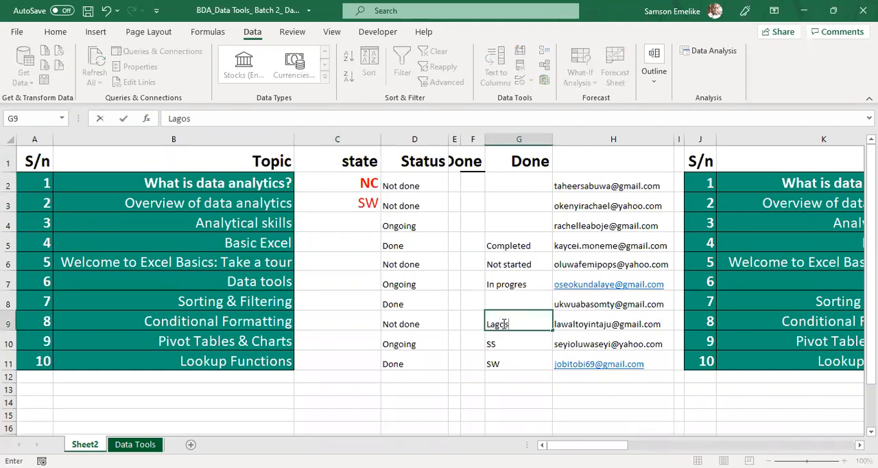
pyautogui.press('Return')
pyautogui.write('Rivers')
pyautogui.press('Return')
pyautogui.write('Kano')
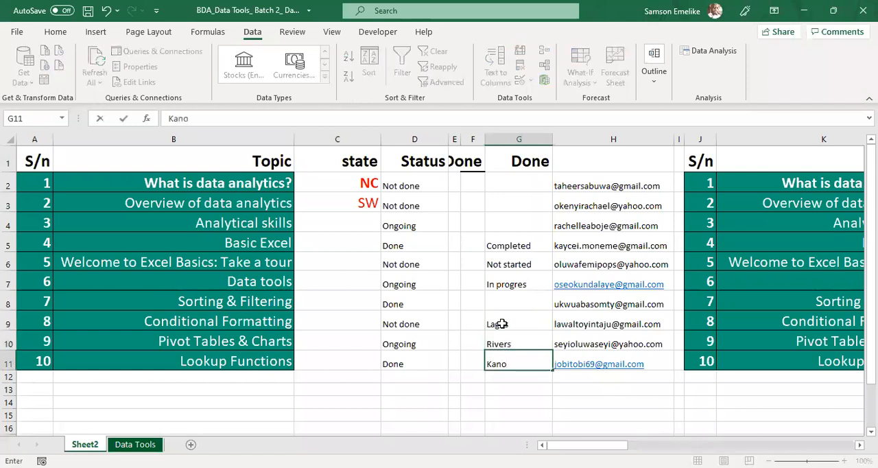
pyautogui.press('Return')
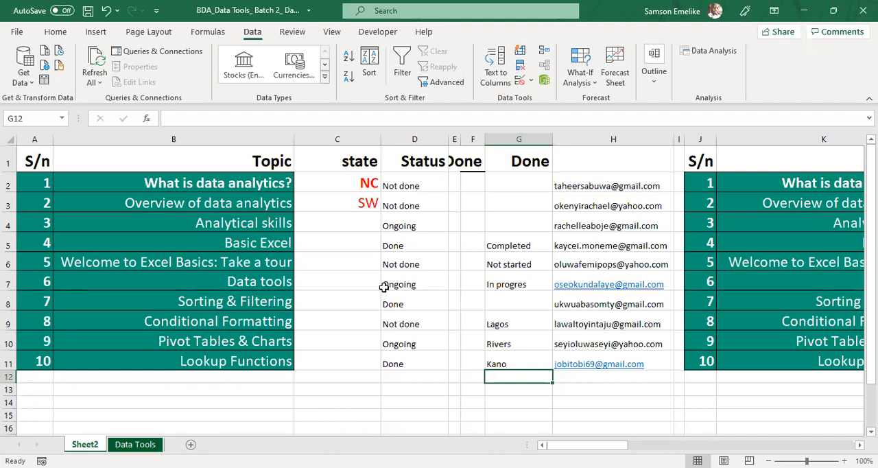
# Step: Choose Lagos from the dropdown in C2 for the first topic
pyautogui.click(346, 240)
pyautogui.click(386, 247)
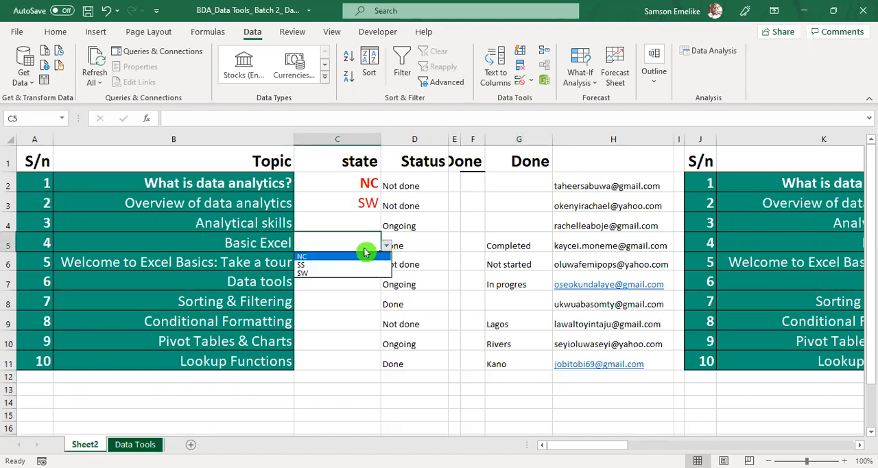
pyautogui.click(362, 184)
pyautogui.click(386, 185)
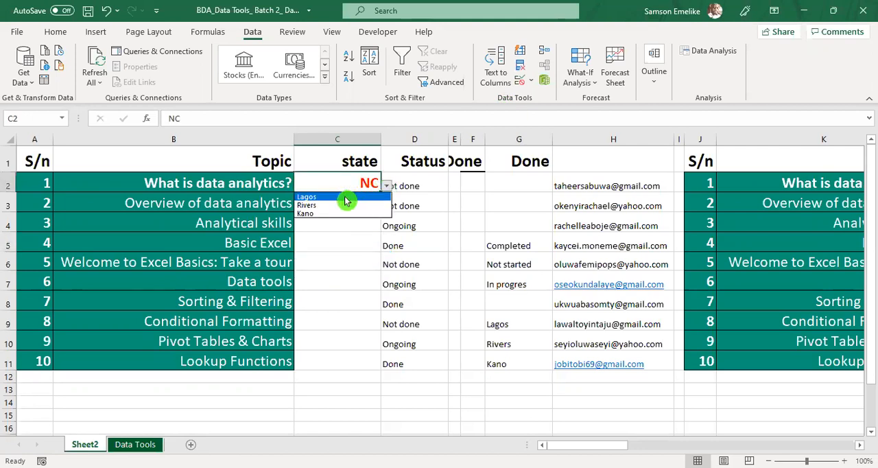
pyautogui.click(351, 200)
# Step: Choose SS in C3 and NC in C6 from their dropdowns
pyautogui.click(376, 203)
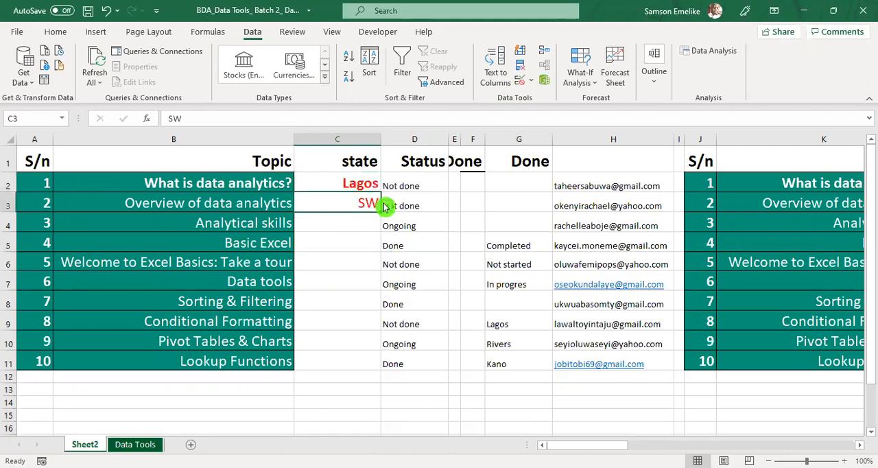
pyautogui.click(386, 205)
pyautogui.click(318, 223)
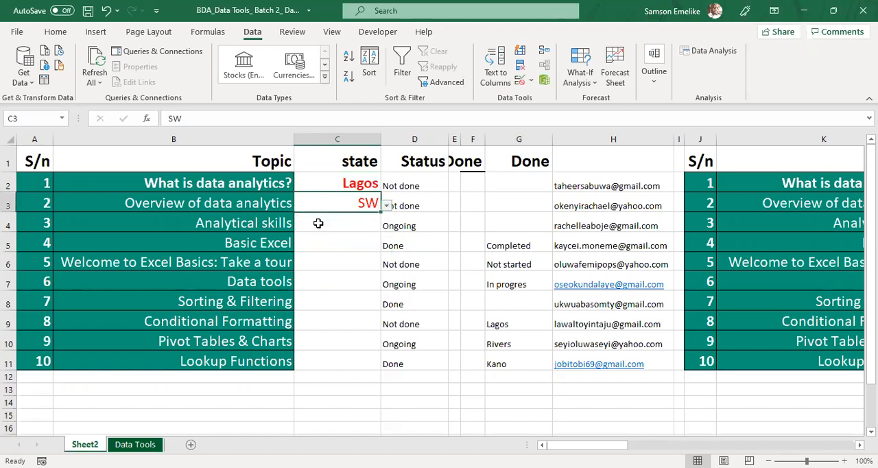
pyautogui.click(369, 264)
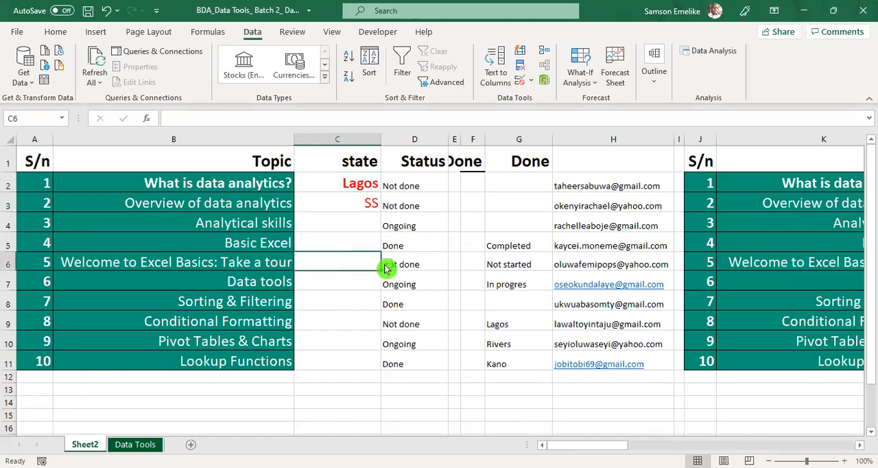
pyautogui.click(386, 265)
pyautogui.click(326, 277)
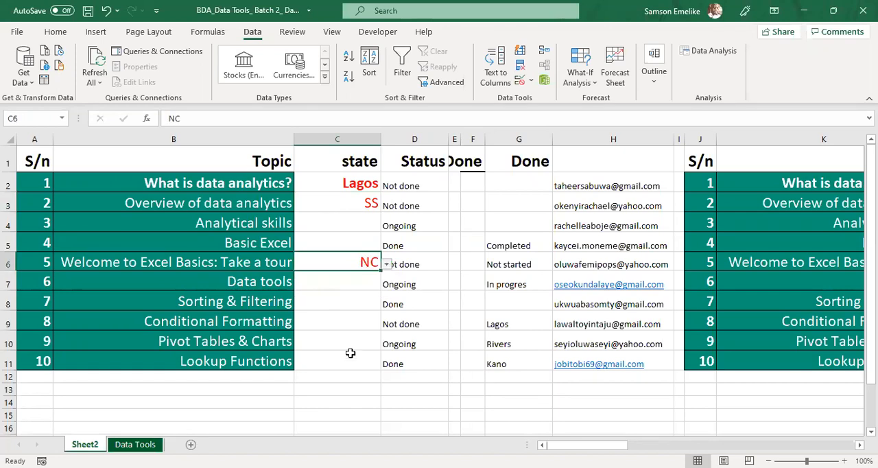
# Step: Fill cells C6:C7 with yellow
pyautogui.moveTo(334, 262); pyautogui.dragTo(336, 283)
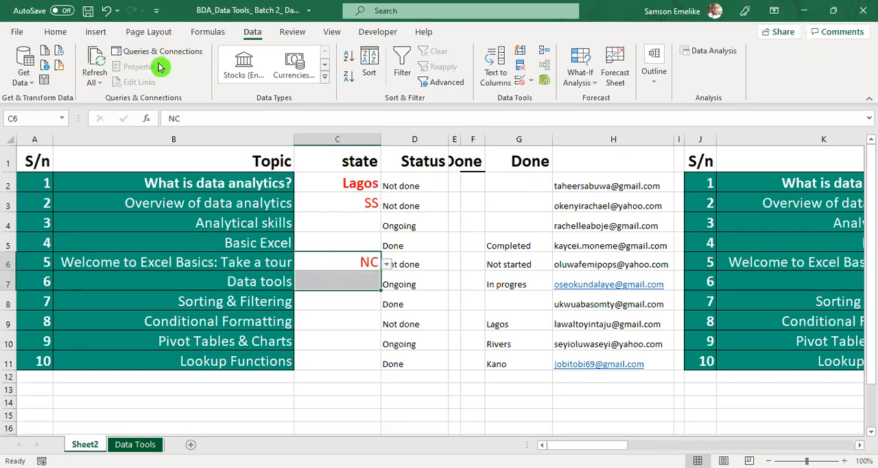
pyautogui.click(62, 32)
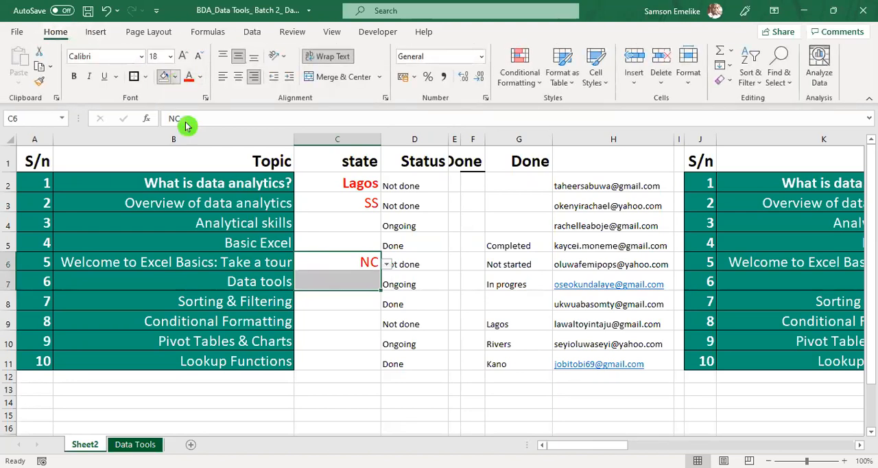
pyautogui.click(199, 199)
pyautogui.click(329, 319)
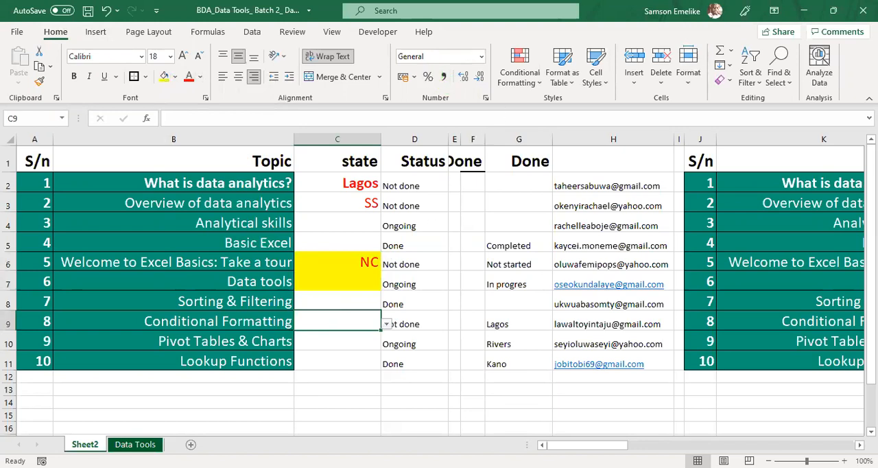
# Step: Compare the dropdown options in C2 with those in the yellow cell C6
pyautogui.click(351, 188)
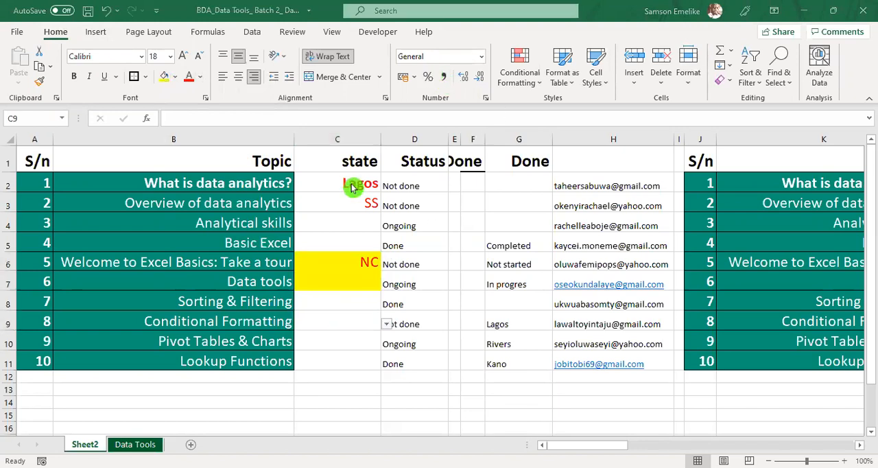
pyautogui.click(387, 188)
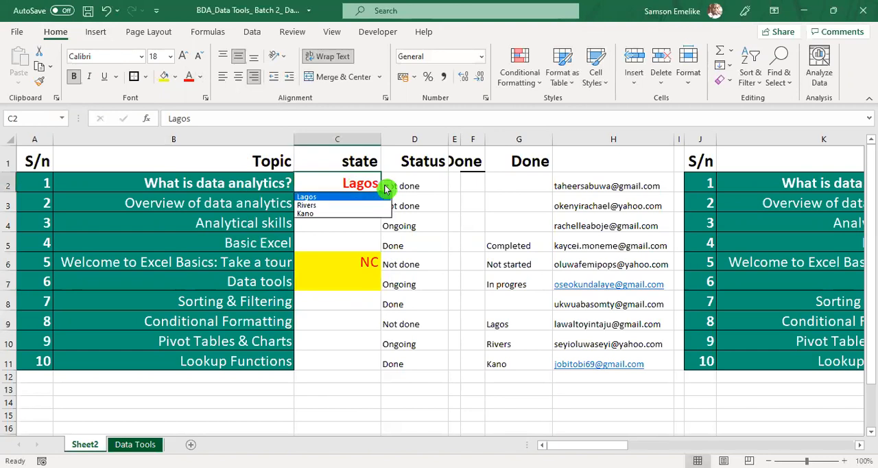
pyautogui.click(338, 257)
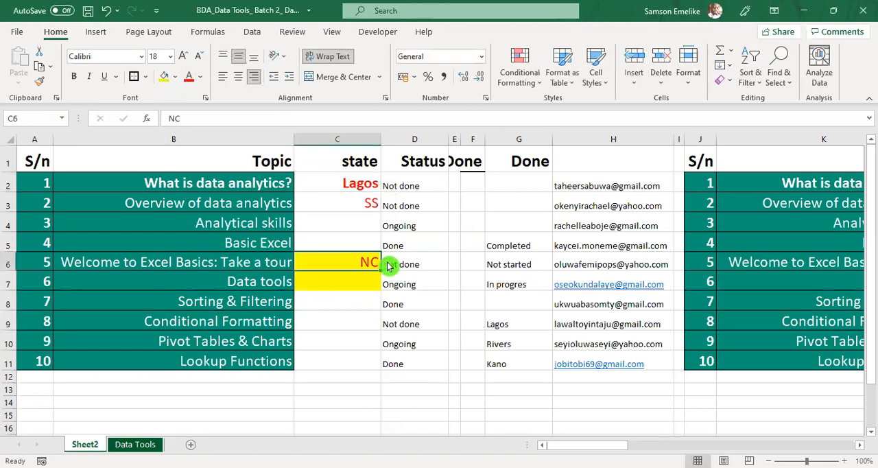
pyautogui.click(388, 266)
pyautogui.click(363, 315)
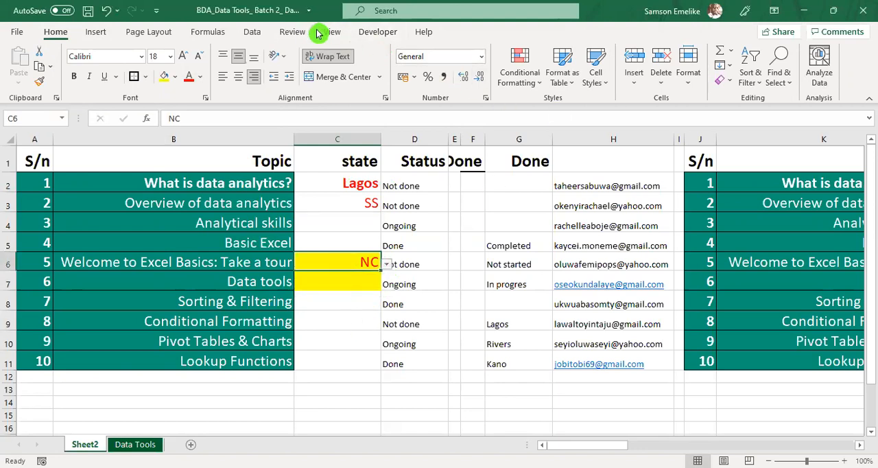
pyautogui.click(256, 33)
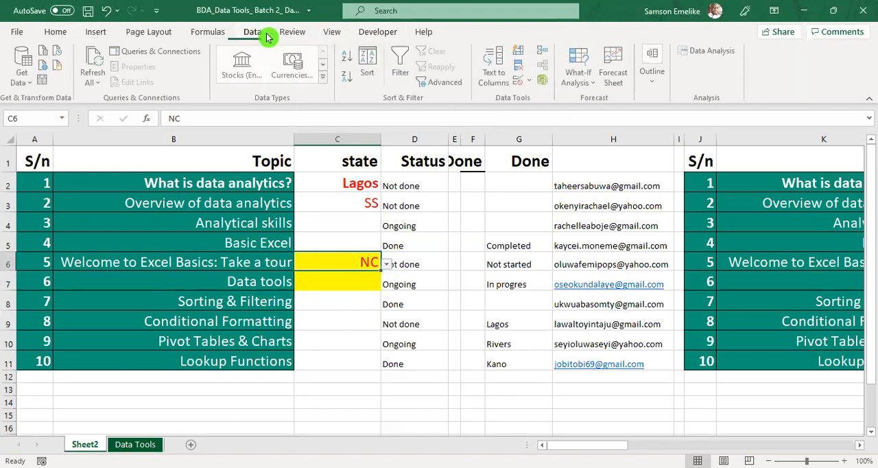
# Step: Compare the data validation list sources of the yellow cell C6 and cell C2
pyautogui.click(531, 80)
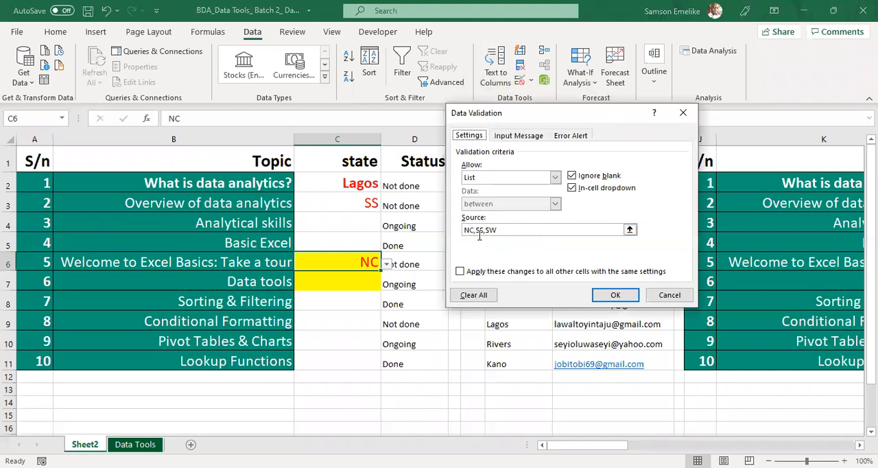
pyautogui.click(677, 300)
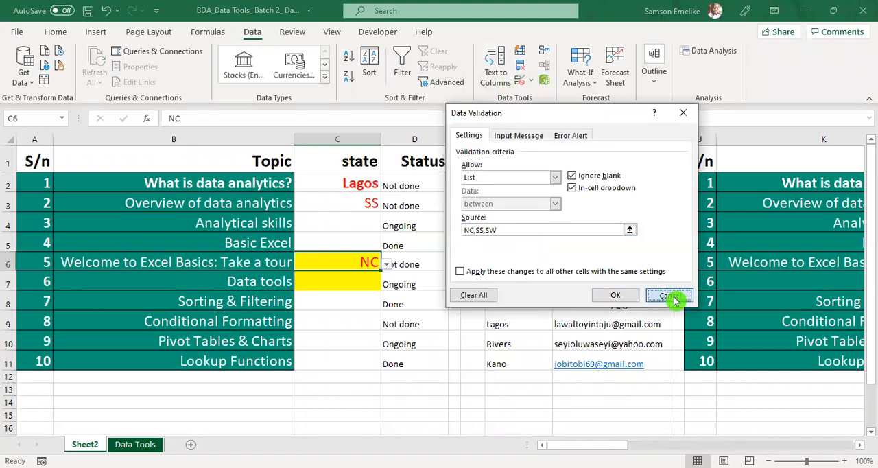
pyautogui.click(350, 184)
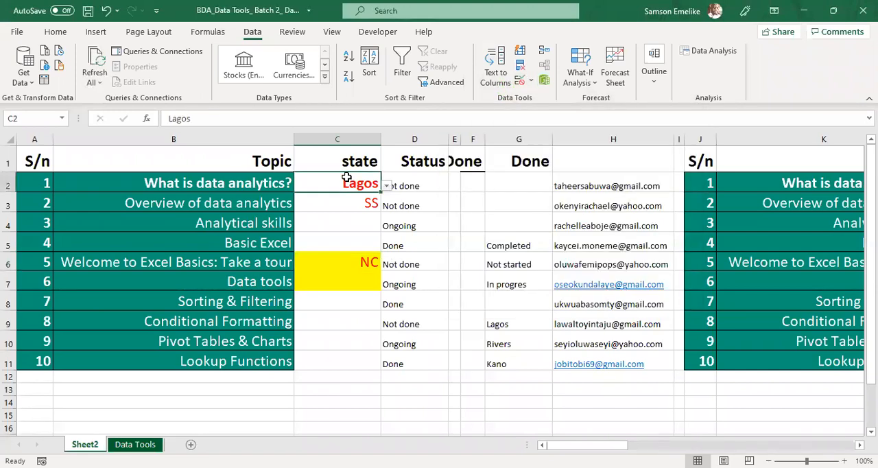
pyautogui.click(531, 80)
pyautogui.click(555, 99)
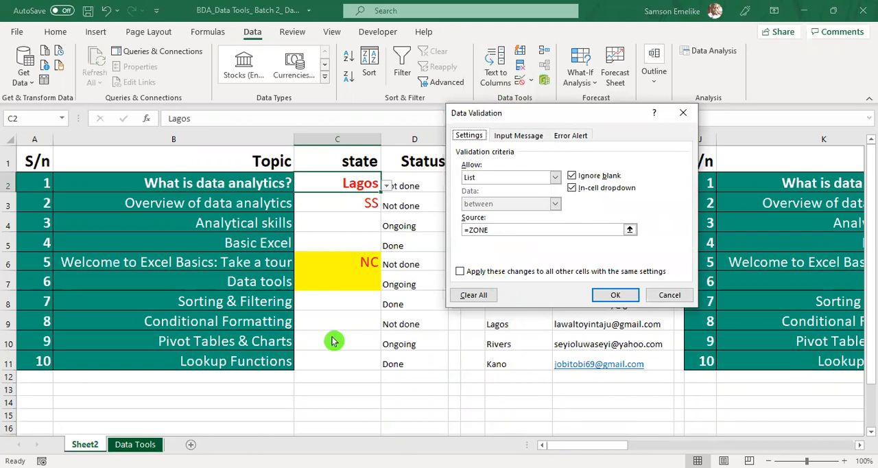
pyautogui.click(670, 294)
# Step: Set the validation list source of C9:C11 to =zone and choose Lagos from the dropdown in C9
pyautogui.moveTo(338, 321); pyautogui.dragTo(336, 359)
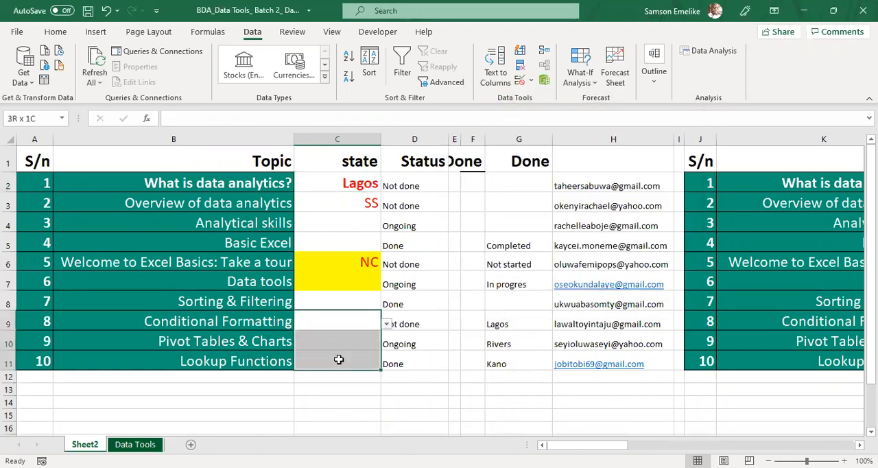
pyautogui.click(532, 81)
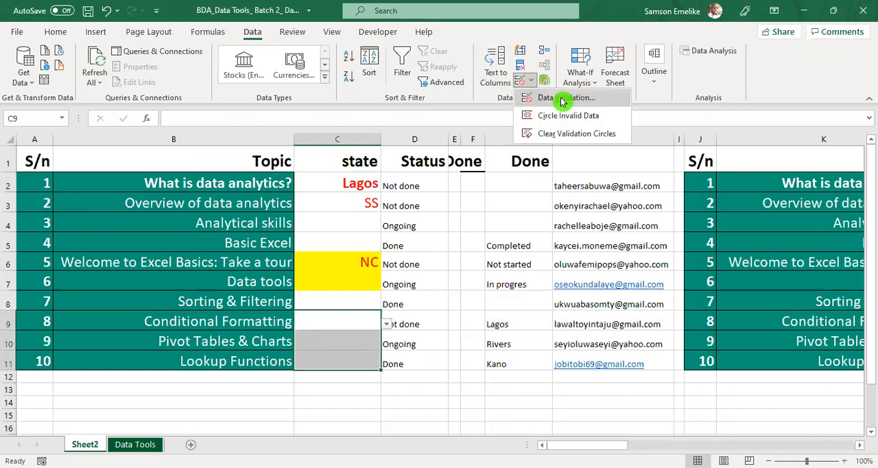
pyautogui.click(561, 100)
pyautogui.moveTo(529, 232); pyautogui.dragTo(450, 231)
pyautogui.write('=zone')
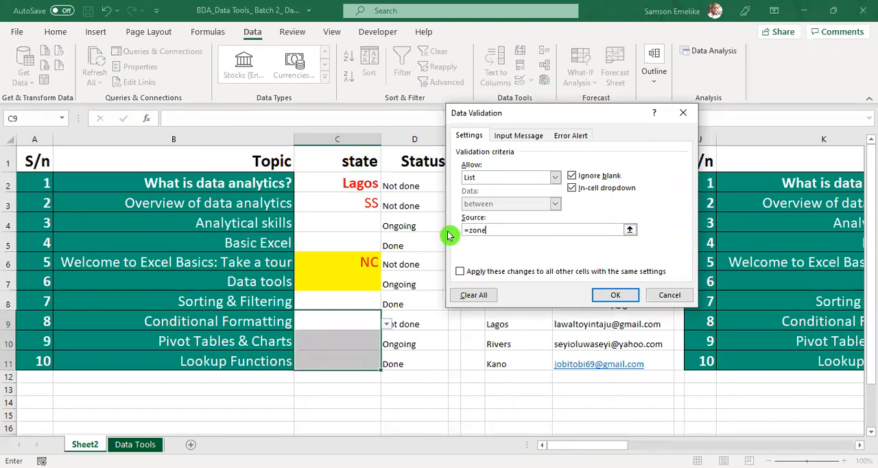
pyautogui.click(615, 295)
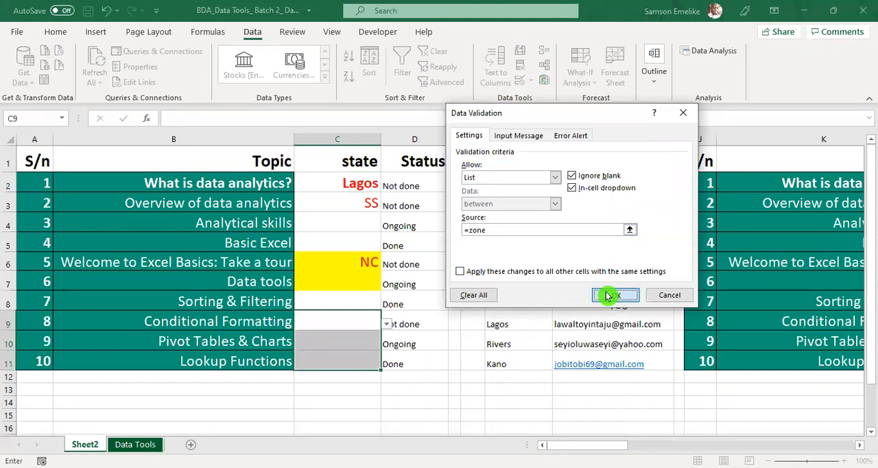
pyautogui.click(387, 325)
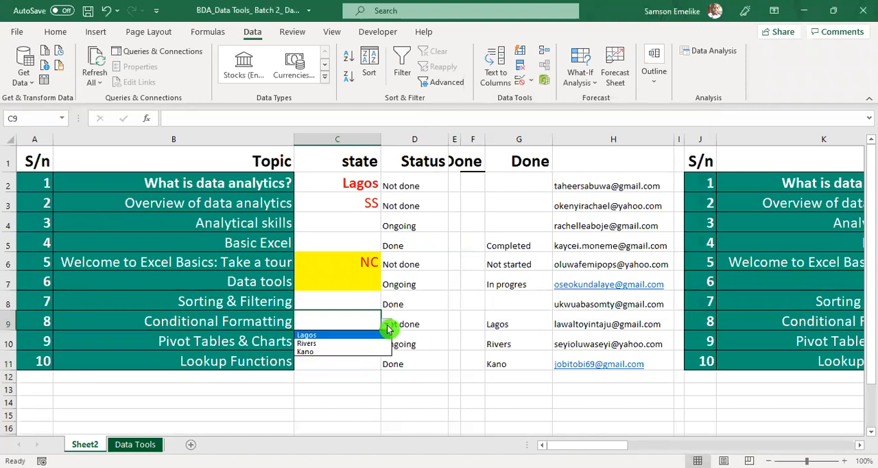
pyautogui.click(320, 335)
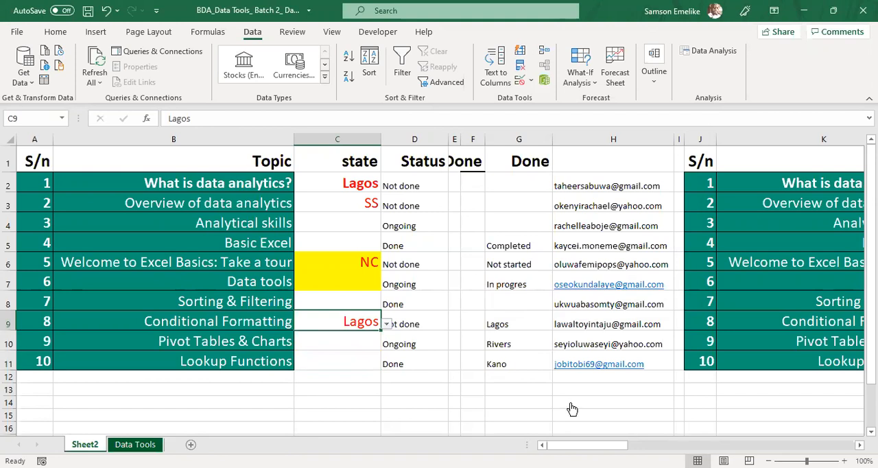
pyautogui.click(595, 365)
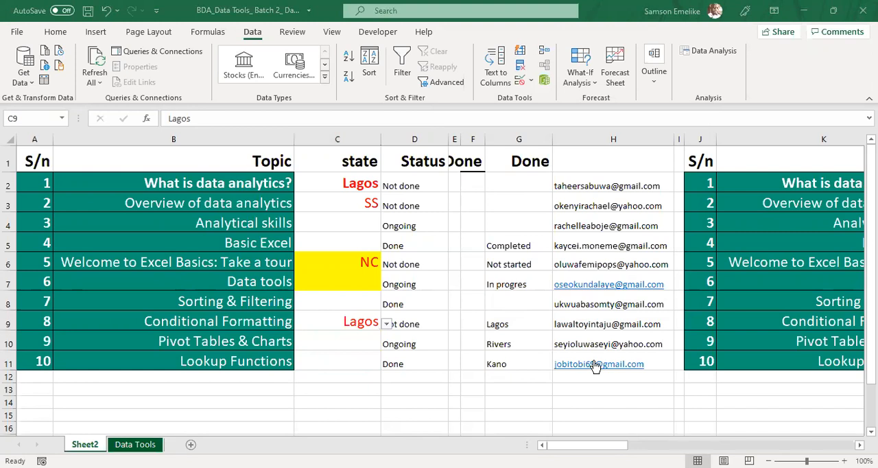
pyautogui.click(263, 339)
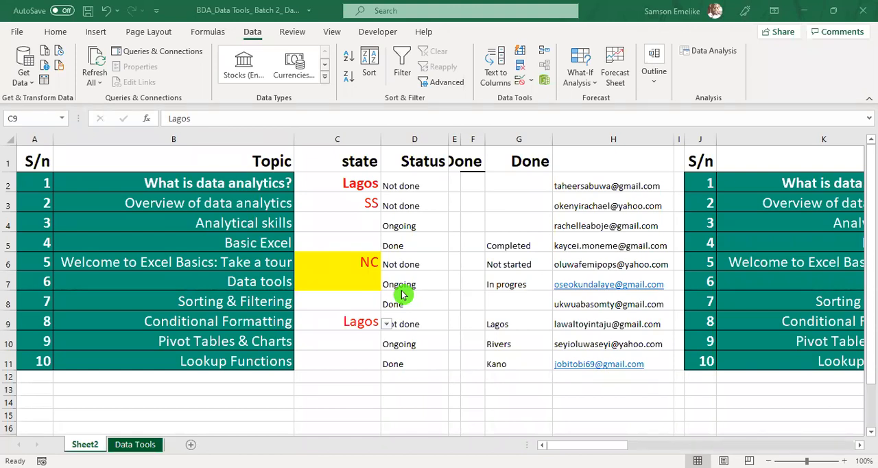
pyautogui.press('Escape')
pyautogui.click(316, 224)
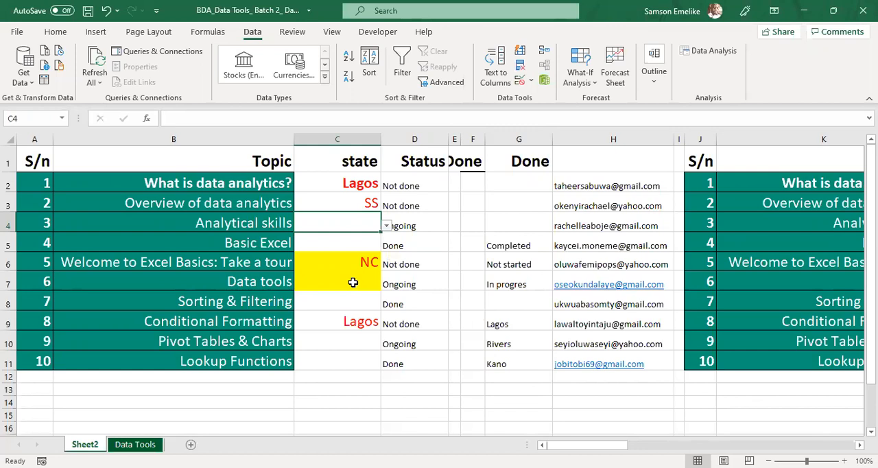
pyautogui.press('alt')
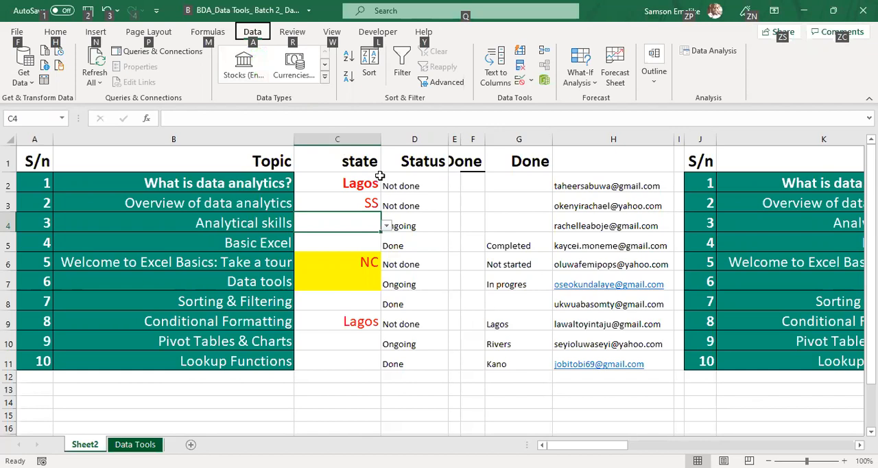
pyautogui.press('a')
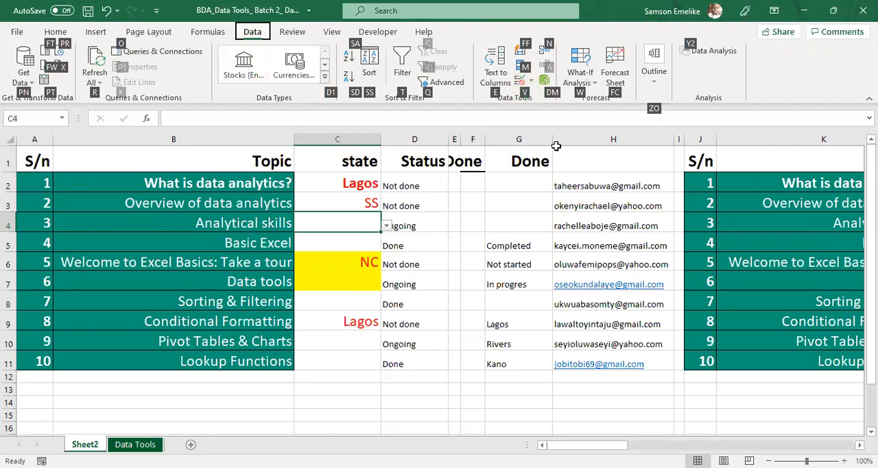
pyautogui.press('v')
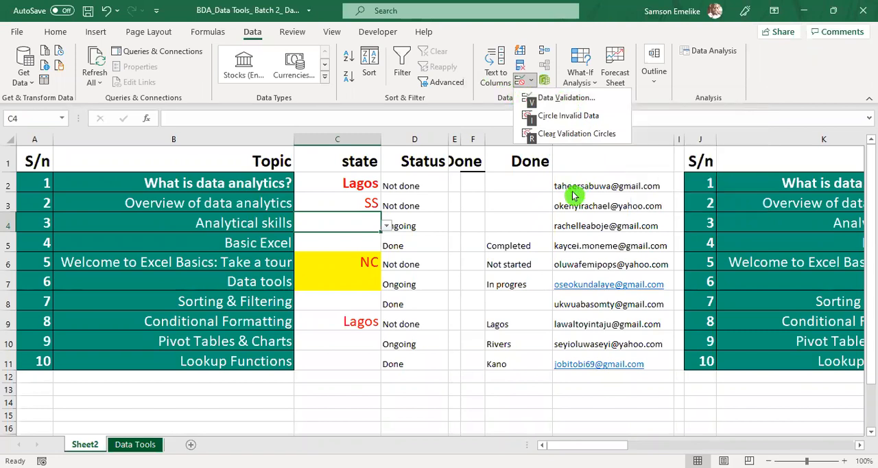
pyautogui.press('Escape')
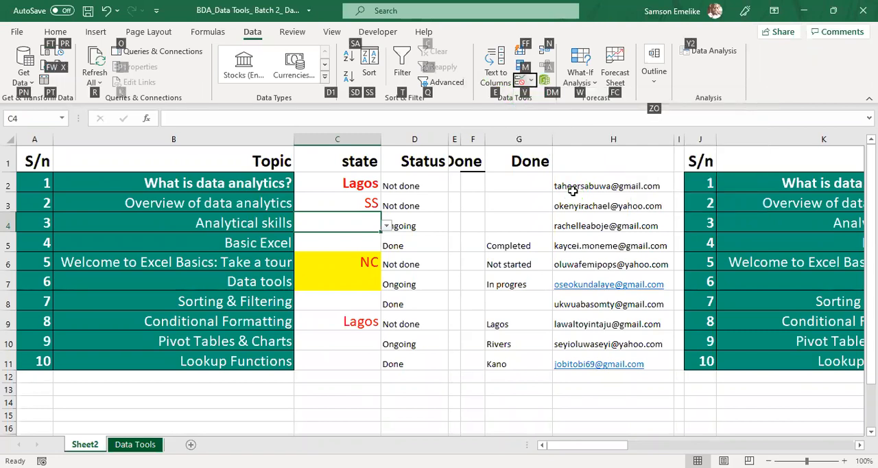
# Step: View the data validation settings of the empty cell G3 and leave them without changes
pyautogui.click(512, 208)
pyautogui.click(512, 207)
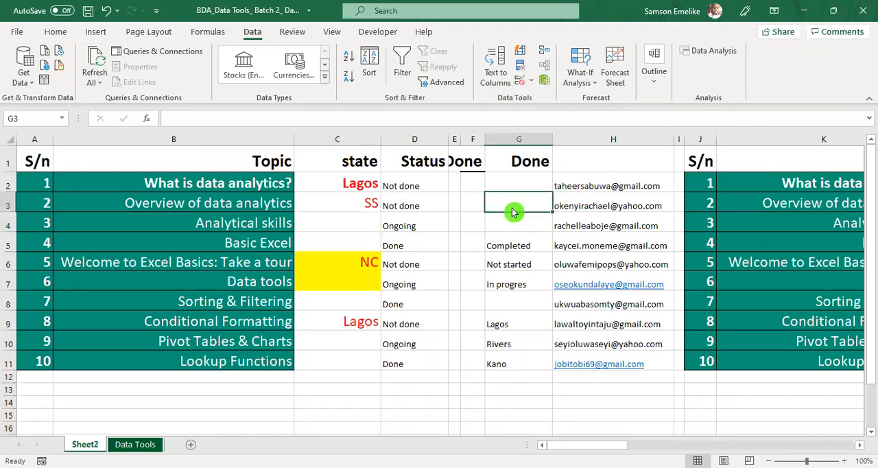
pyautogui.press('alt')
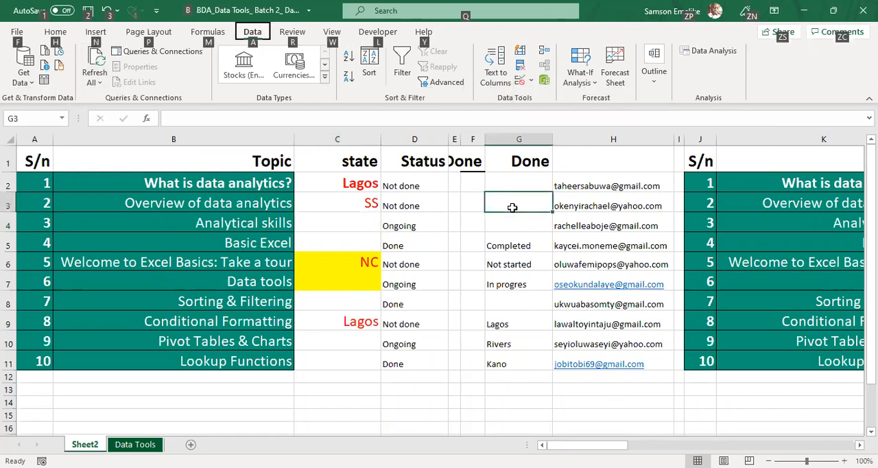
pyautogui.press('a')
pyautogui.press('v')
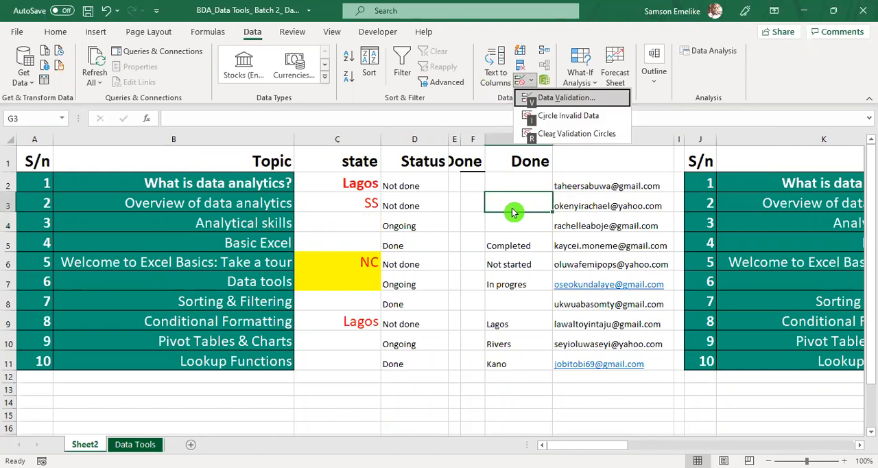
pyautogui.press('v')
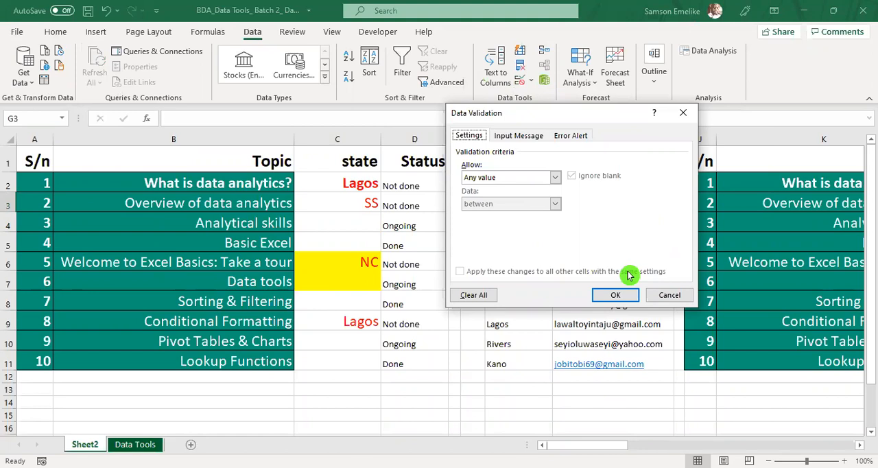
pyautogui.click(669, 295)
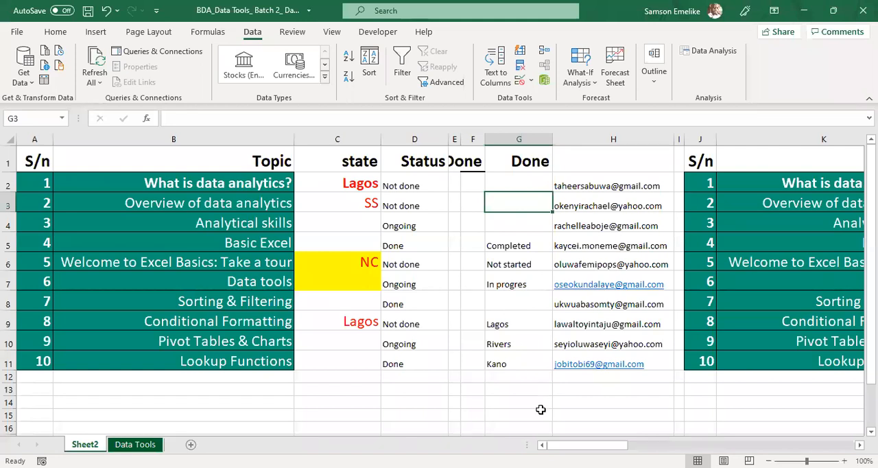
pyautogui.click(540, 356)
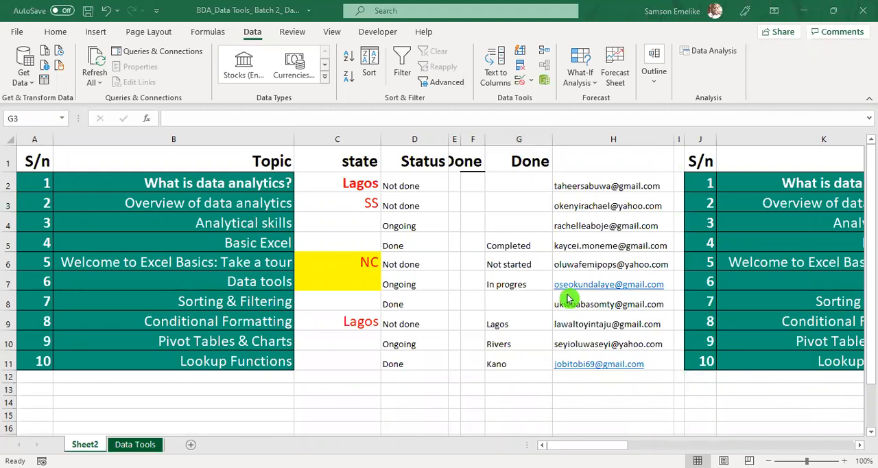
pyautogui.keyDown('ctrl'); pyautogui.scroll(2, 620, 315); pyautogui.keyUp('ctrl')
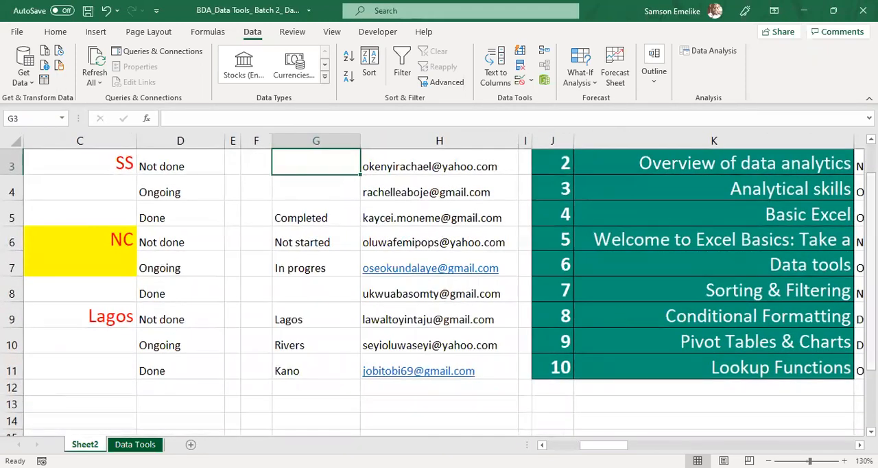
pyautogui.moveTo(871, 244)
pyautogui.mouseDown()
pyautogui.moveTo(871, 218)
pyautogui.moveTo(871, 228)
pyautogui.mouseUp()
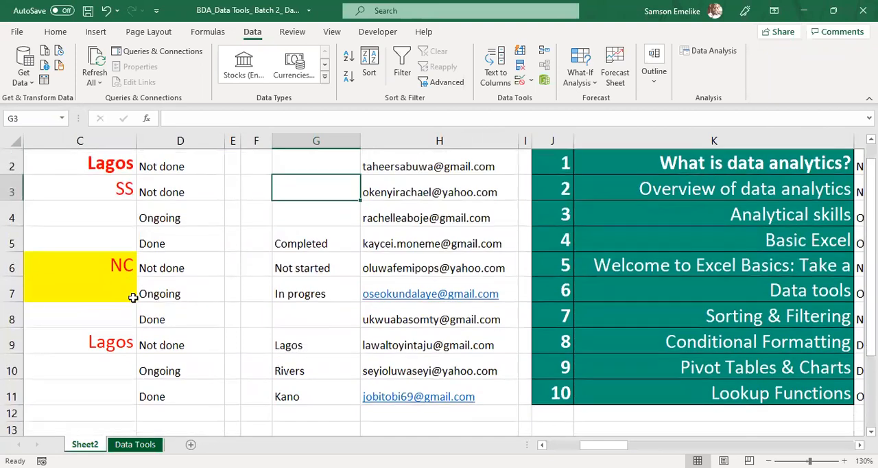
pyautogui.click(130, 295)
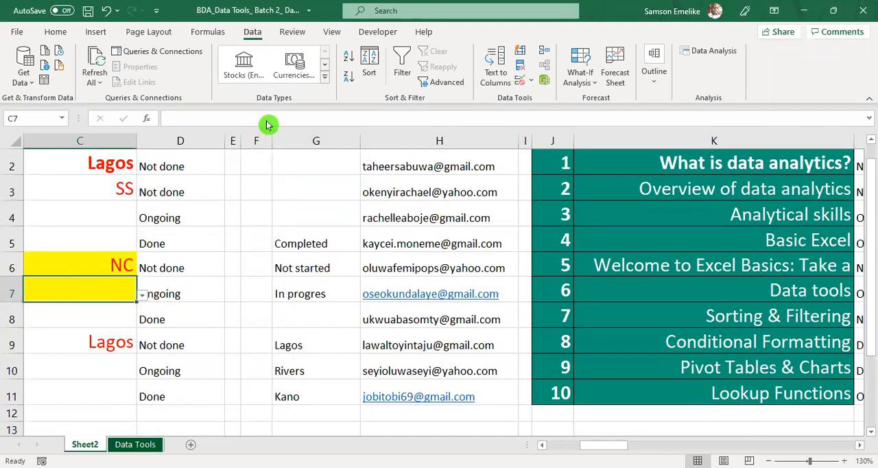
# Step: Paste the copied e-mail address into H12, directly below the e-mail list
pyautogui.hotkey('alt', 'Tab')
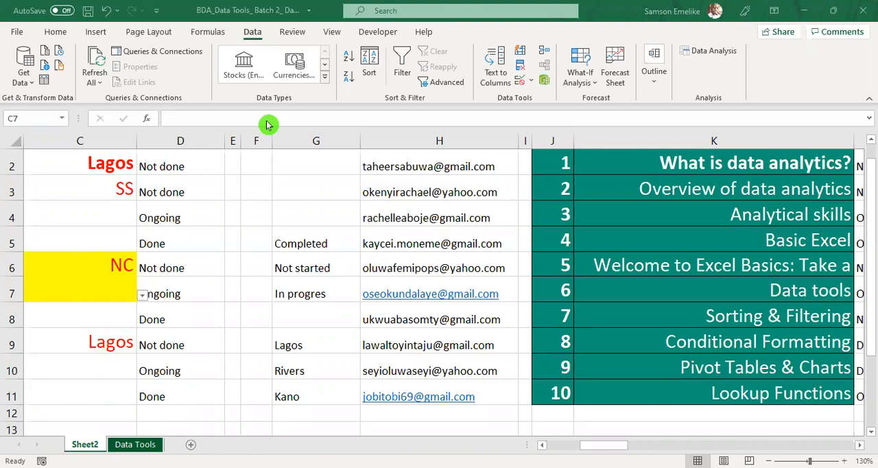
pyautogui.click(445, 411)
pyautogui.hotkey('ctrl', 'v')
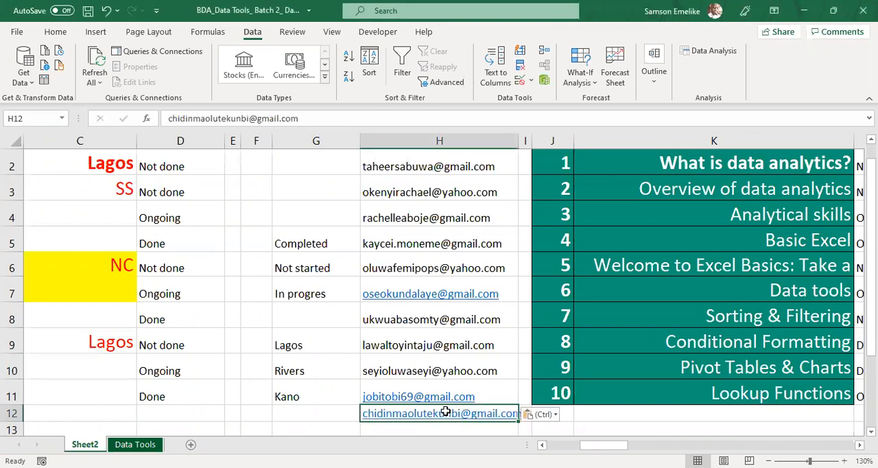